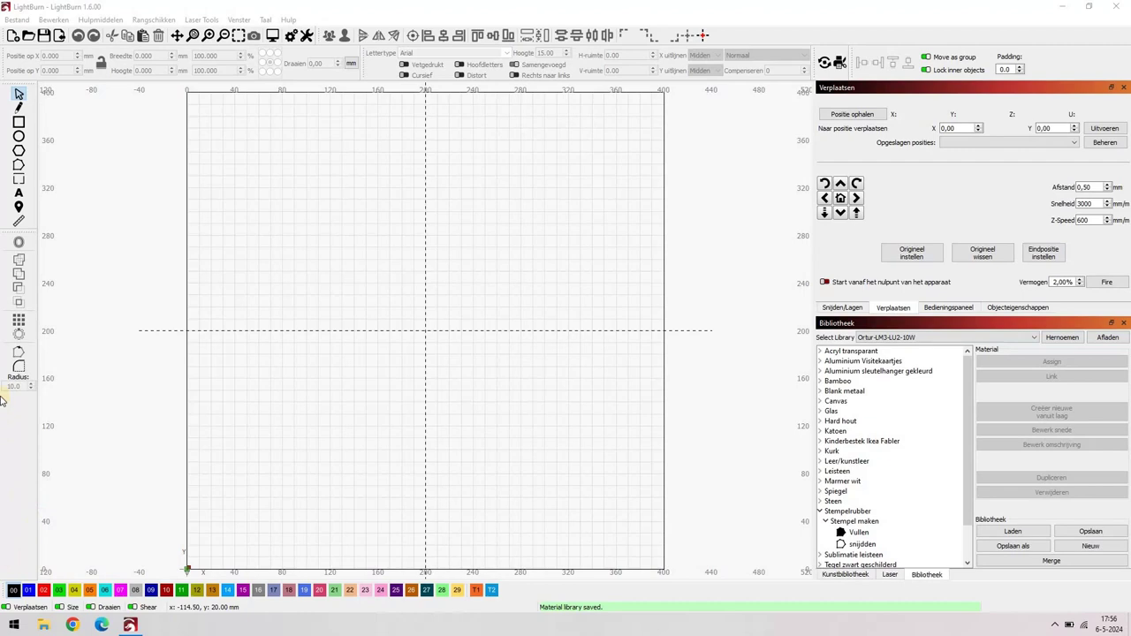
Step: Draw an ellipse about 93.5 mm wide and 90 mm high near the middle of the work area
{"action": "left_click", "coordinate": [18, 137]}
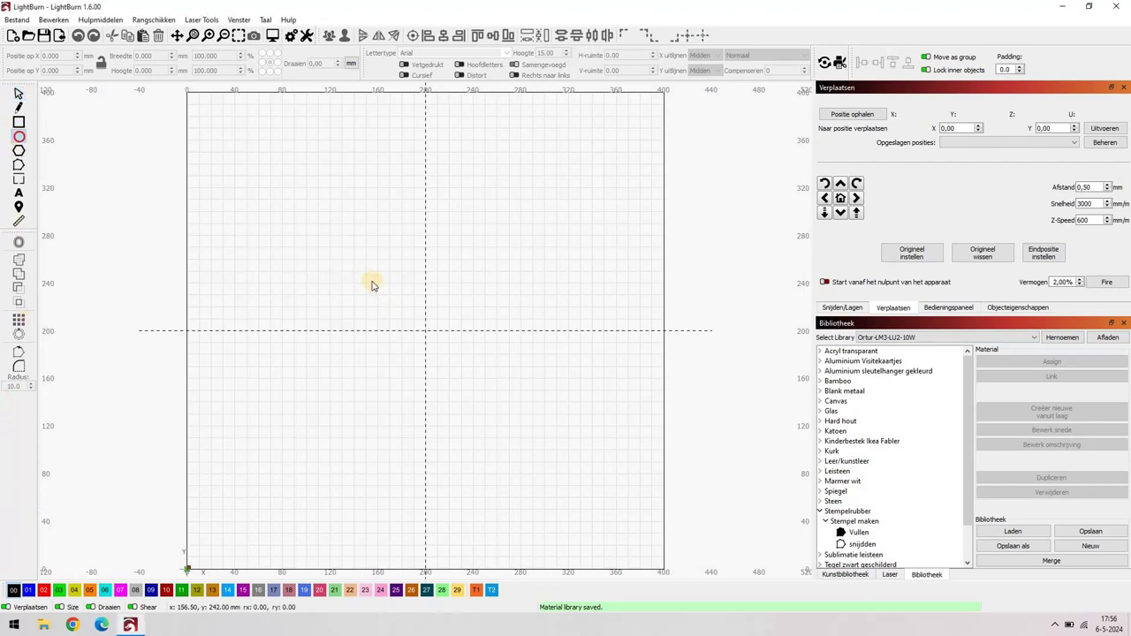
{"action": "left_click_drag", "start_coordinate": [371, 281], "coordinate": [484, 391]}
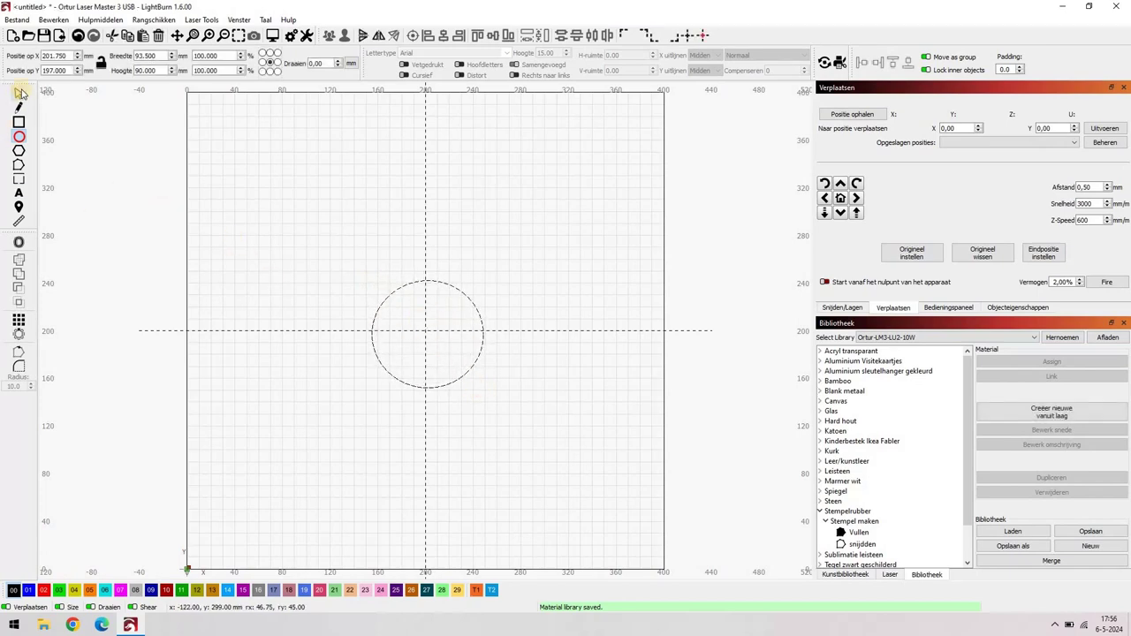
{"action": "left_click", "coordinate": [19, 93]}
Step: Set the ellipse's width and height both to 40 mm and lock its aspect ratio
{"action": "left_click", "coordinate": [102, 62]}
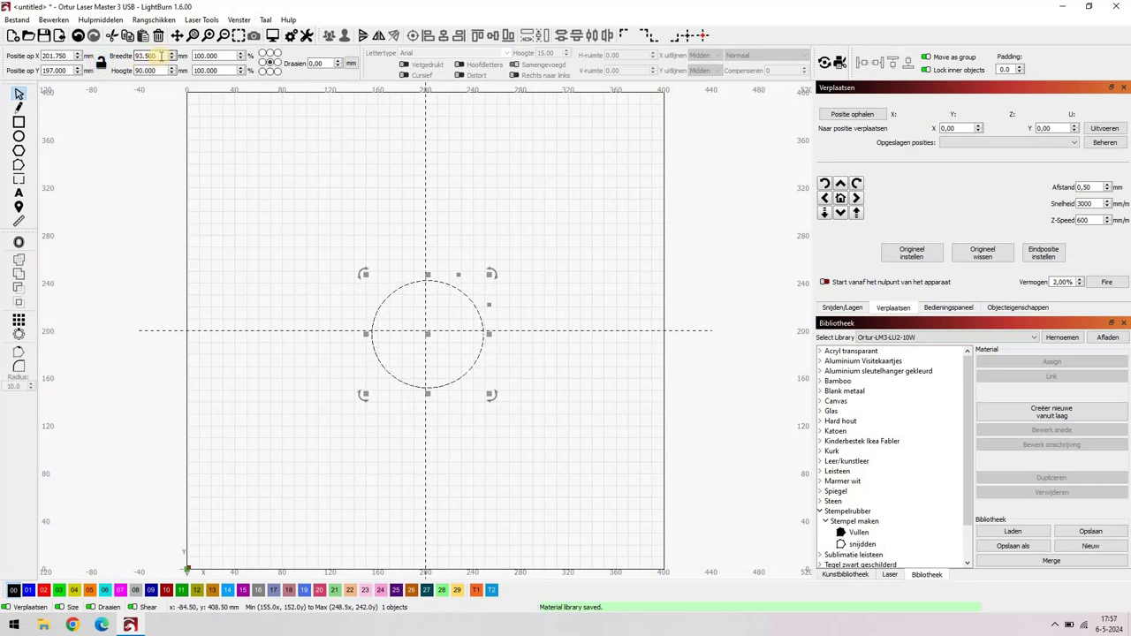
{"action": "left_click_drag", "start_coordinate": [156, 58], "coordinate": [113, 58]}
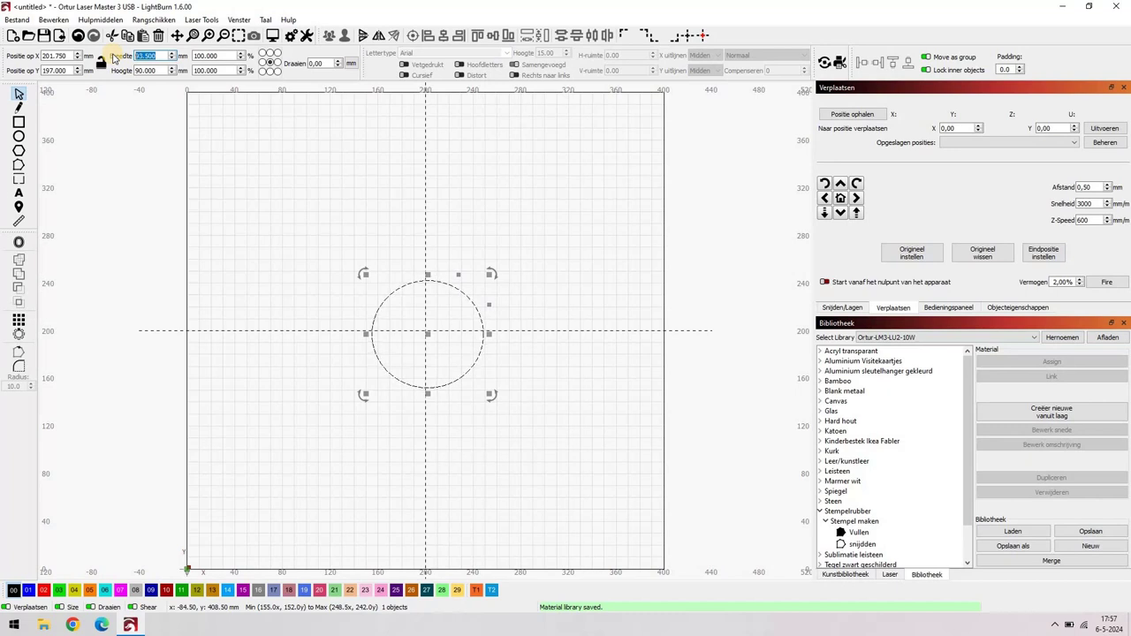
{"action": "type", "text": "40"}
{"action": "left_click", "coordinate": [163, 71]}
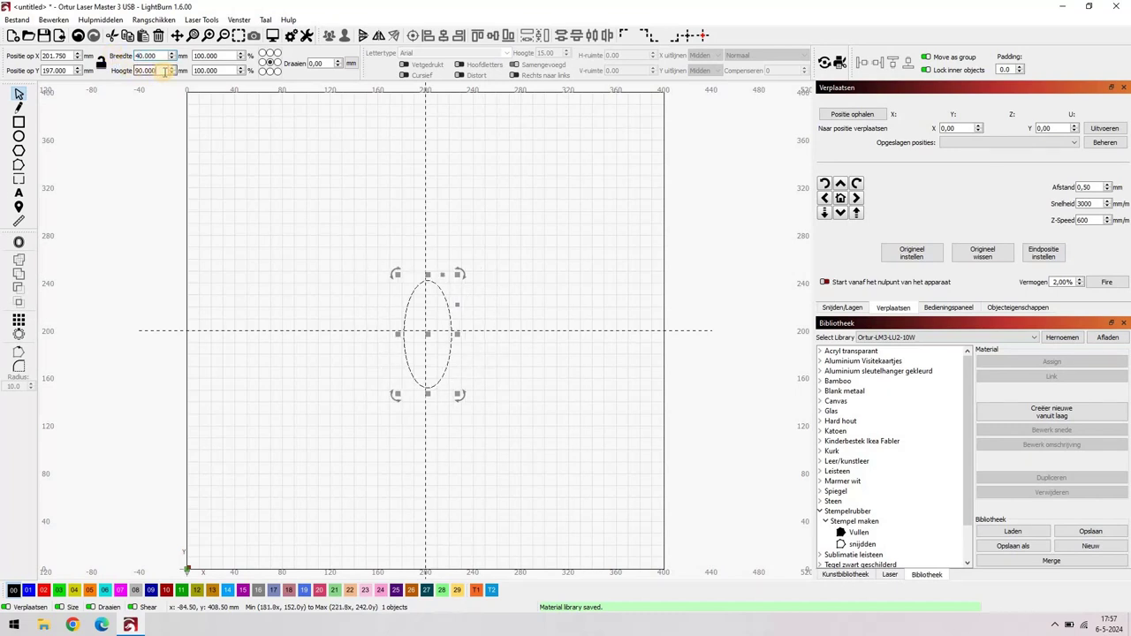
{"action": "key", "text": "BackSpace"}
{"action": "key", "text": "BackSpace"}
{"action": "key", "text": "BackSpace"}
{"action": "key", "text": "BackSpace"}
{"action": "key", "text": "BackSpace"}
{"action": "key", "text": "BackSpace"}
{"action": "type", "text": "40"}
{"action": "key", "text": "Tab"}
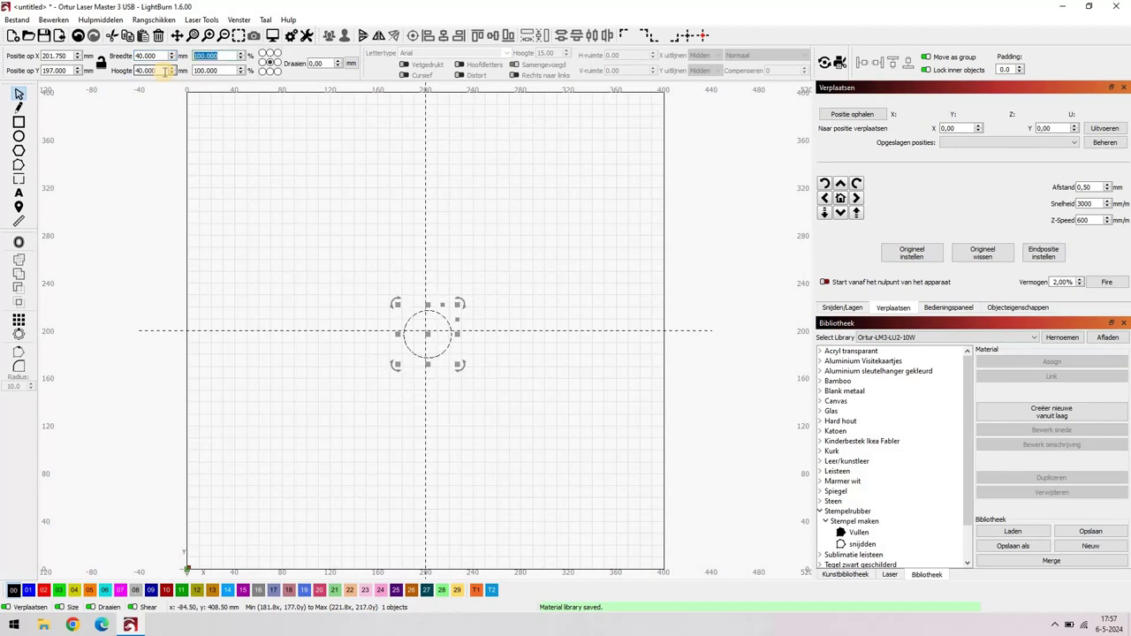
{"action": "left_click", "coordinate": [102, 64]}
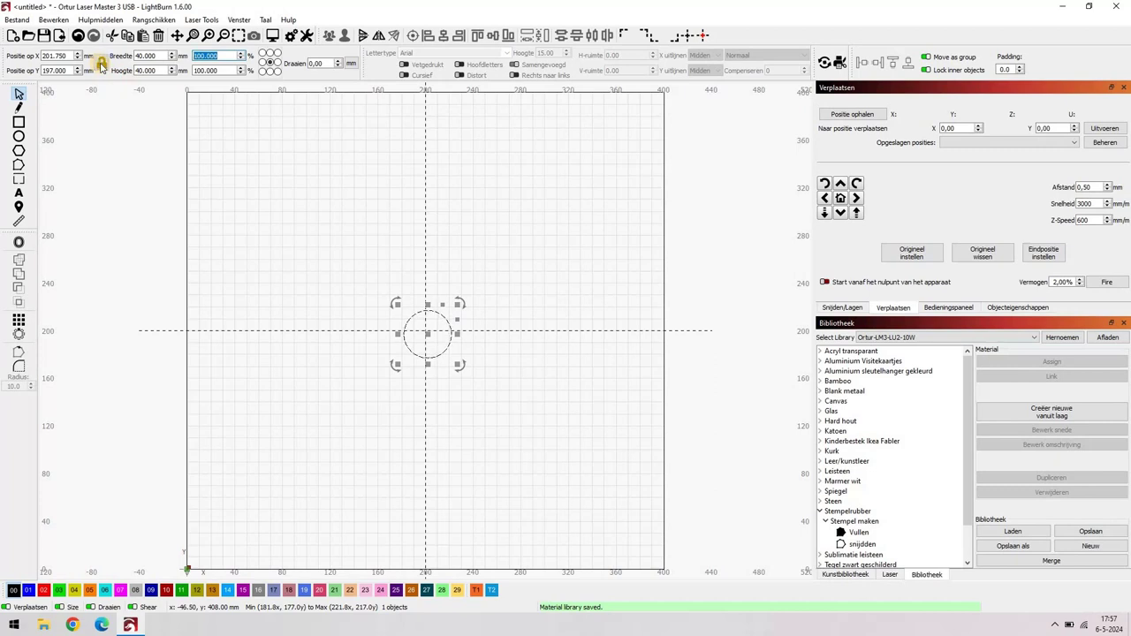
Step: Center the 40 mm circle in the work area and assign it to tool layer T1
{"action": "left_click", "coordinate": [704, 36]}
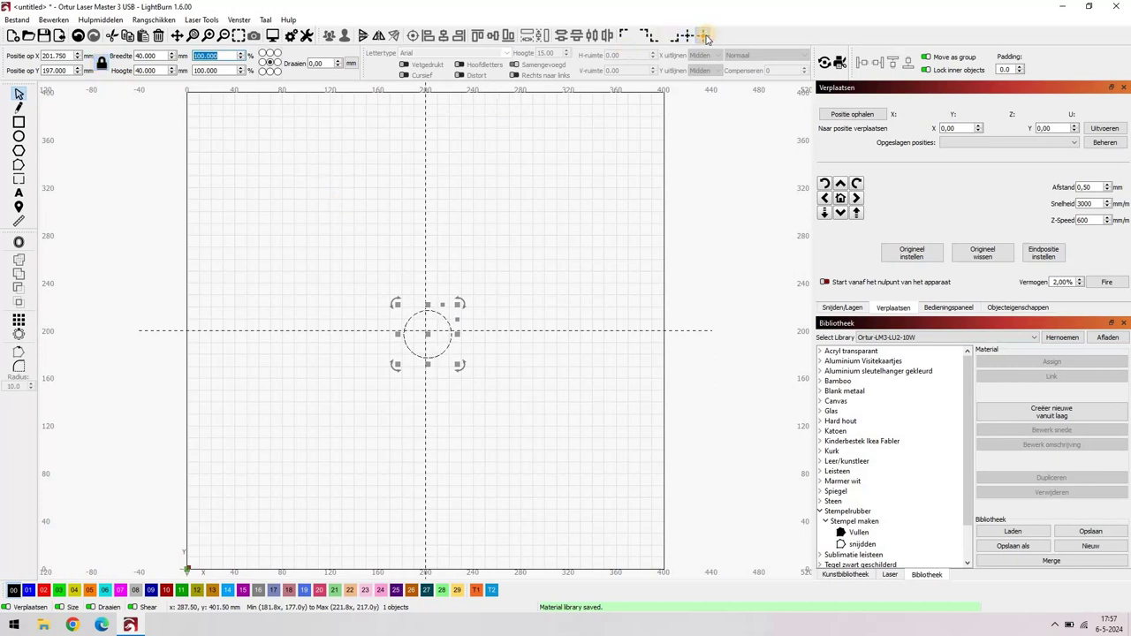
{"action": "left_click", "coordinate": [239, 37]}
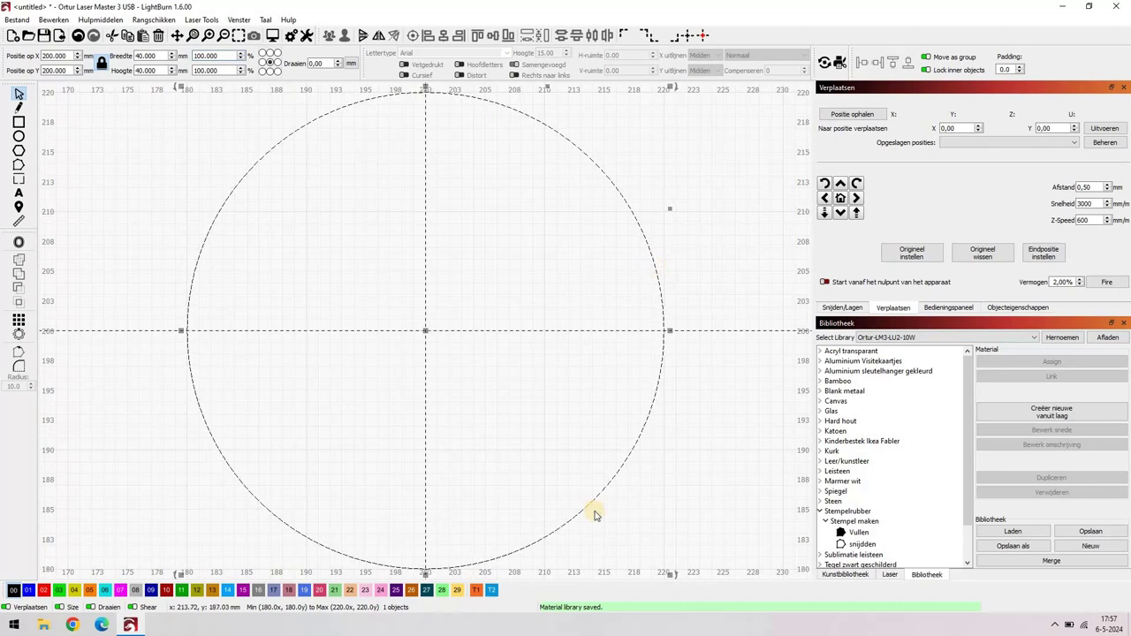
{"action": "left_click", "coordinate": [476, 592]}
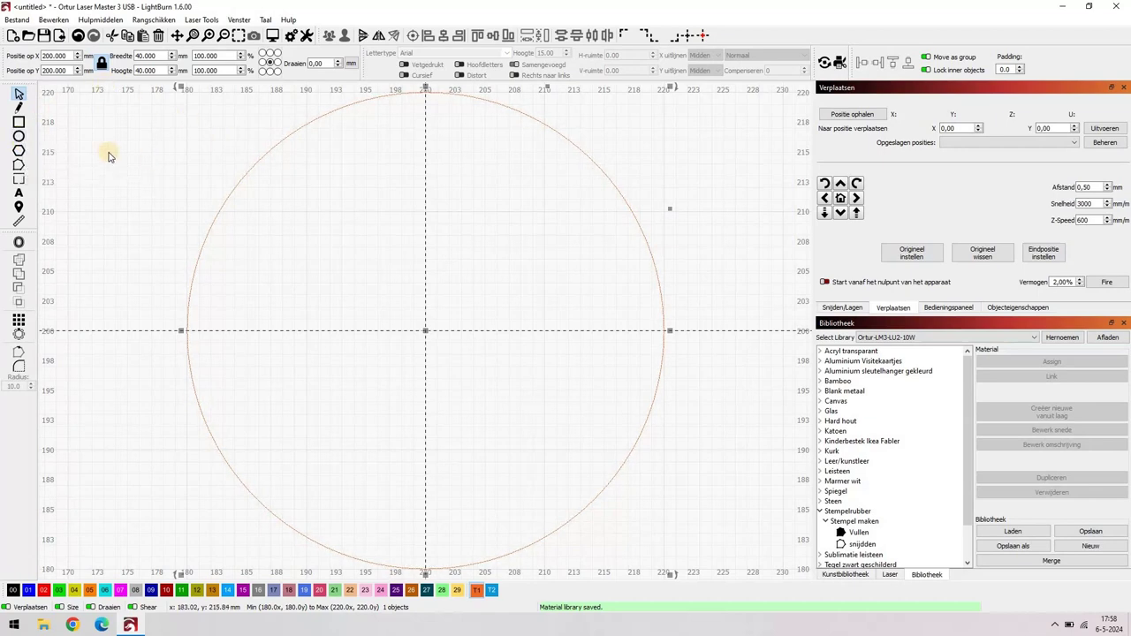
Step: Draw a circle about 20 mm in diameter inside the large one and assign it to black layer 00
{"action": "left_click", "coordinate": [18, 138]}
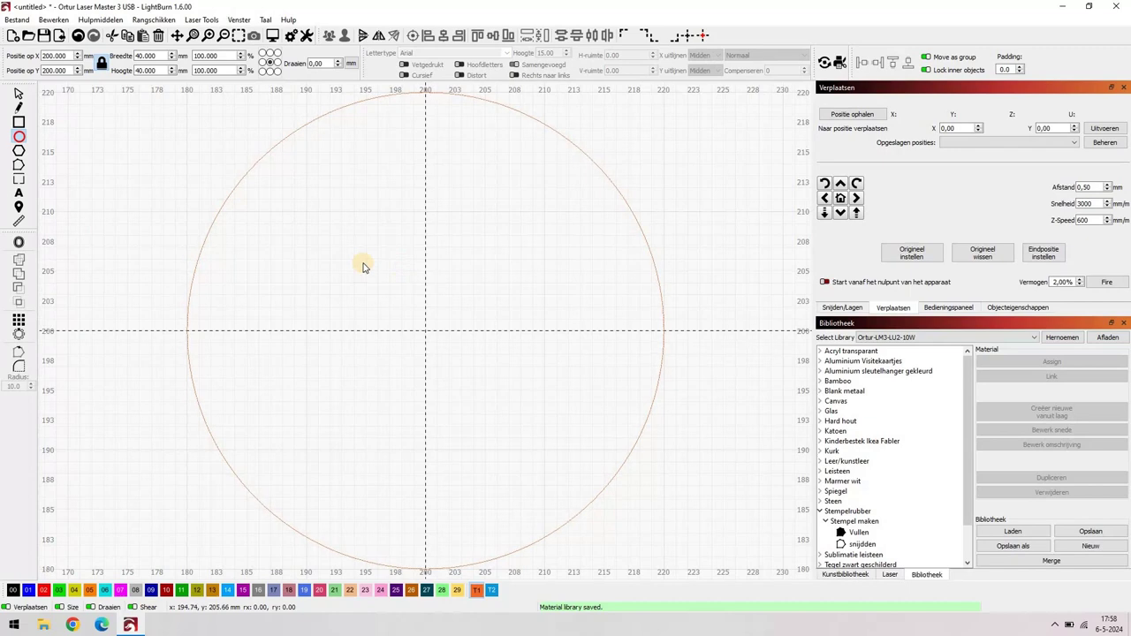
{"action": "left_click", "coordinate": [333, 216]}
{"action": "left_click_drag", "start_coordinate": [333, 216], "coordinate": [569, 454]}
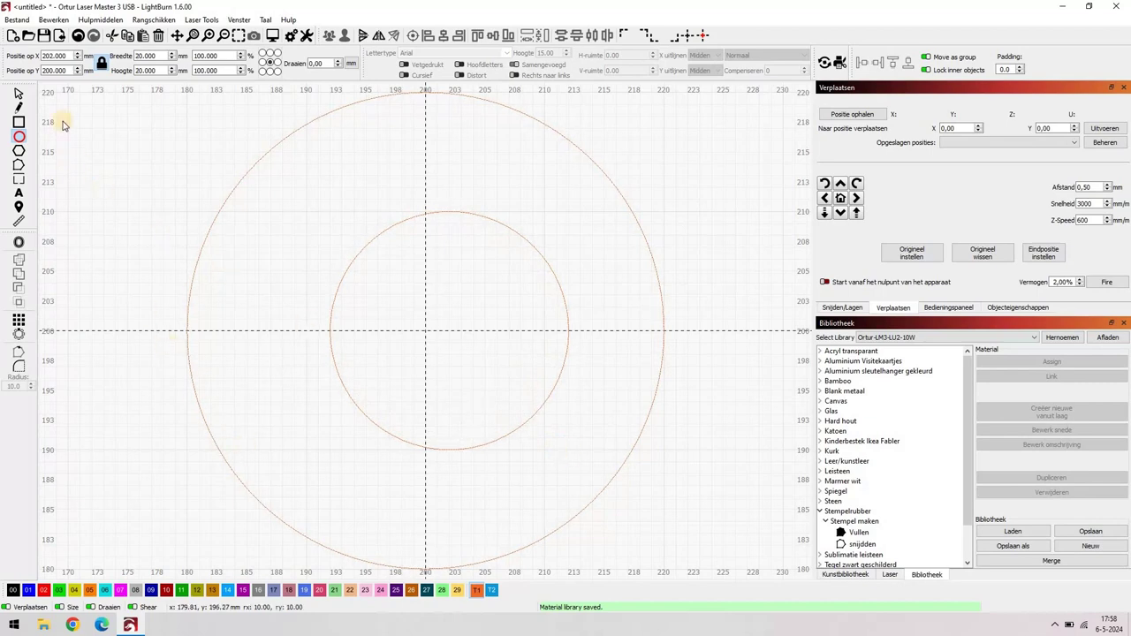
{"action": "left_click", "coordinate": [17, 95]}
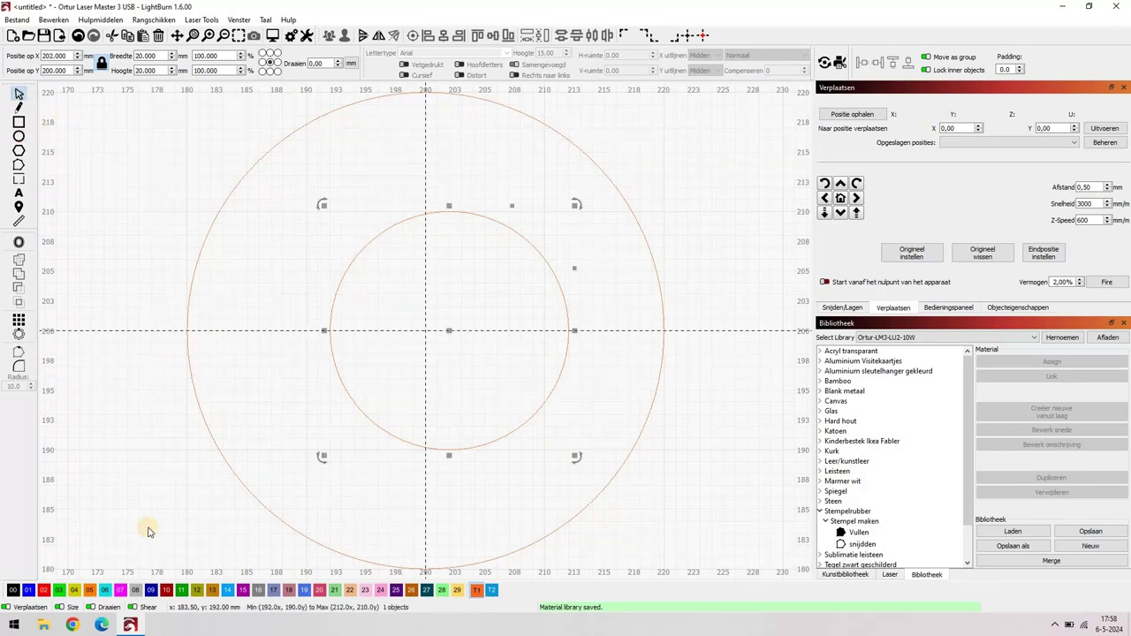
{"action": "left_click", "coordinate": [13, 590]}
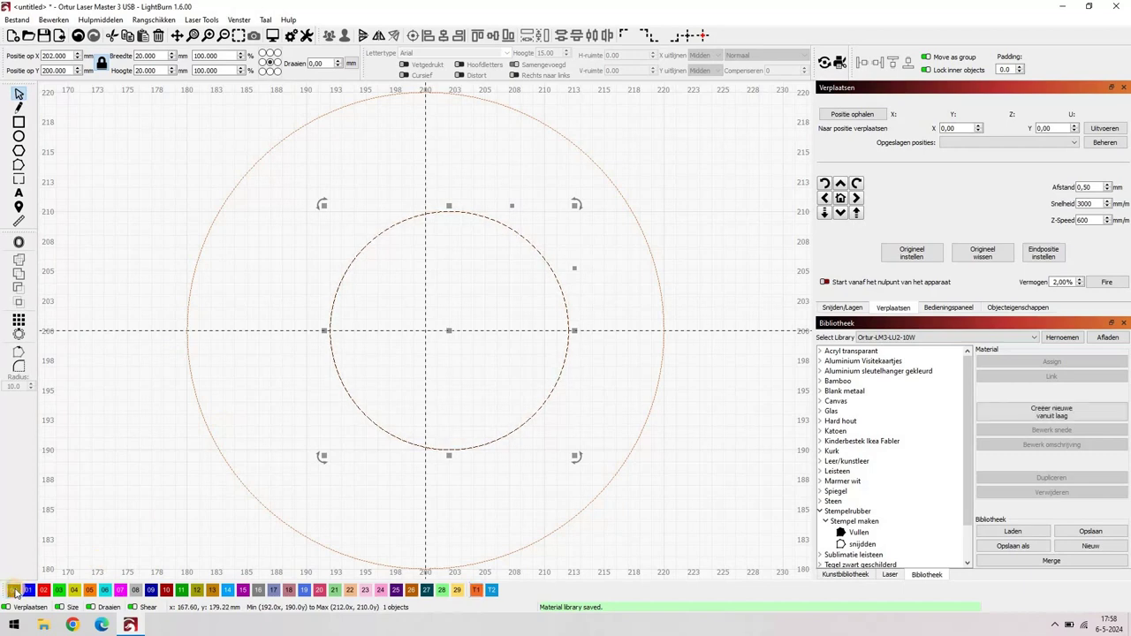
Step: Center the inner circle in the work area and set its diameter to 39 mm
{"action": "left_click", "coordinate": [705, 37]}
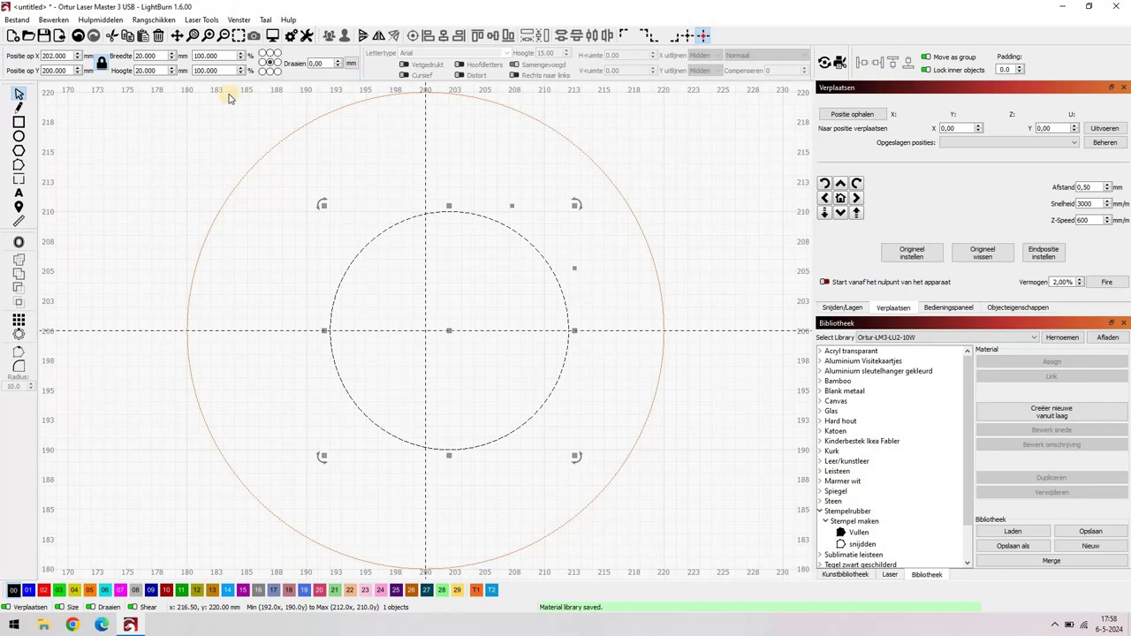
{"action": "double_click", "coordinate": [150, 56]}
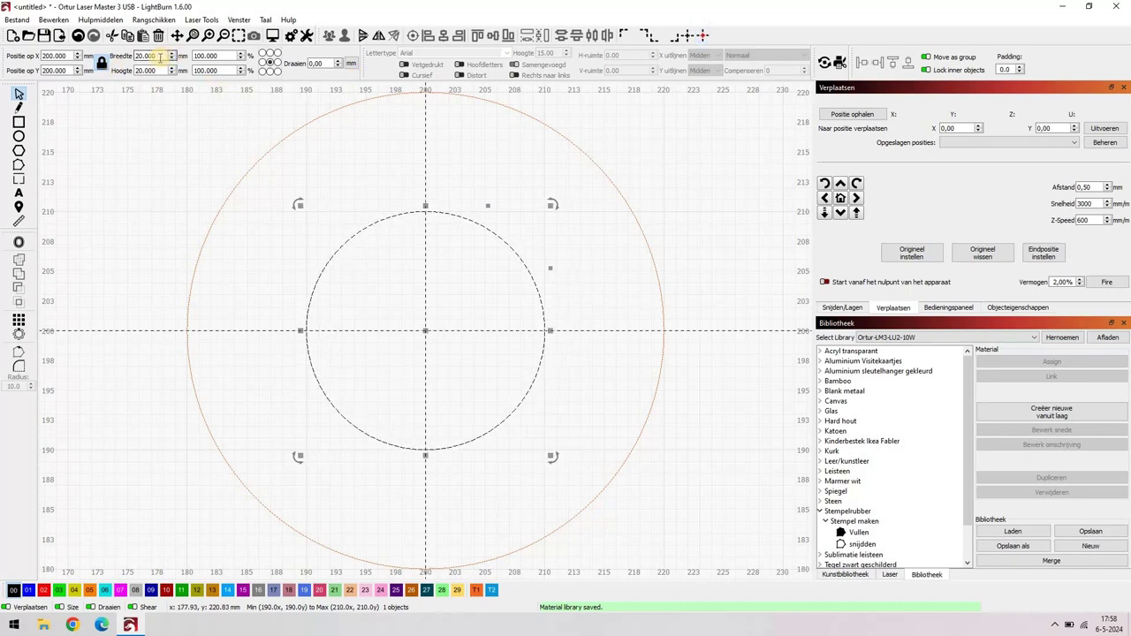
{"action": "type", "text": "39"}
{"action": "key", "text": "Tab"}
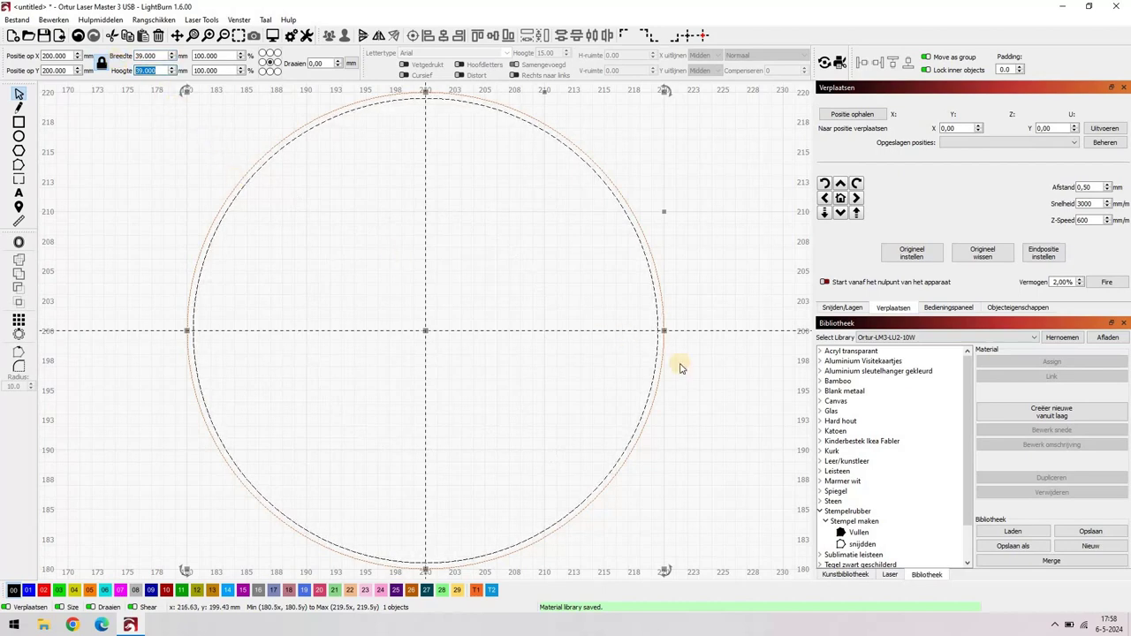
{"action": "left_click", "coordinate": [757, 357]}
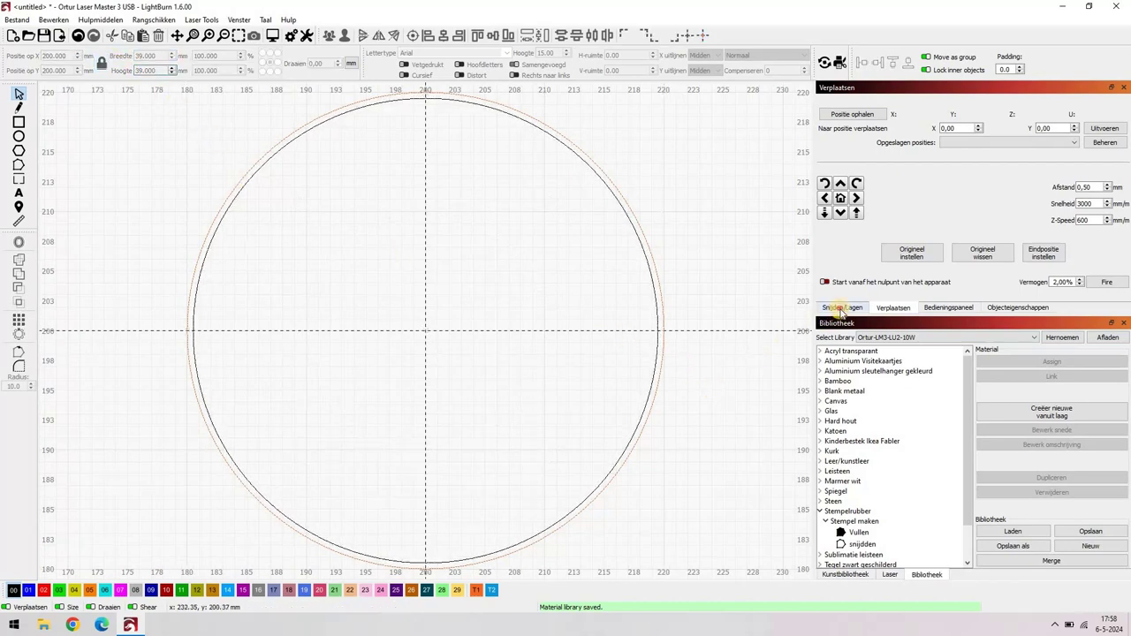
Step: Assign the "snijdden" preset from Stempelrubber > Stempel maken in the material library to black layer C00
{"action": "left_click", "coordinate": [842, 308]}
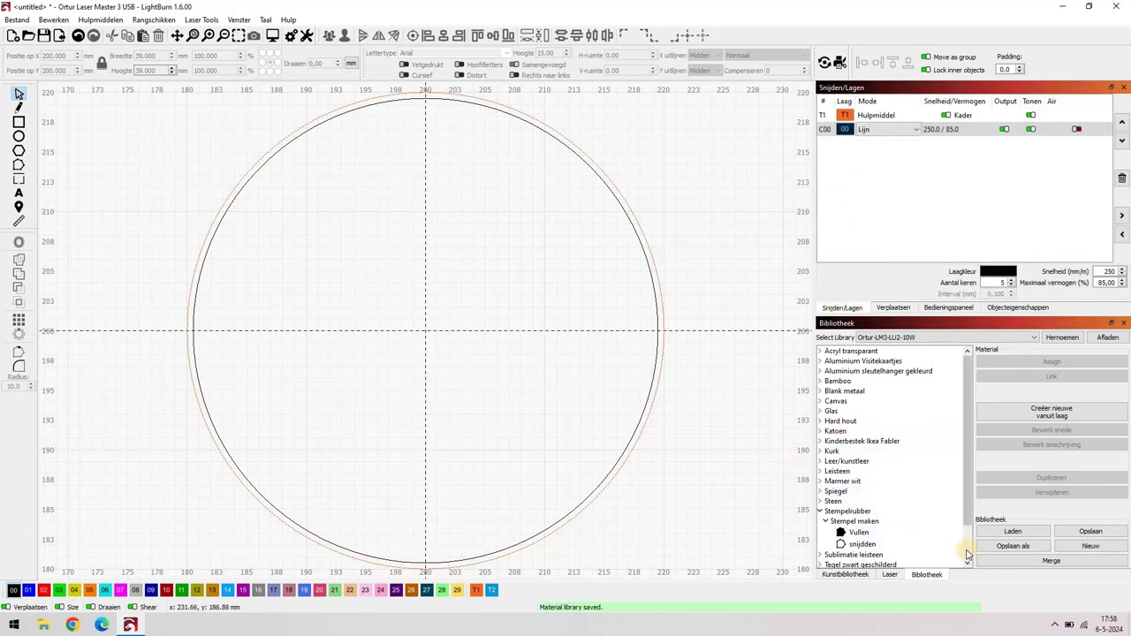
{"action": "scroll", "coordinate": [968, 554], "scroll_direction": "down", "scroll_amount": 2}
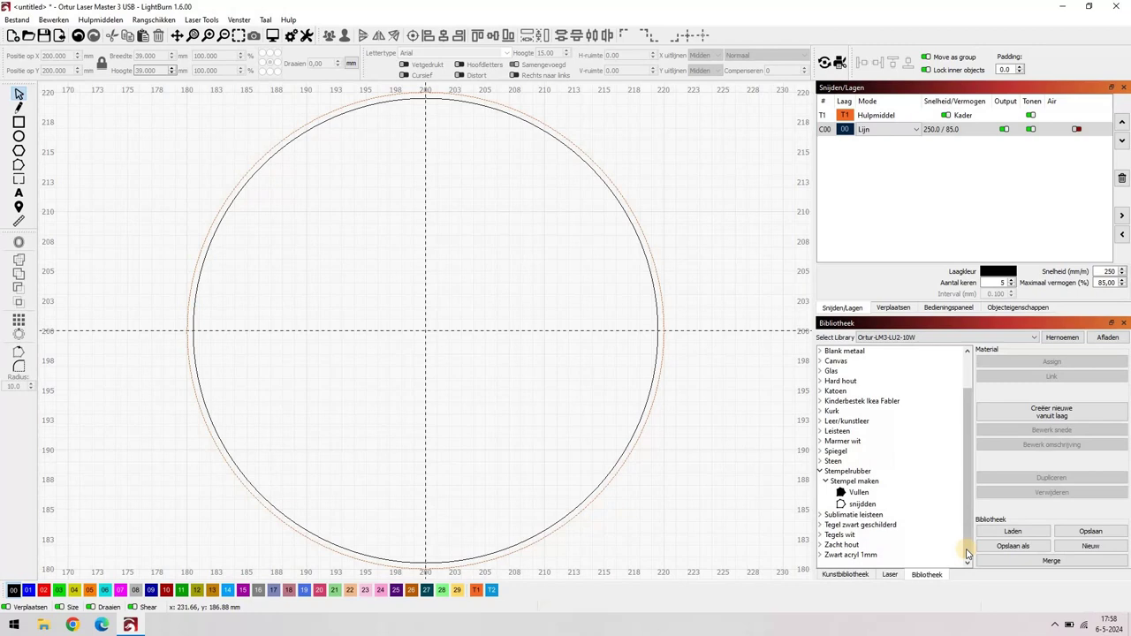
{"action": "left_click", "coordinate": [859, 505]}
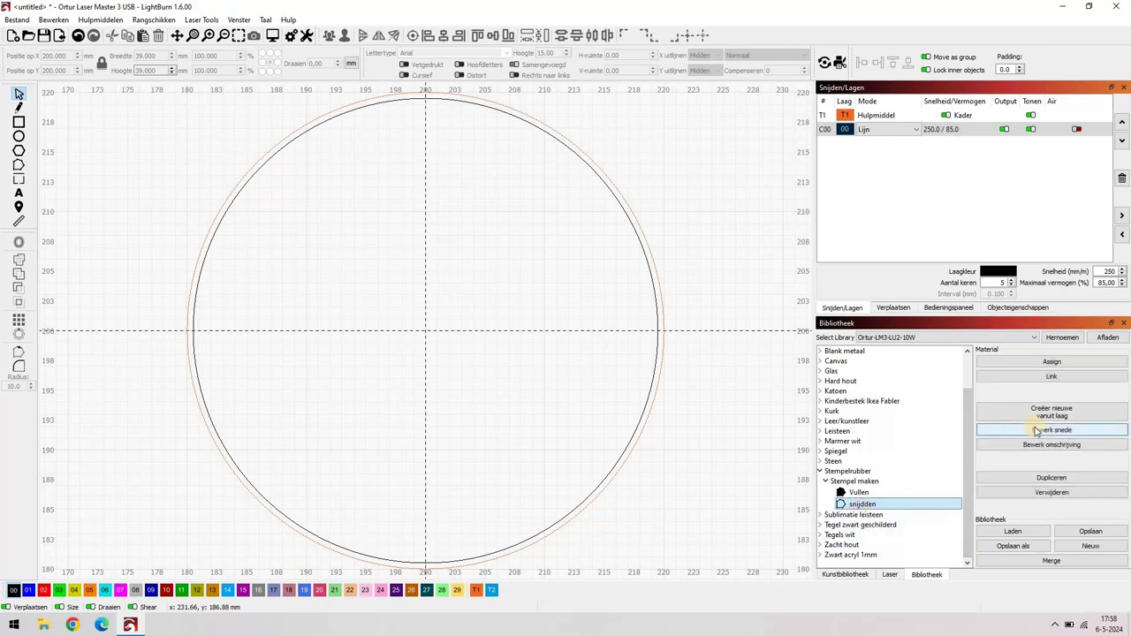
{"action": "left_click", "coordinate": [1052, 363]}
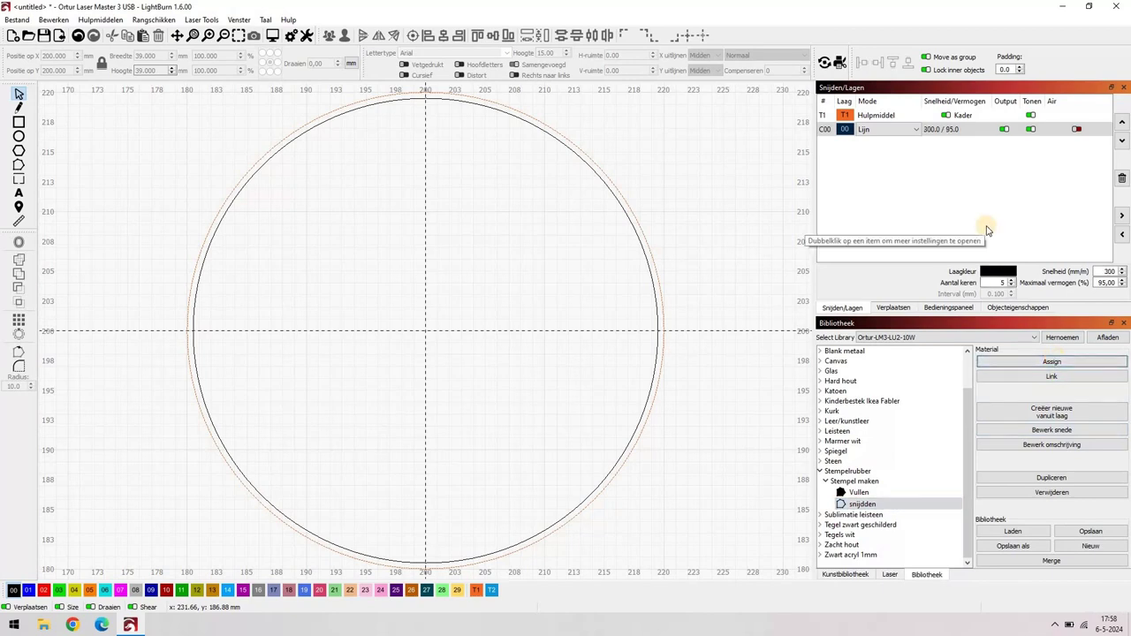
Step: Check the detailed cut settings of black layer C00 and turn off its output
{"action": "left_click", "coordinate": [940, 132]}
{"action": "double_click", "coordinate": [940, 131]}
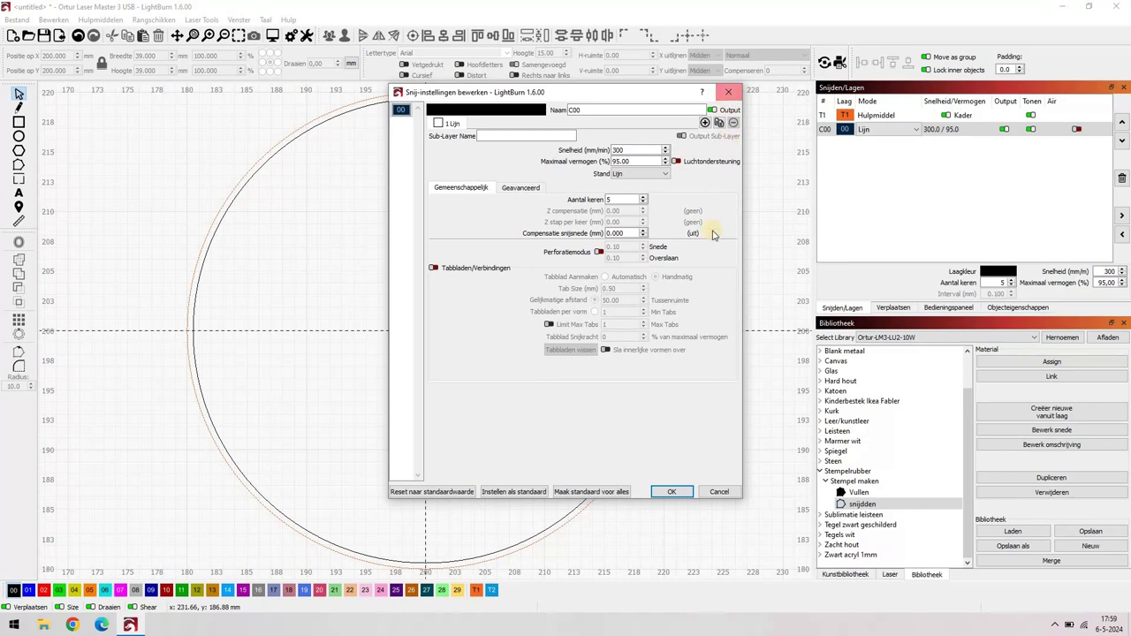
{"action": "left_click", "coordinate": [673, 492]}
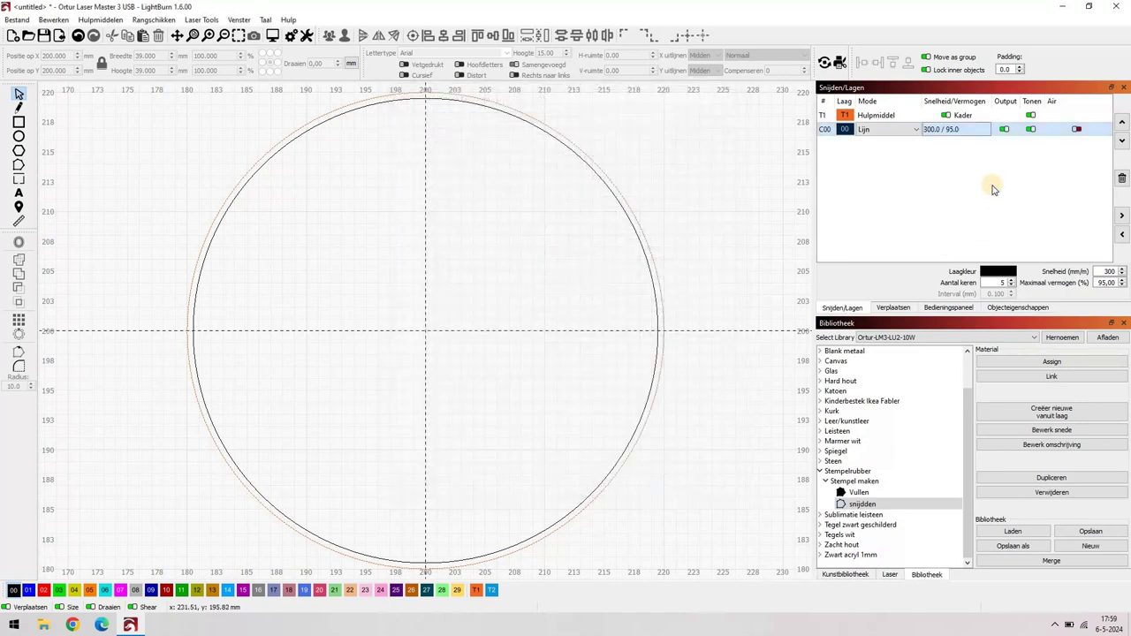
{"action": "left_click", "coordinate": [1004, 130]}
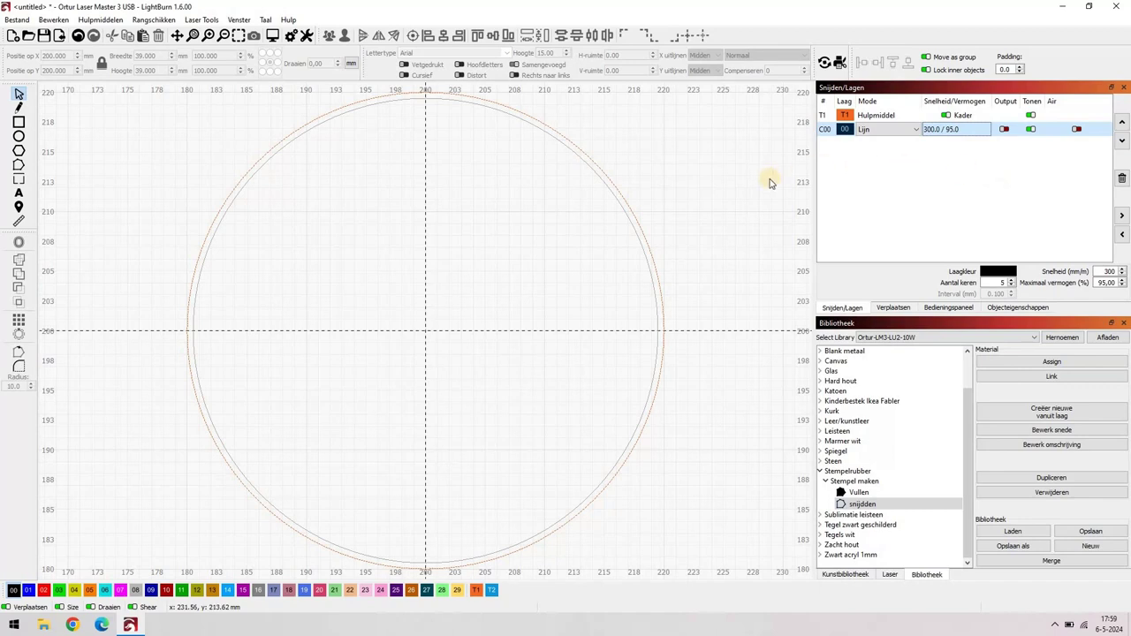
Step: Move the outer circle to blue layer 01 and assign that layer the Stempel maken "Vullen" preset
{"action": "left_click", "coordinate": [645, 235]}
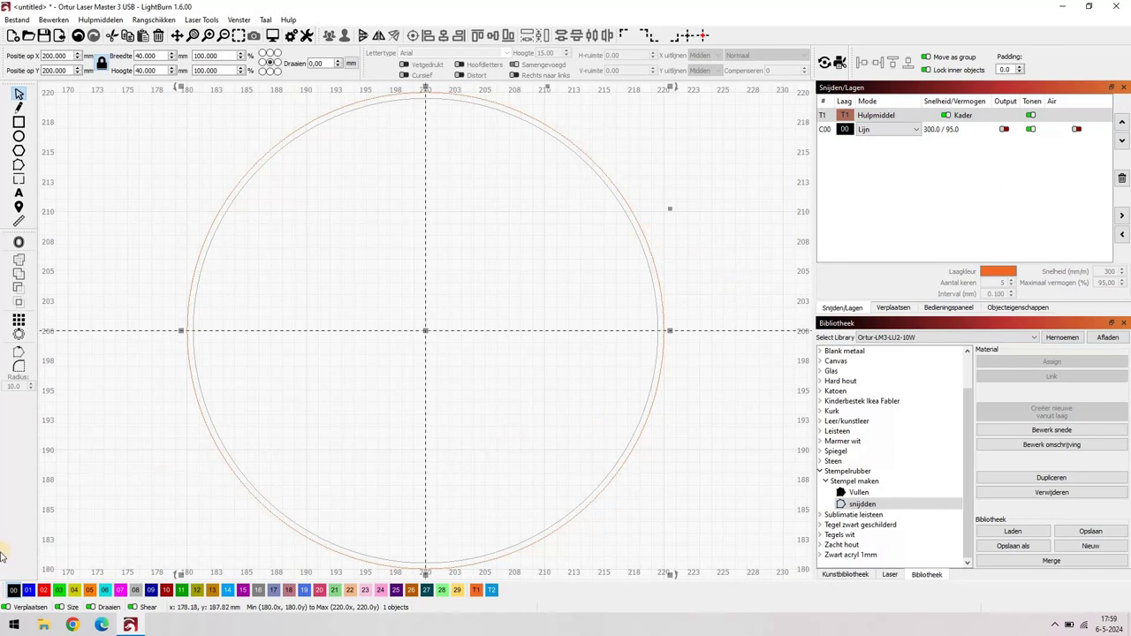
{"action": "left_click", "coordinate": [29, 590]}
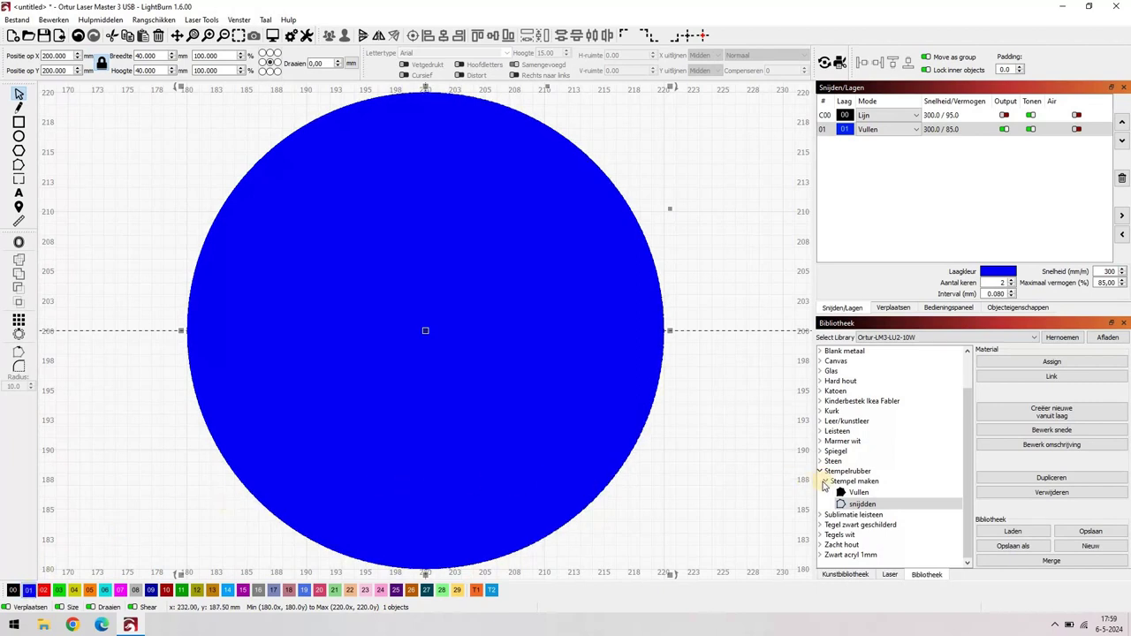
{"action": "left_click", "coordinate": [856, 493]}
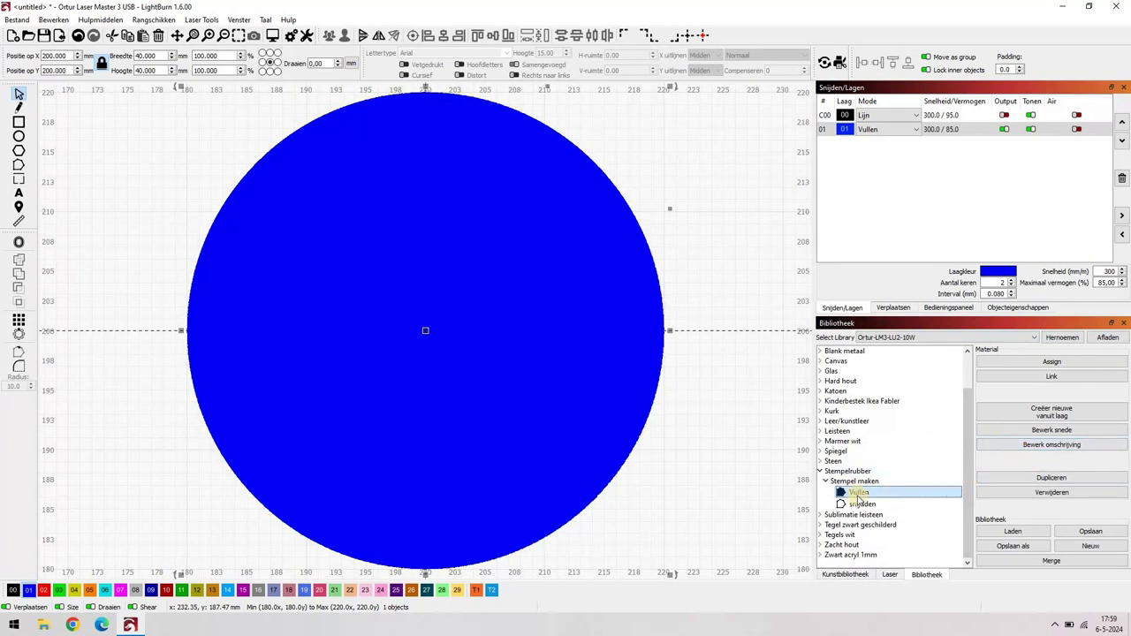
{"action": "left_click", "coordinate": [1051, 363]}
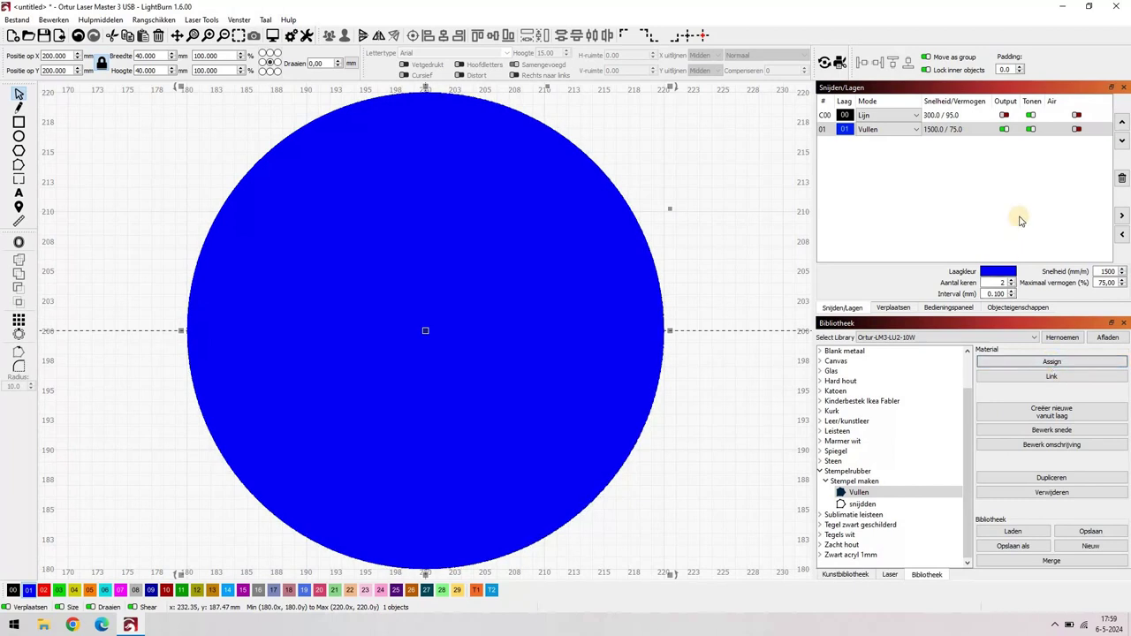
Step: Check the common and advanced fill settings of blue layer 01, and set its mode to Lijn
{"action": "double_click", "coordinate": [941, 133]}
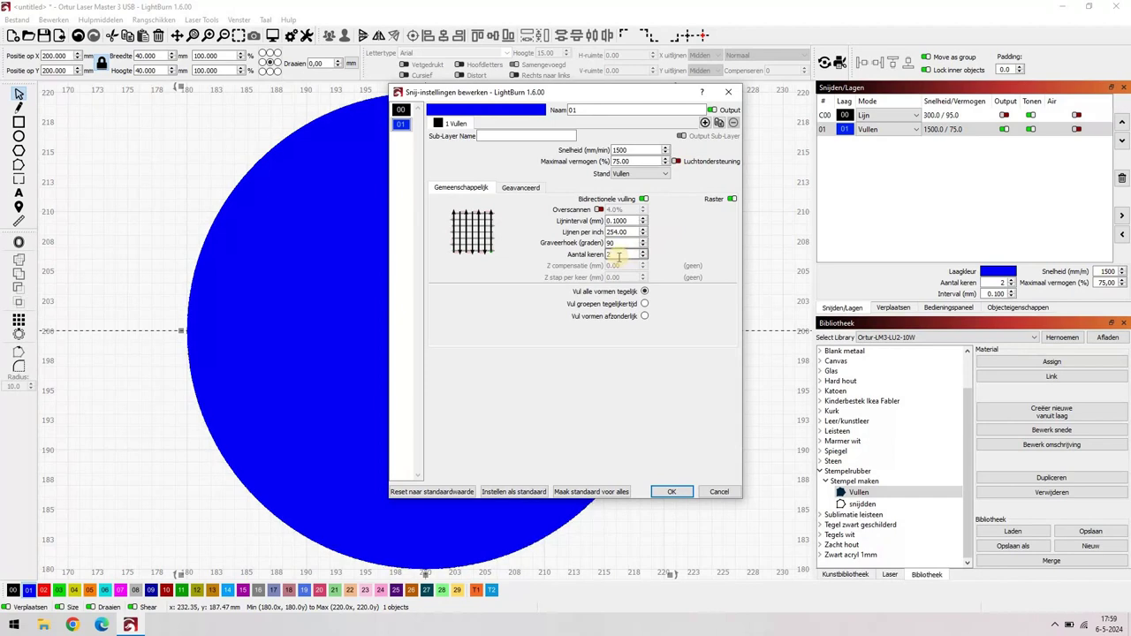
{"action": "left_click", "coordinate": [522, 188]}
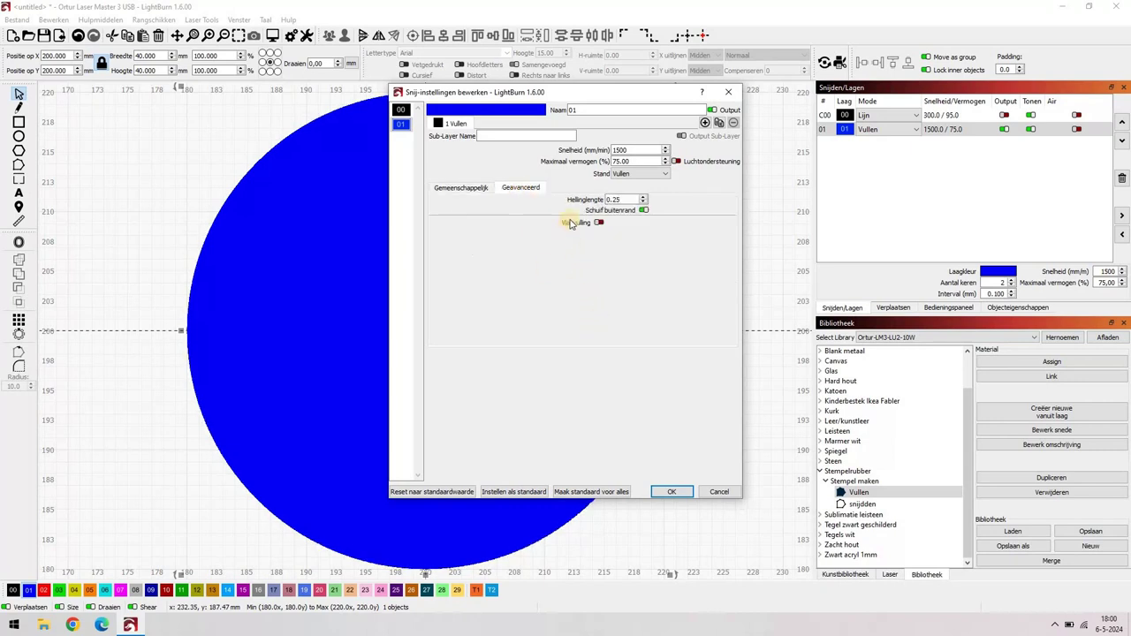
{"action": "left_click", "coordinate": [629, 199]}
{"action": "left_click", "coordinate": [676, 493]}
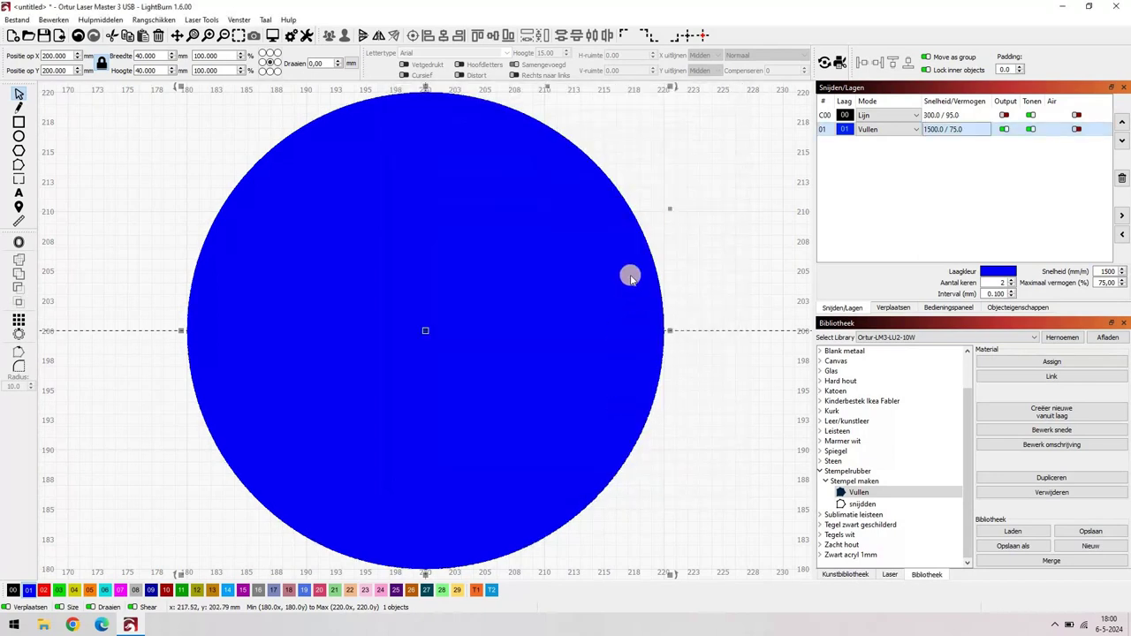
{"action": "left_click", "coordinate": [917, 131]}
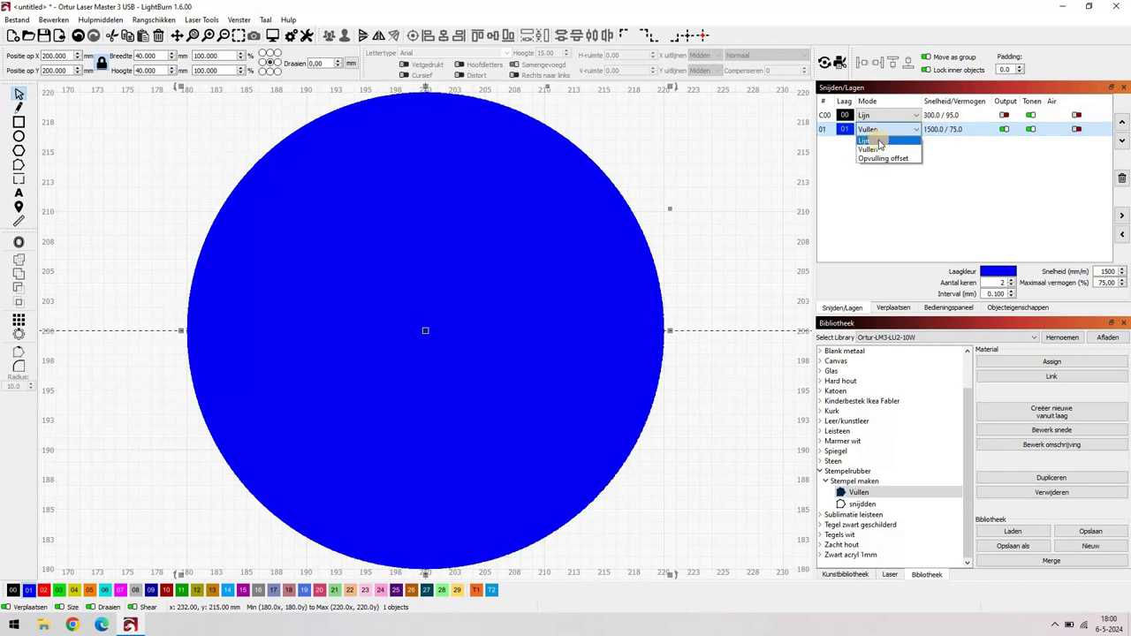
{"action": "left_click", "coordinate": [875, 140]}
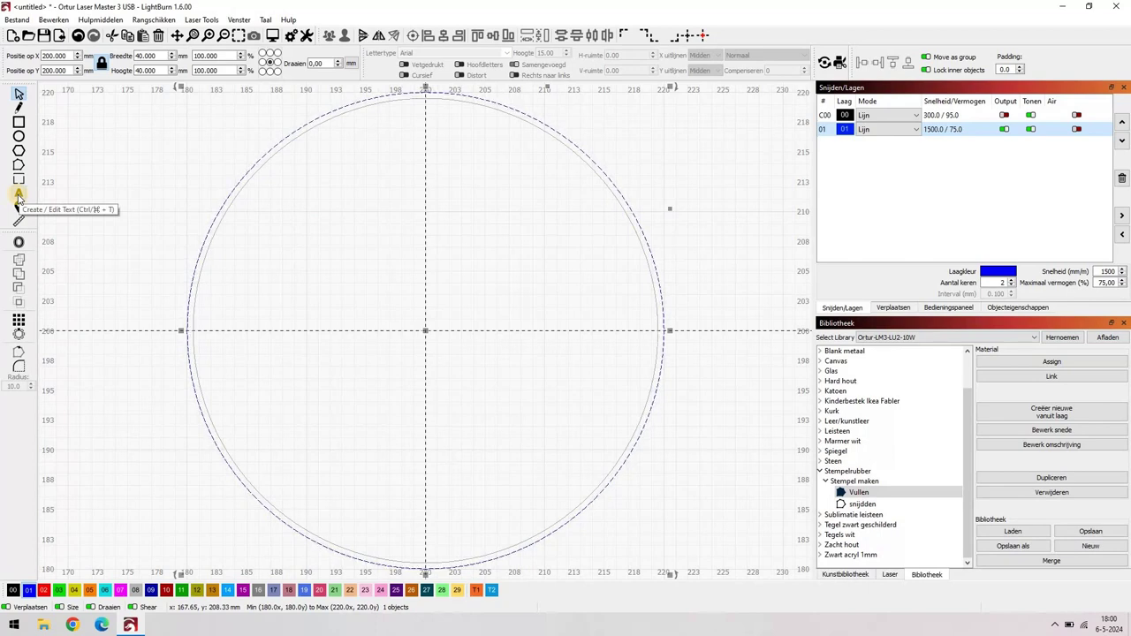
Step: Import kid.jpg from the Desktop into the stamp design
{"action": "left_click", "coordinate": [59, 36]}
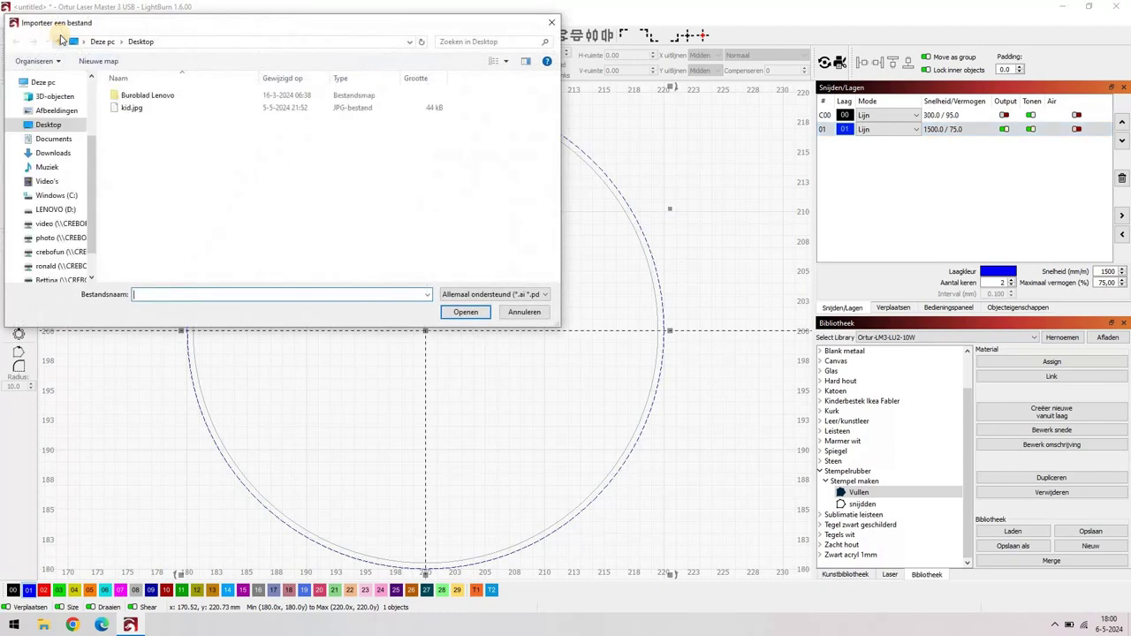
{"action": "double_click", "coordinate": [130, 108]}
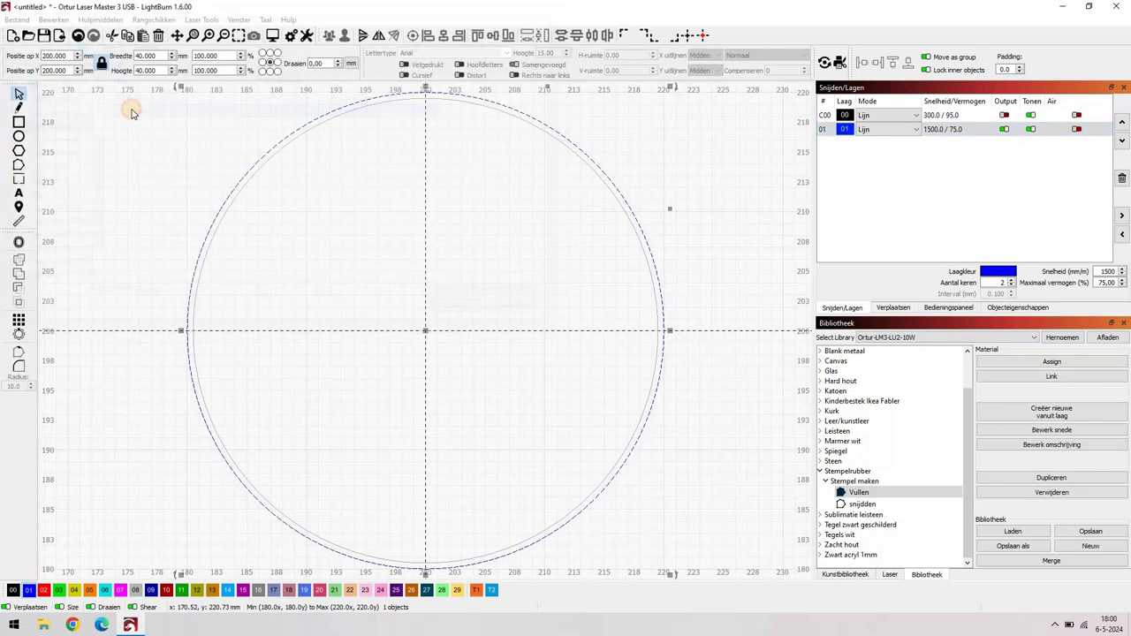
{"action": "left_click", "coordinate": [224, 37]}
{"action": "left_click", "coordinate": [226, 37]}
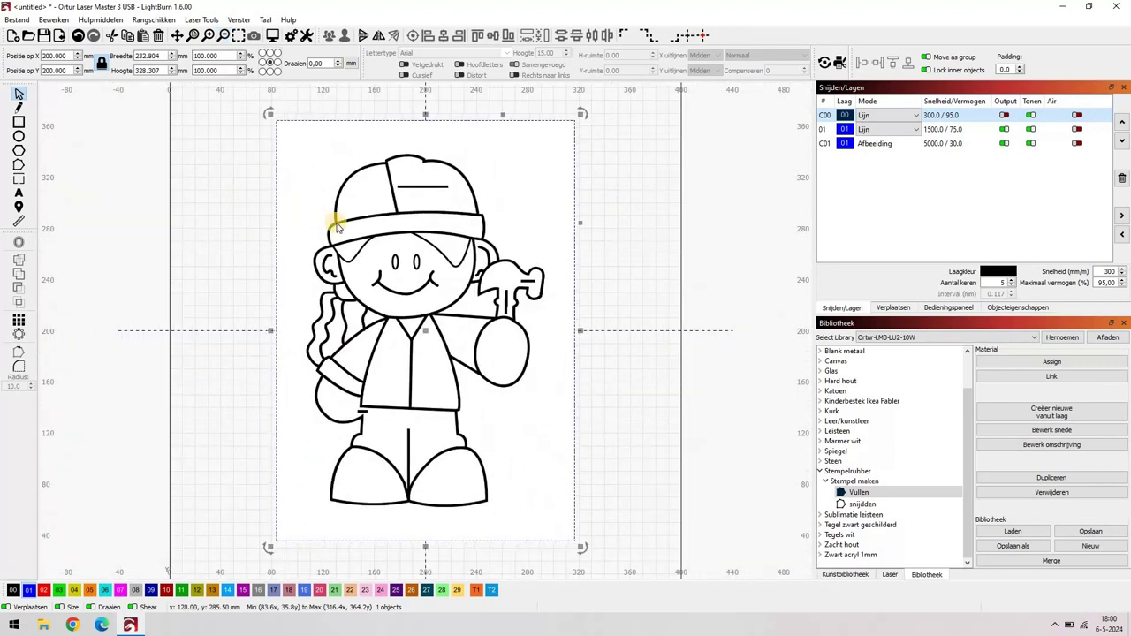
Step: Trace the imported kid image into vector outlines with the default trace settings
{"action": "right_click", "coordinate": [337, 227]}
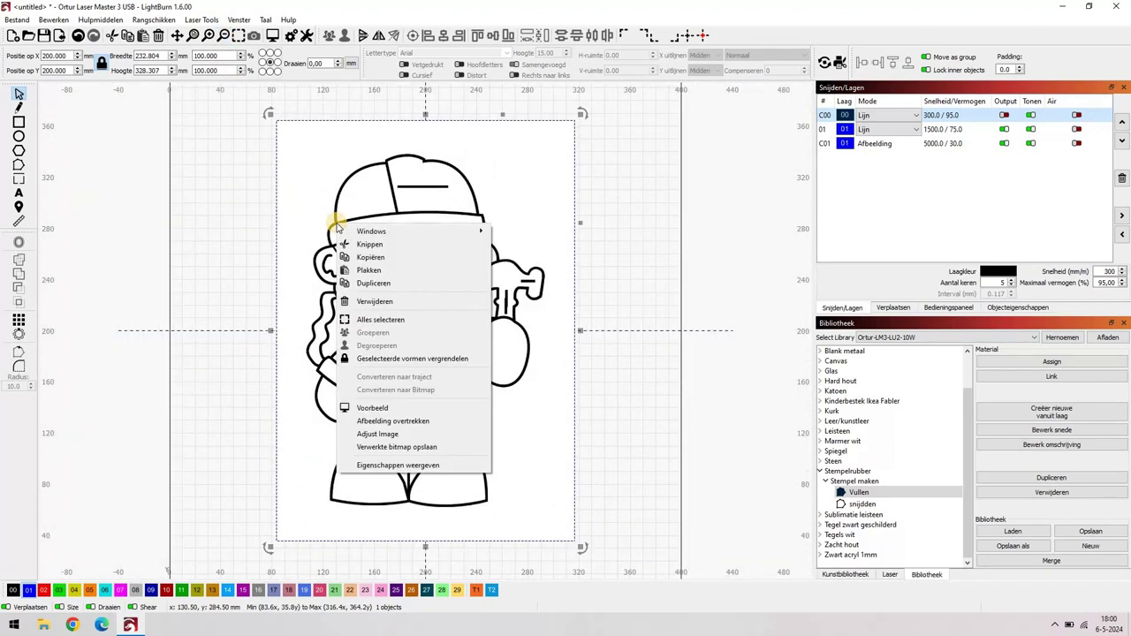
{"action": "left_click", "coordinate": [382, 425]}
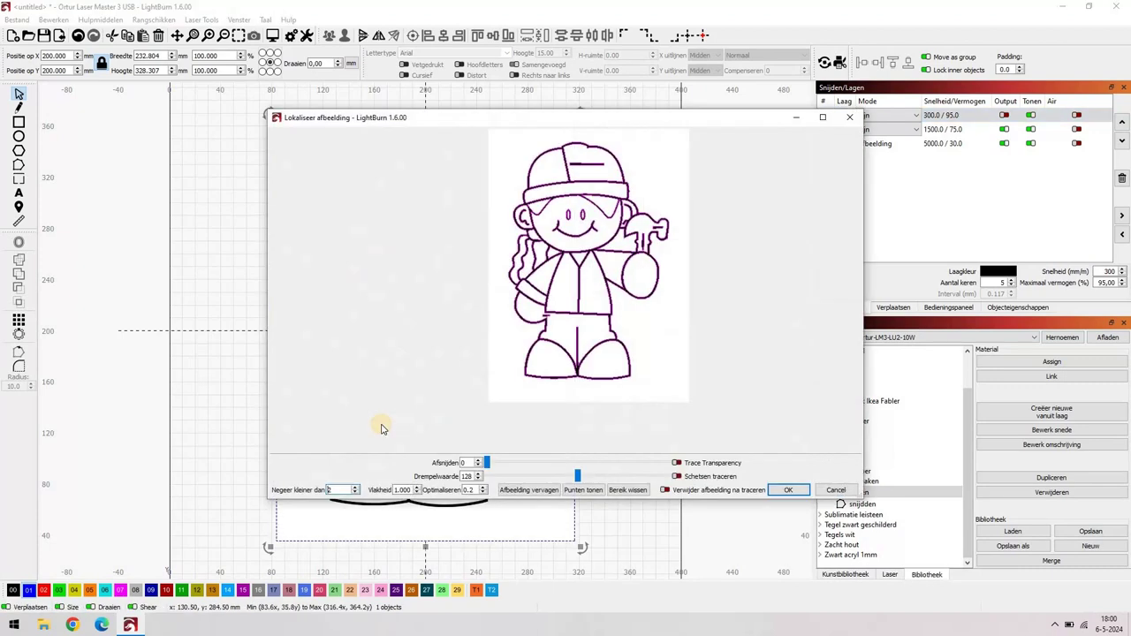
{"action": "left_click", "coordinate": [790, 491]}
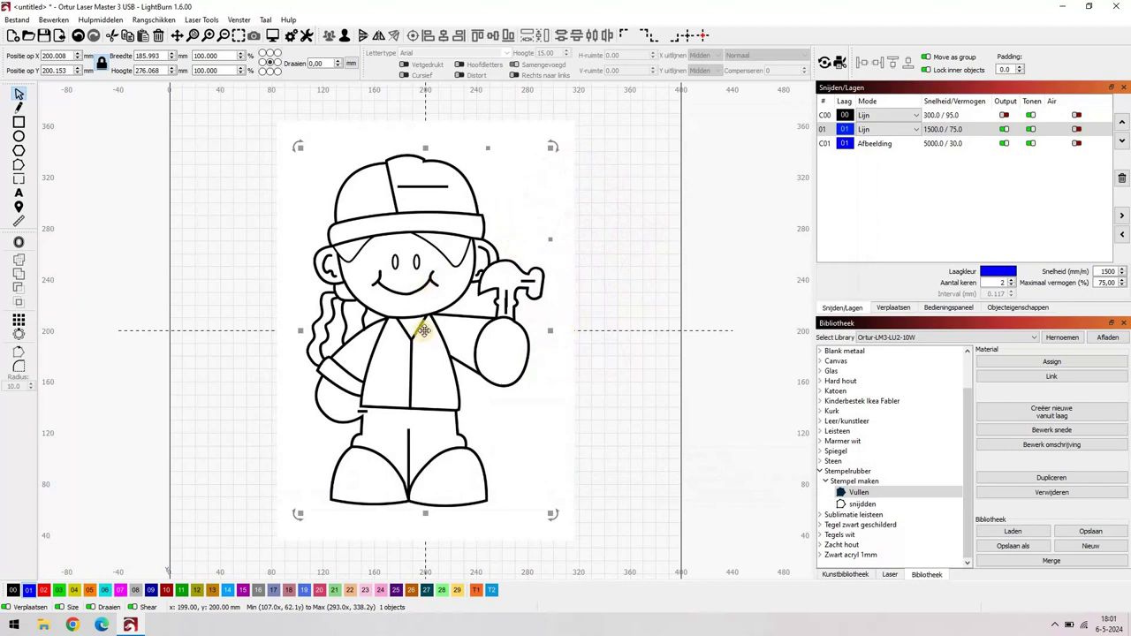
Step: Move the traced figure beside the original kid image and delete the original bitmap
{"action": "mouse_move", "coordinate": [424, 330]}
{"action": "left_mouse_down"}
{"action": "mouse_move", "coordinate": [644, 309]}
{"action": "mouse_move", "coordinate": [704, 323]}
{"action": "left_mouse_up"}
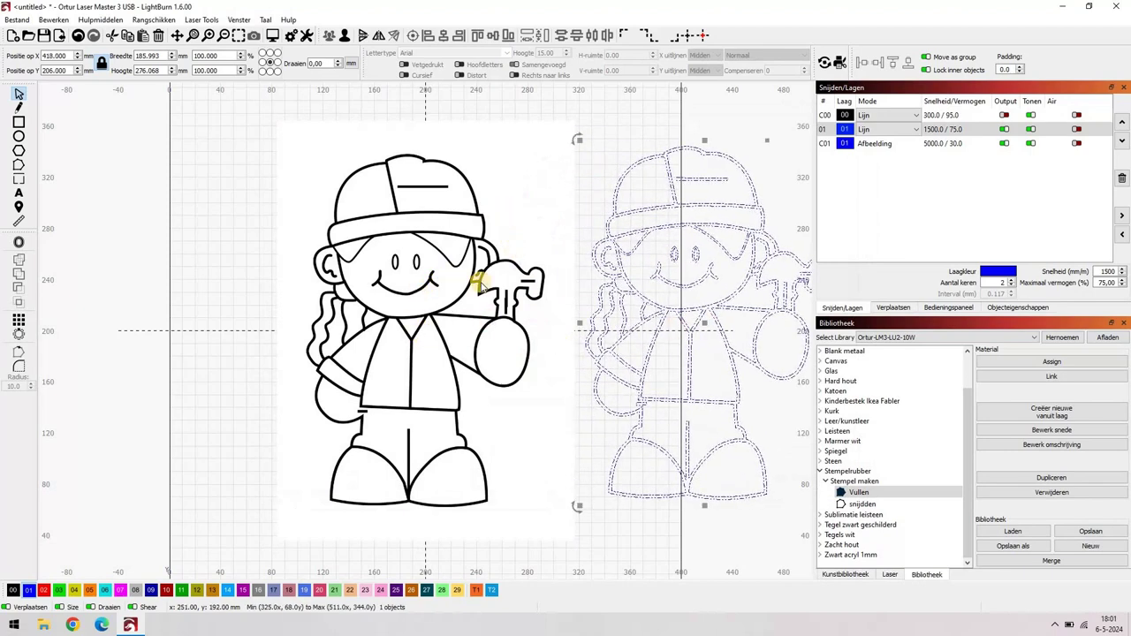
{"action": "left_click", "coordinate": [507, 245]}
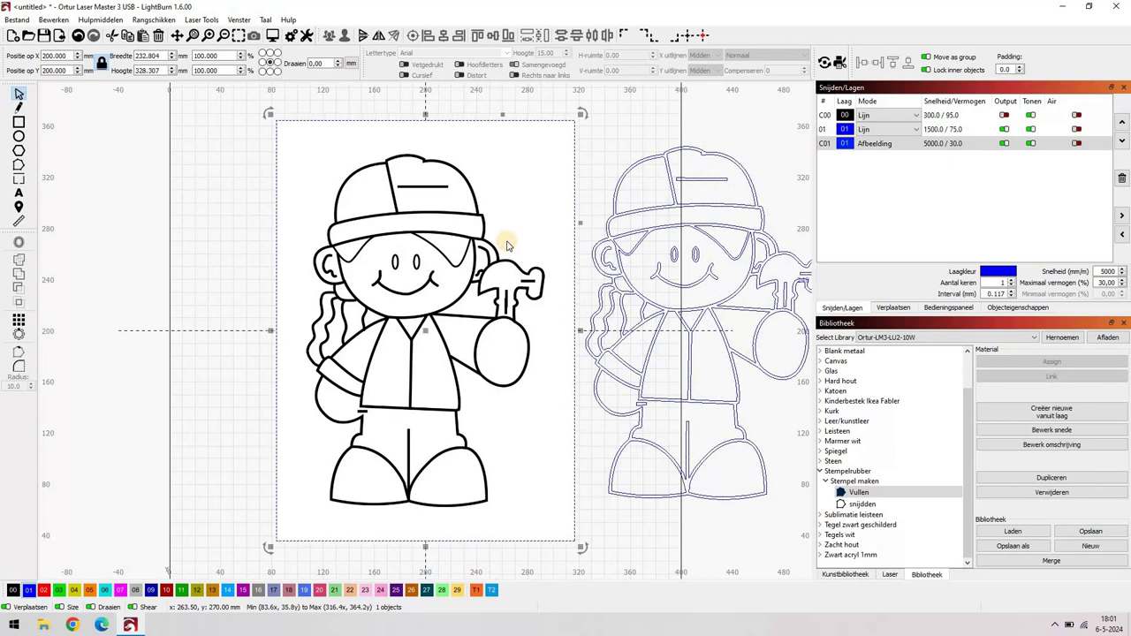
{"action": "key", "text": "Delete"}
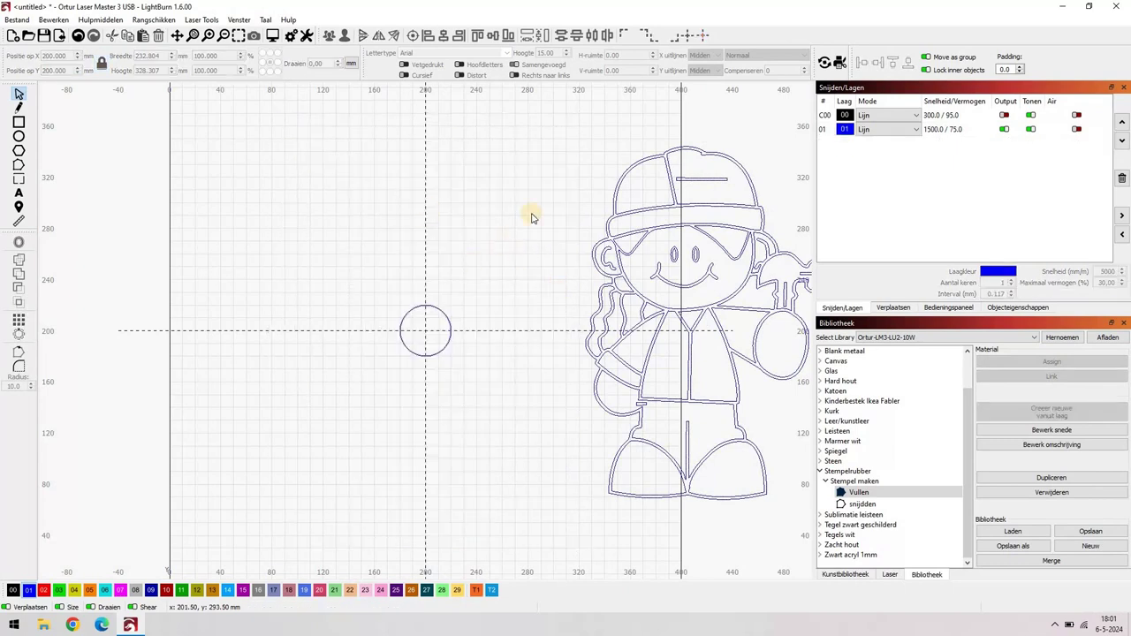
Step: Select the traced figure and set the mode of blue layer 01 to Vullen
{"action": "left_click", "coordinate": [624, 276]}
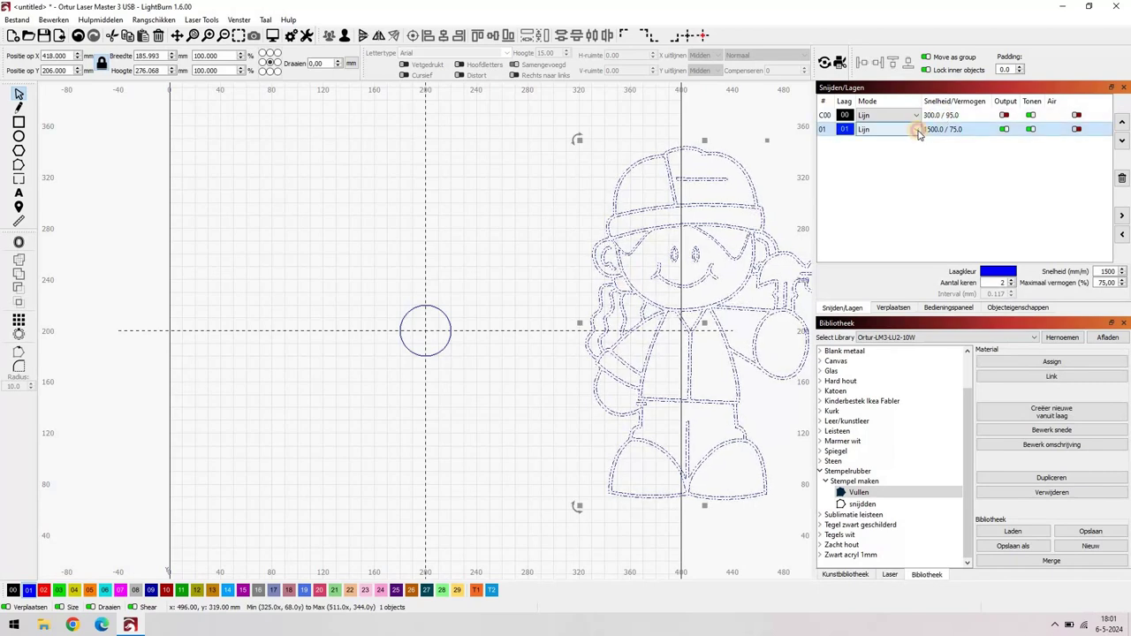
{"action": "left_click", "coordinate": [917, 130]}
{"action": "left_click", "coordinate": [891, 149]}
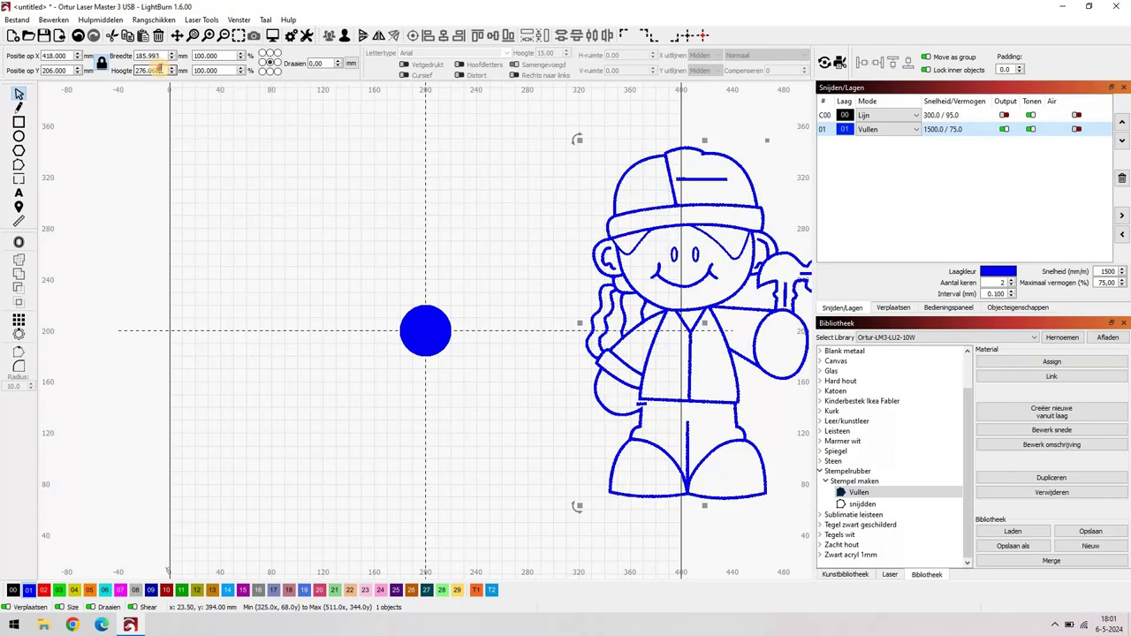
Step: Scale the traced figure proportionally to a height of 30 mm
{"action": "left_click_drag", "start_coordinate": [160, 70], "coordinate": [117, 71]}
{"action": "type", "text": "3"}
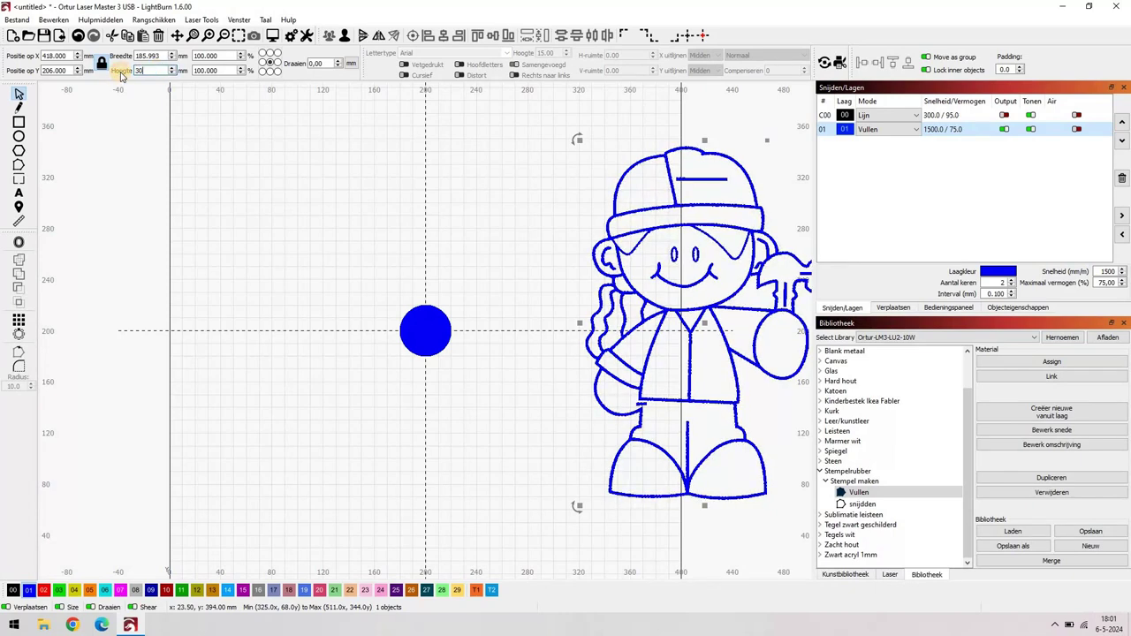
{"action": "type", "text": "0"}
{"action": "key", "text": "Tab"}
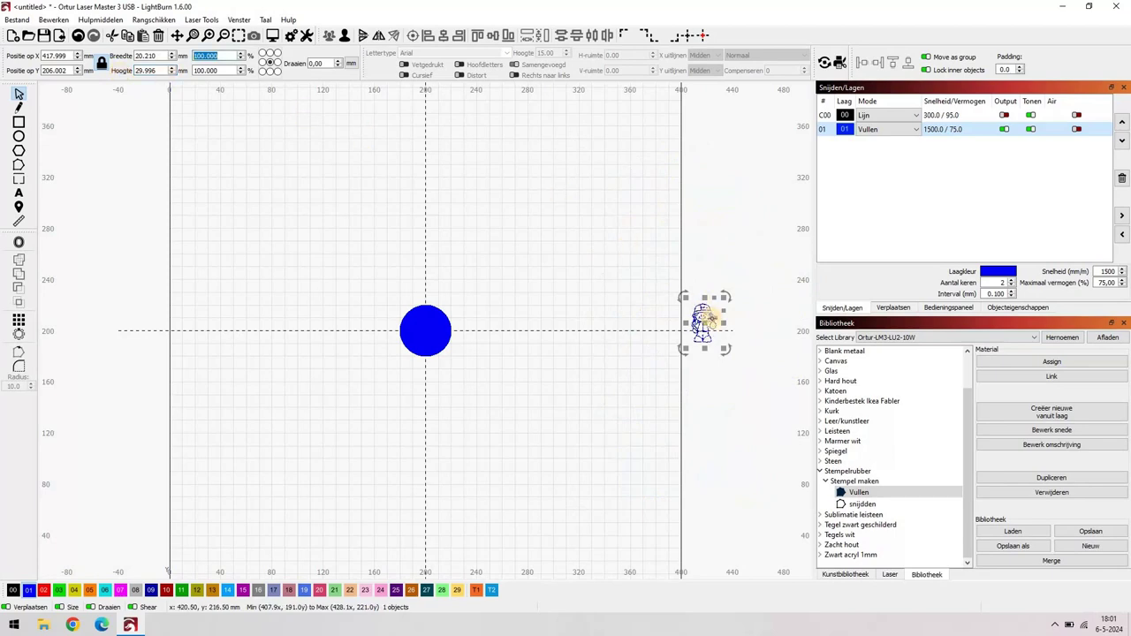
Step: Move the scaled figure into the filled circle, centred at X 200, Y 200 mm
{"action": "left_click_drag", "start_coordinate": [703, 320], "coordinate": [428, 338]}
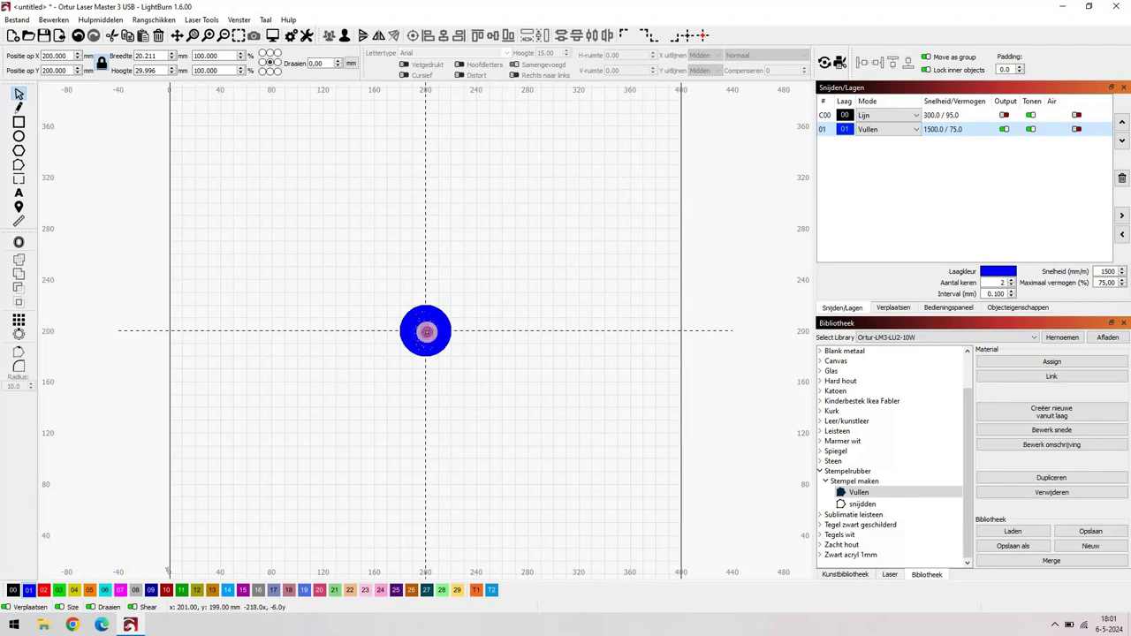
{"action": "left_click_drag", "start_coordinate": [427, 331], "coordinate": [426, 331]}
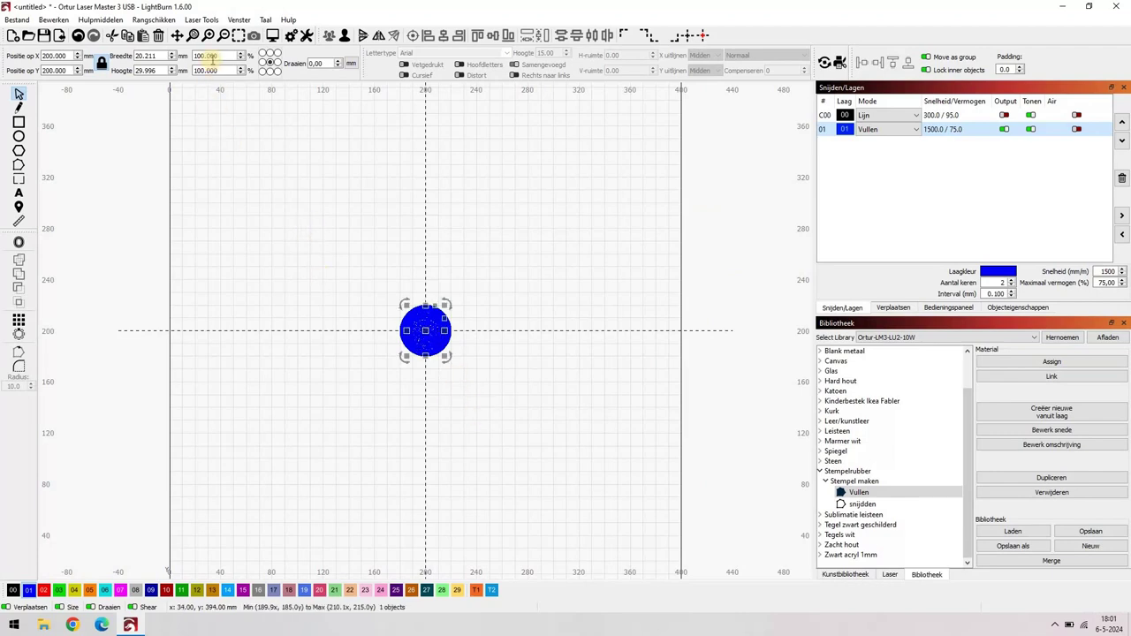
{"action": "left_click", "coordinate": [240, 37]}
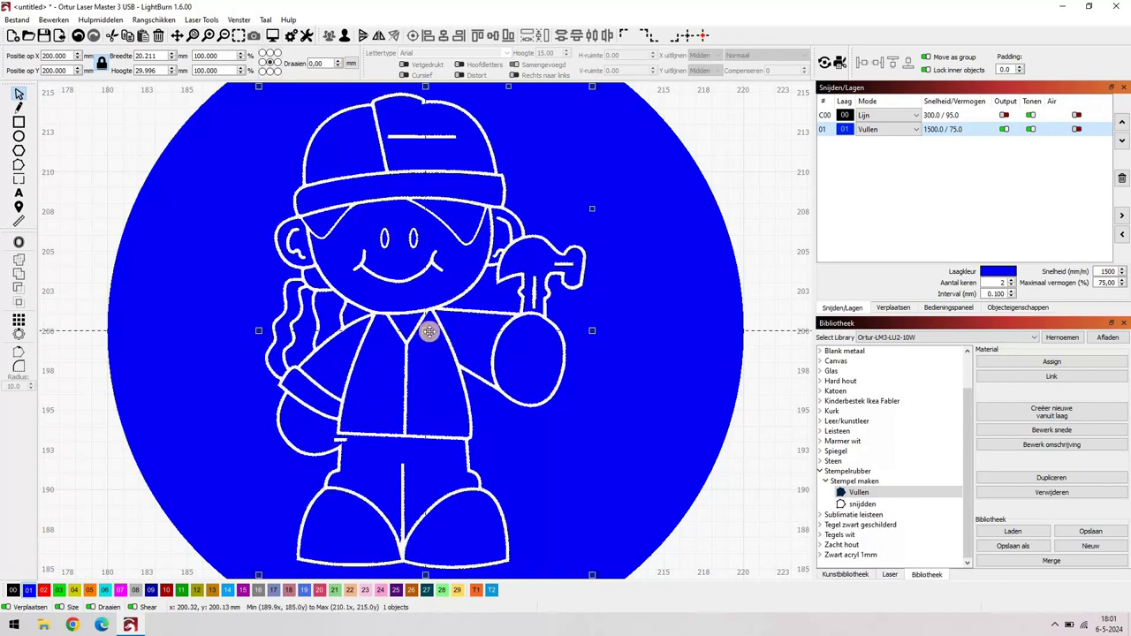
{"action": "left_click", "coordinate": [224, 35]}
{"action": "left_click", "coordinate": [225, 35]}
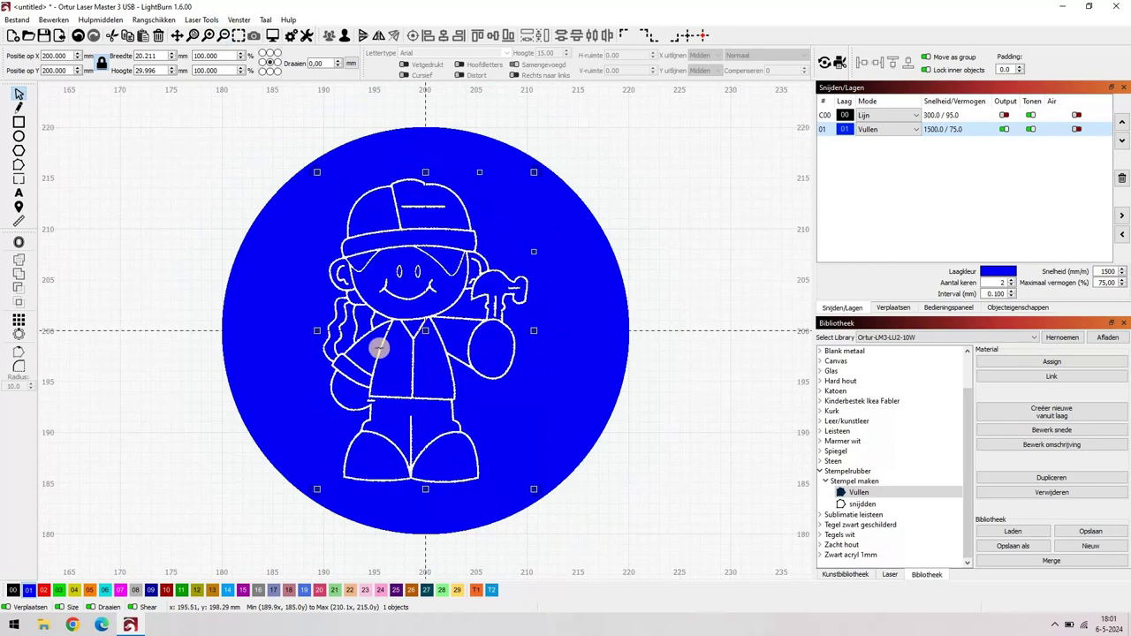
Step: Move the outer circle off the figure, then centre it back on the page at X 200, Y 200 mm
{"action": "left_click", "coordinate": [378, 348]}
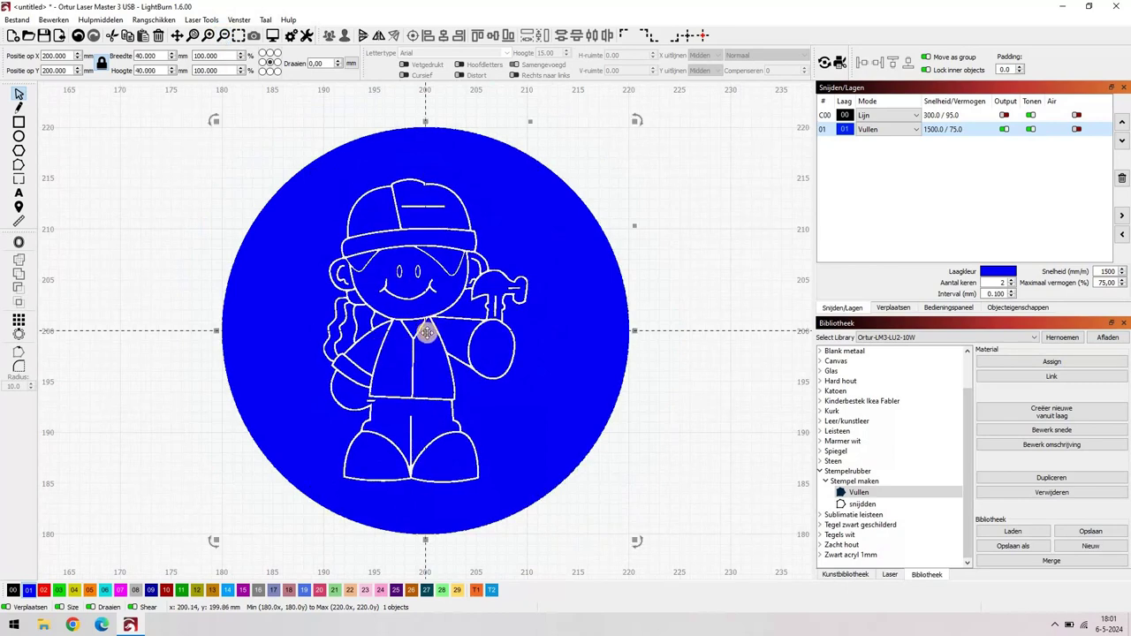
{"action": "mouse_move", "coordinate": [426, 332]}
{"action": "left_mouse_down"}
{"action": "mouse_move", "coordinate": [439, 323]}
{"action": "mouse_move", "coordinate": [426, 331]}
{"action": "left_mouse_up"}
{"action": "left_click_drag", "start_coordinate": [430, 328], "coordinate": [621, 292]}
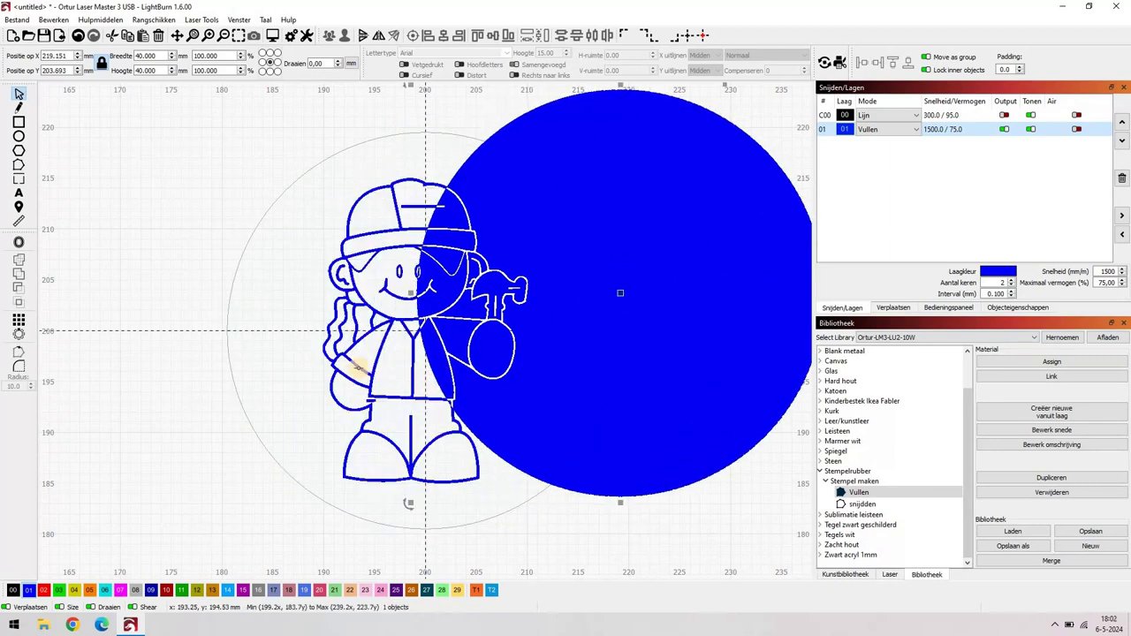
{"action": "left_click", "coordinate": [350, 350]}
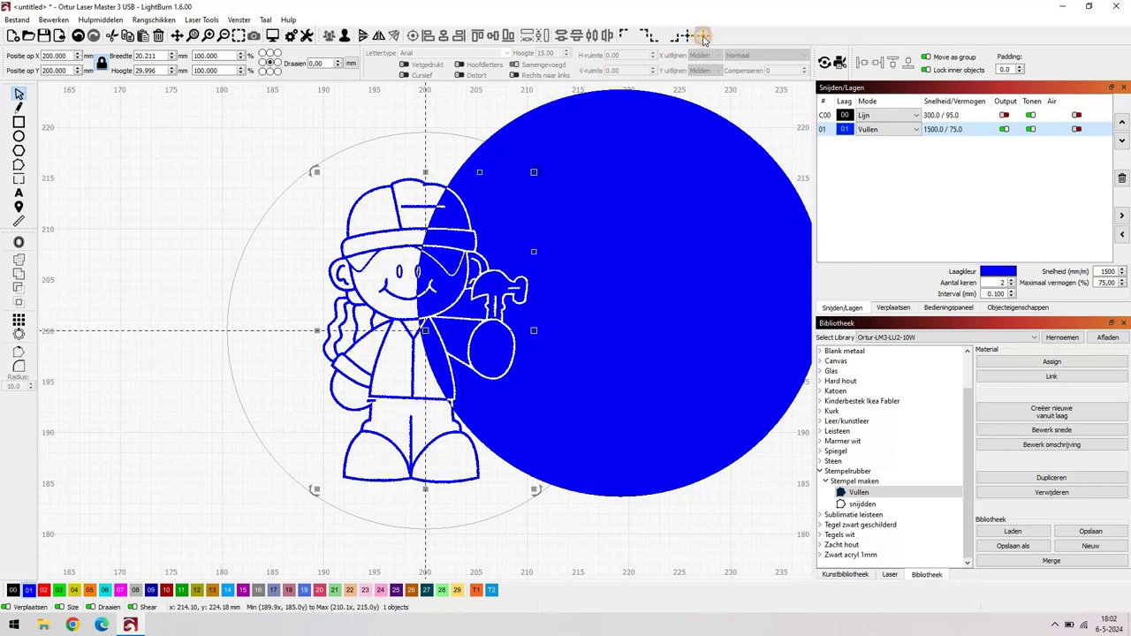
{"action": "left_click", "coordinate": [679, 117]}
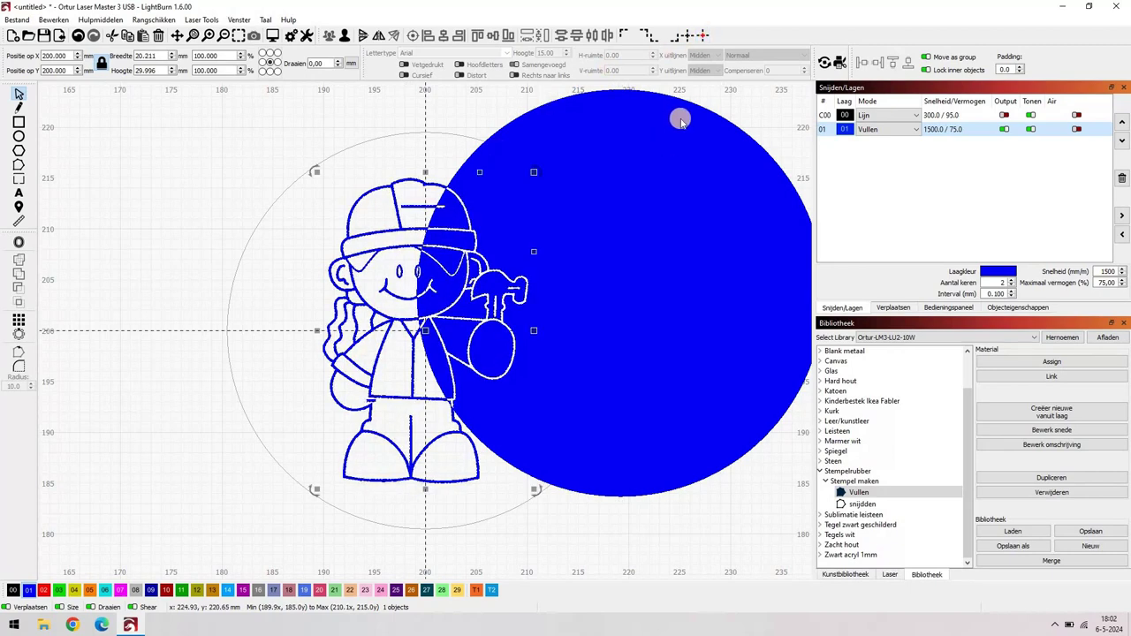
{"action": "left_click", "coordinate": [705, 37]}
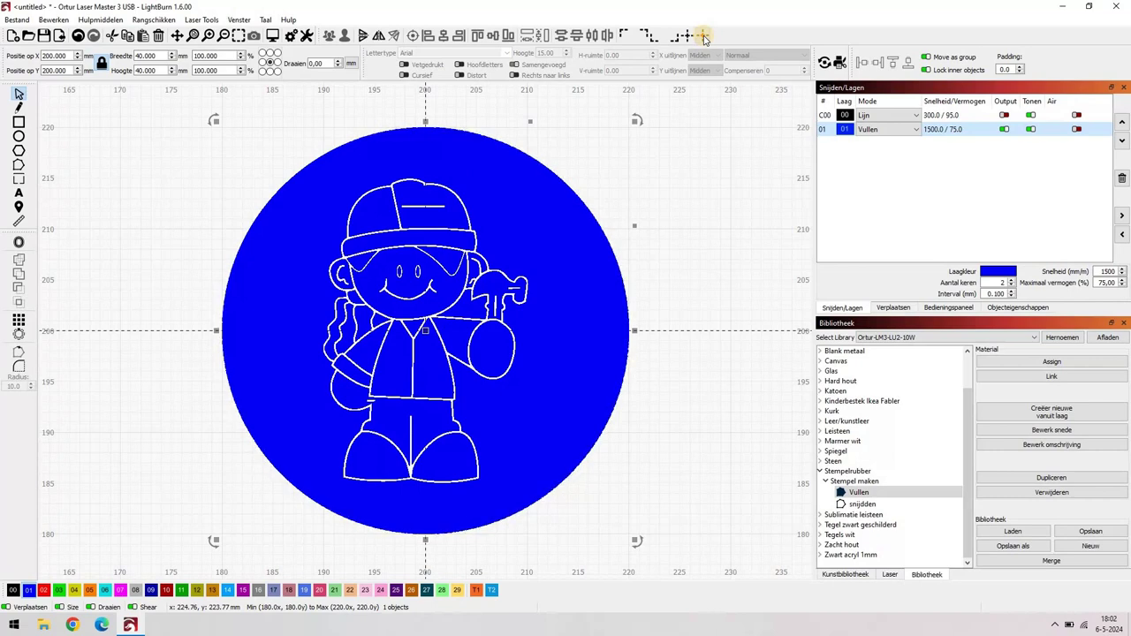
Step: Add the text "CreBoFunproducts" in 2.50 mm high Arial above the figure's cap, inside the circle
{"action": "left_click", "coordinate": [18, 194]}
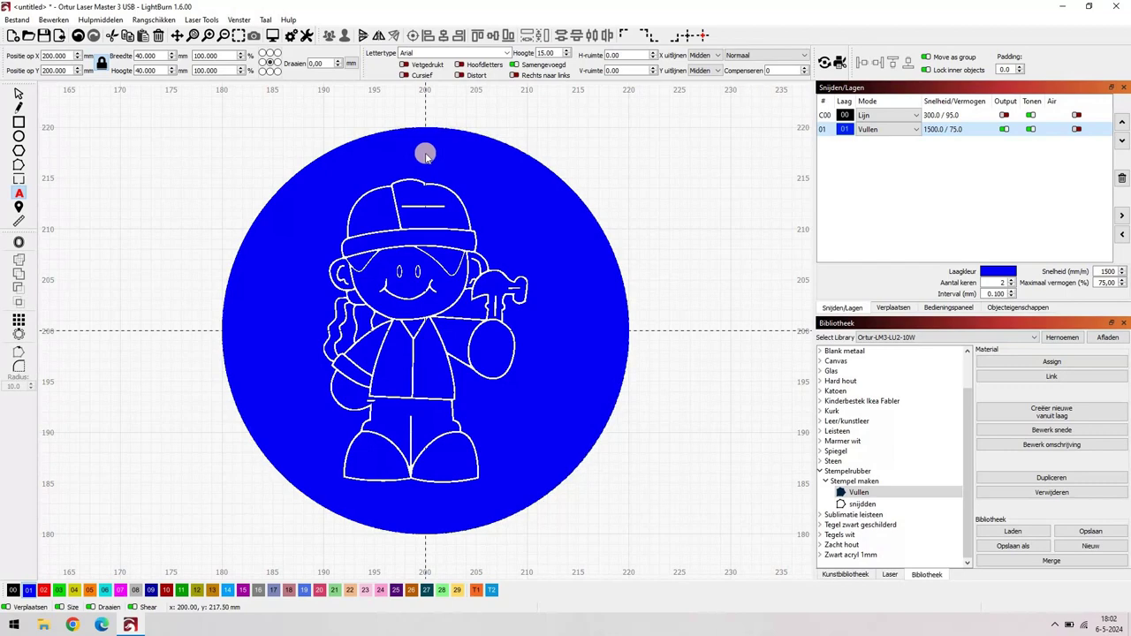
{"action": "left_click", "coordinate": [425, 155]}
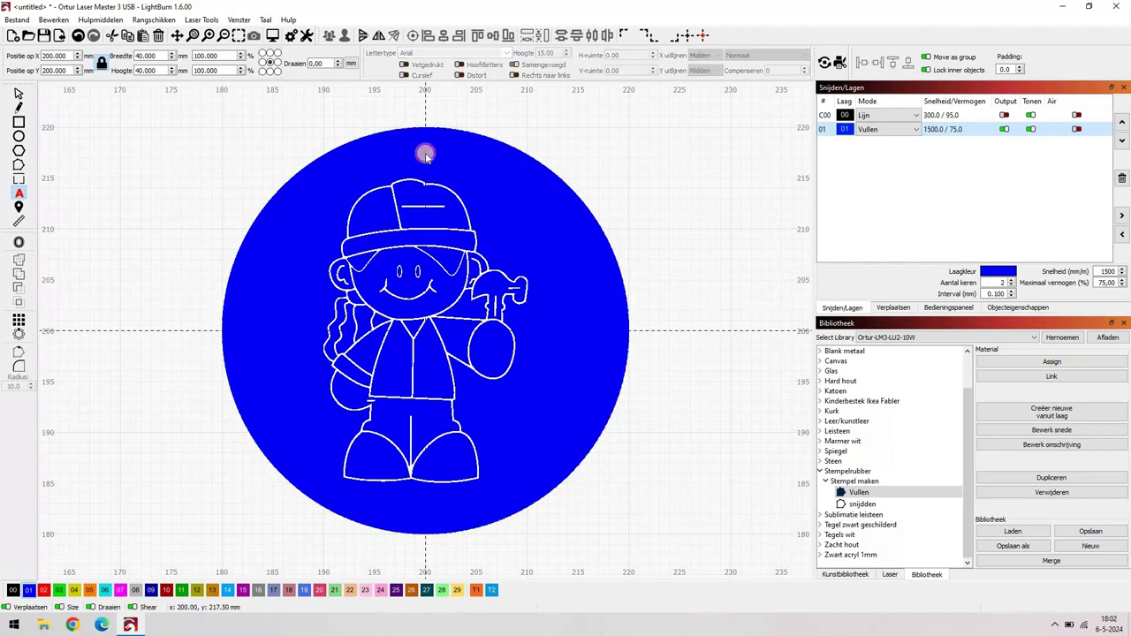
{"action": "left_click", "coordinate": [514, 64]}
{"action": "left_click_drag", "start_coordinate": [568, 56], "coordinate": [569, 58]}
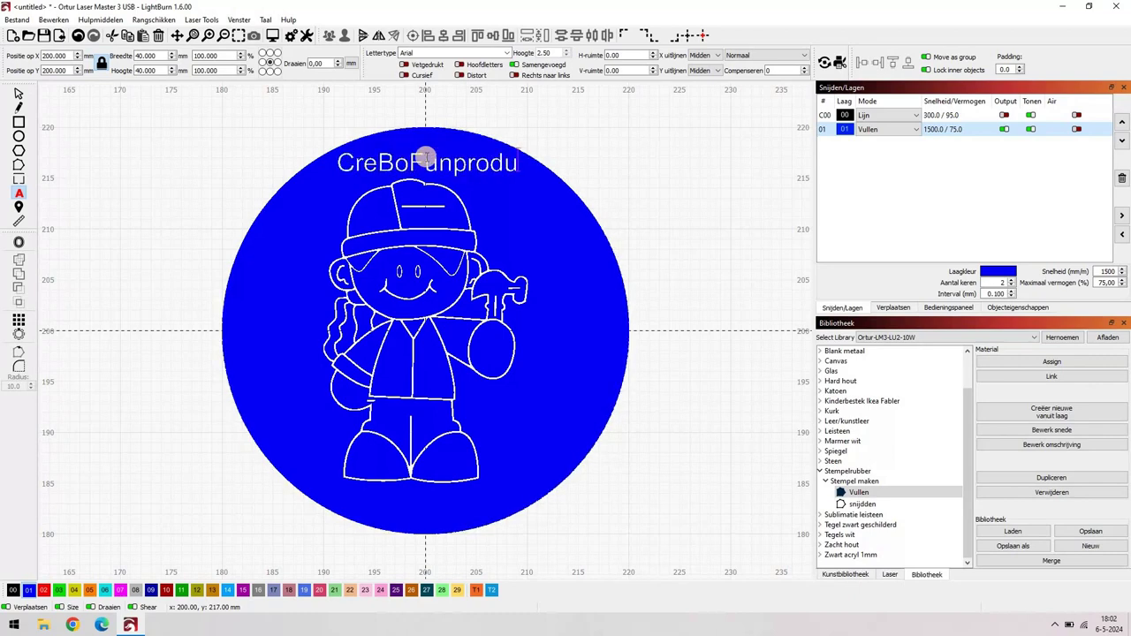
{"action": "type", "text": "cta"}
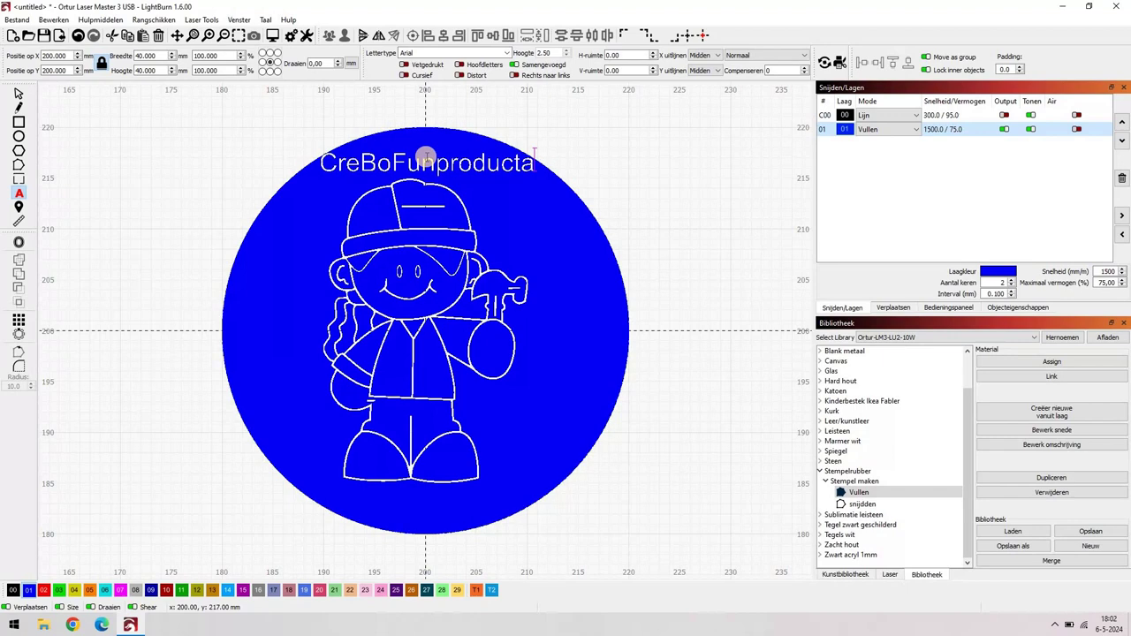
{"action": "key", "text": "BackSpace"}
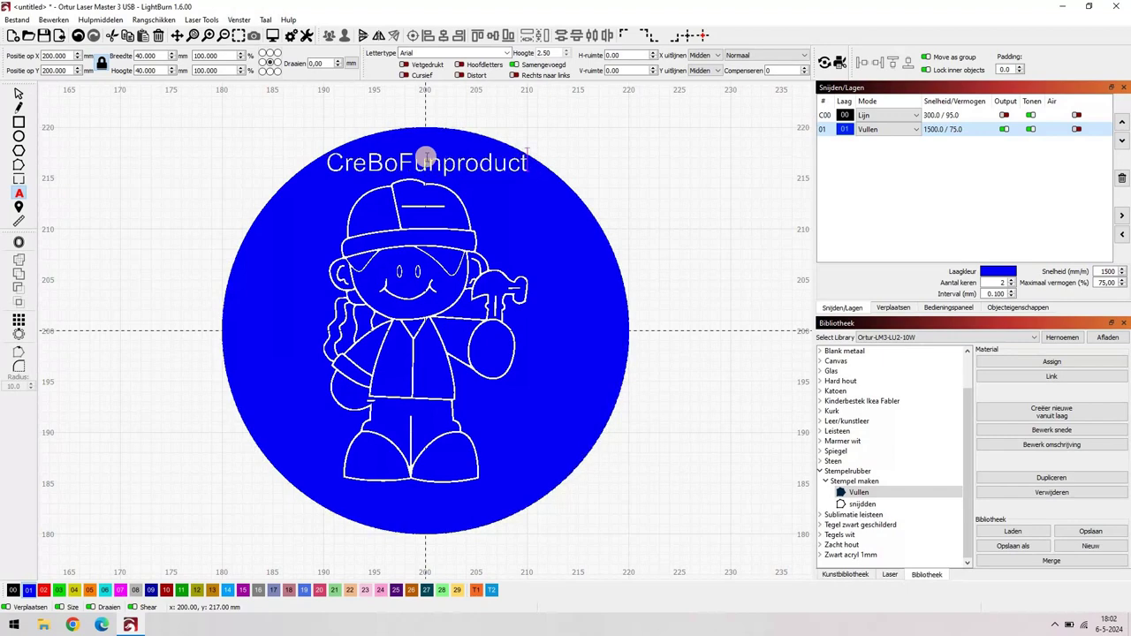
{"action": "type", "text": "s"}
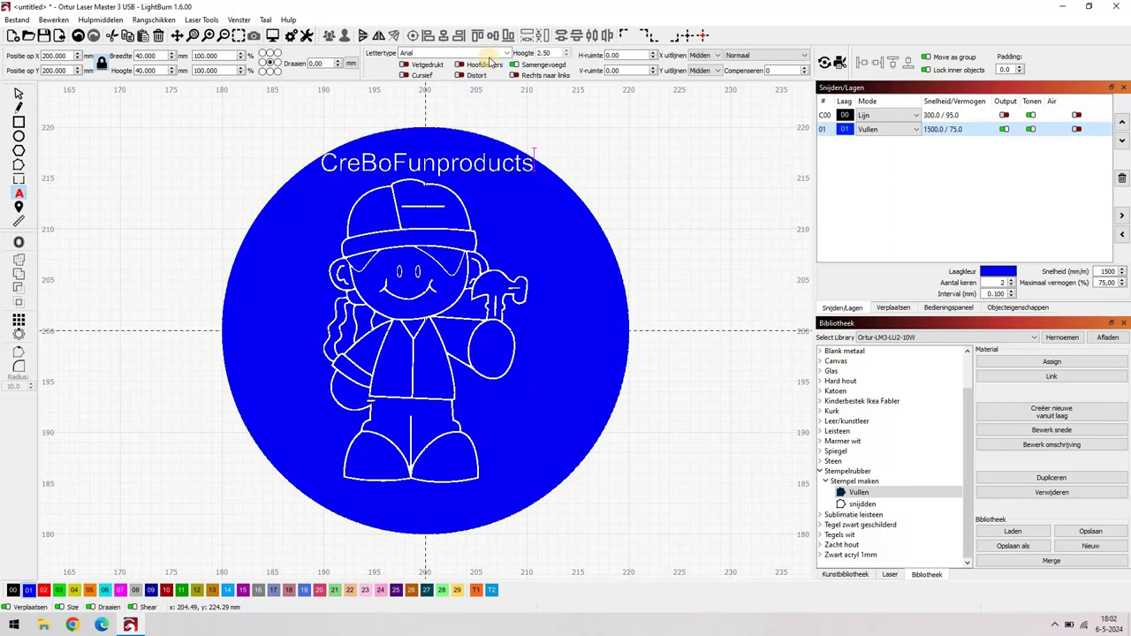
Step: Change the font of the "CreBoFunproducts" text to Bernard MT Condensed
{"action": "left_click", "coordinate": [509, 55]}
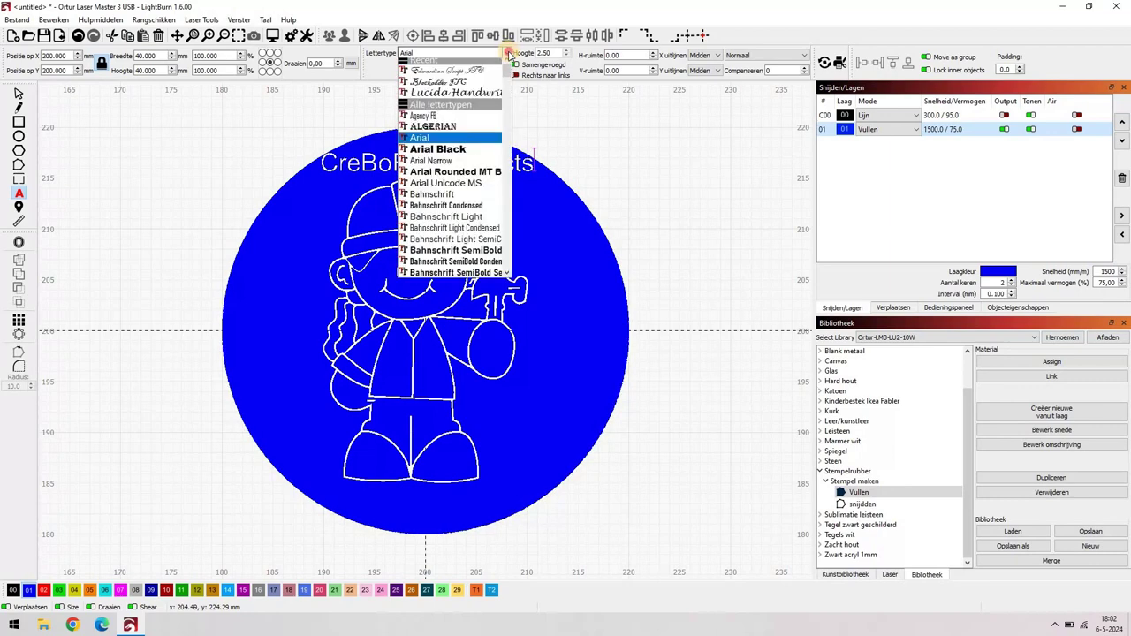
{"action": "left_click", "coordinate": [509, 55]}
{"action": "left_click", "coordinate": [509, 55]}
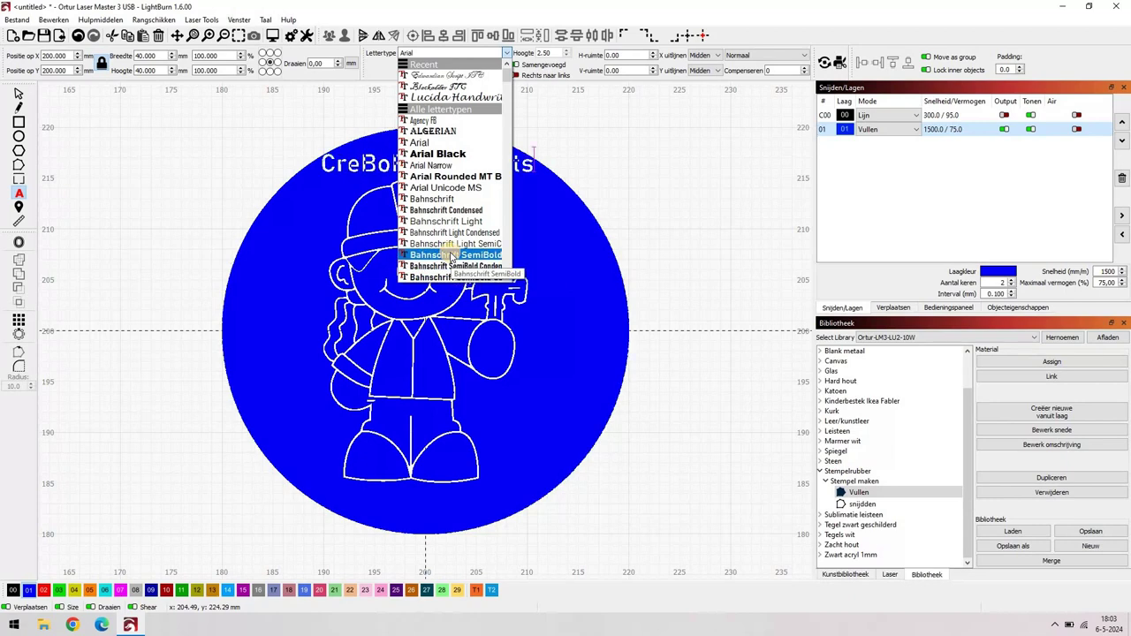
{"action": "key", "text": "Down"}
{"action": "key", "text": "Down"}
{"action": "key", "text": "Down"}
{"action": "key", "text": "Down"}
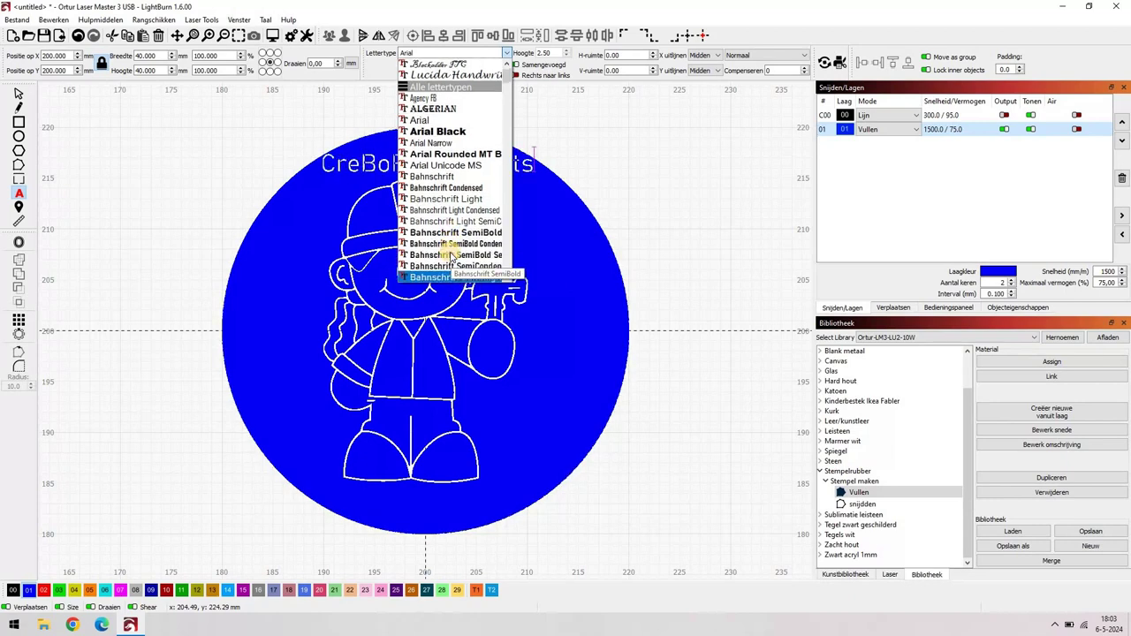
{"action": "key", "text": "Down"}
{"action": "key", "text": "Down"}
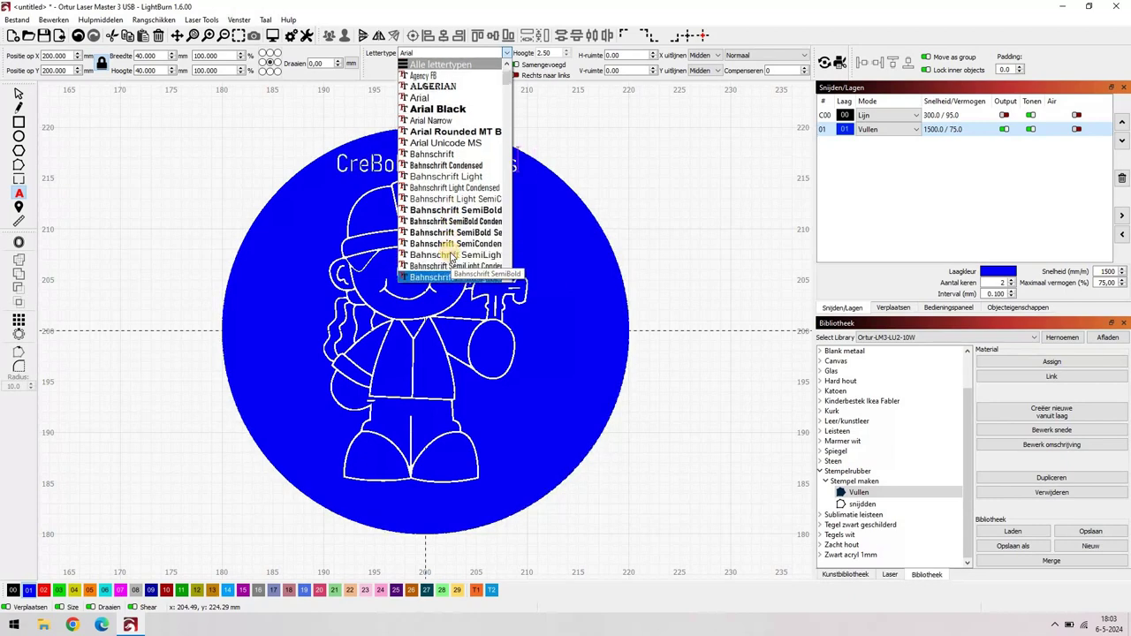
{"action": "key", "text": "Down"}
{"action": "key", "text": "Down"}
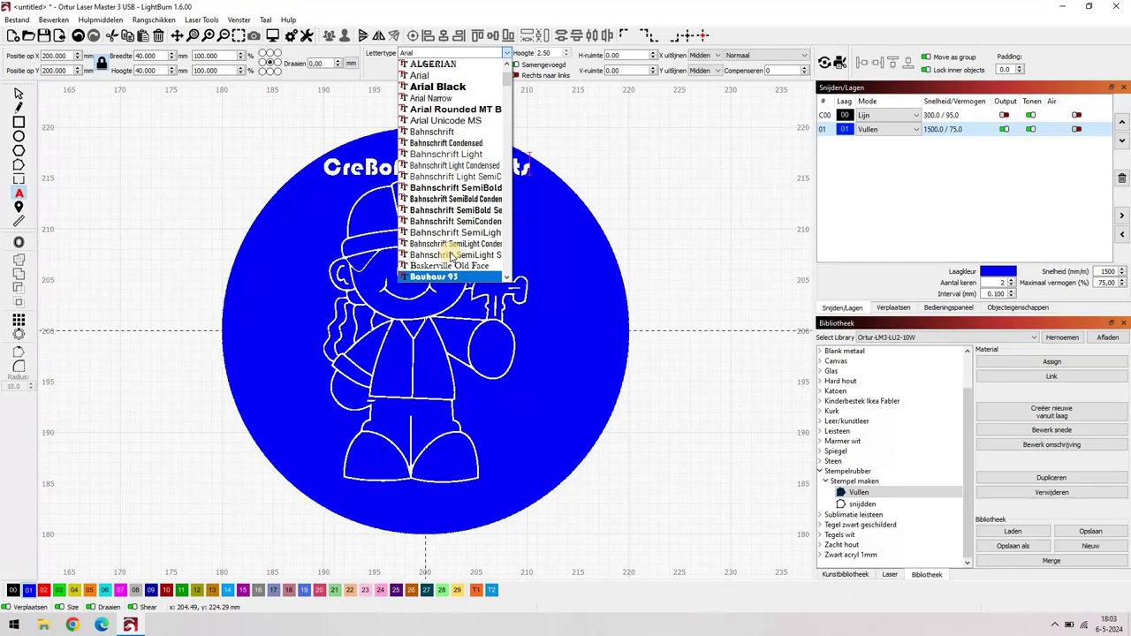
{"action": "key", "text": "Down"}
{"action": "key", "text": "Down"}
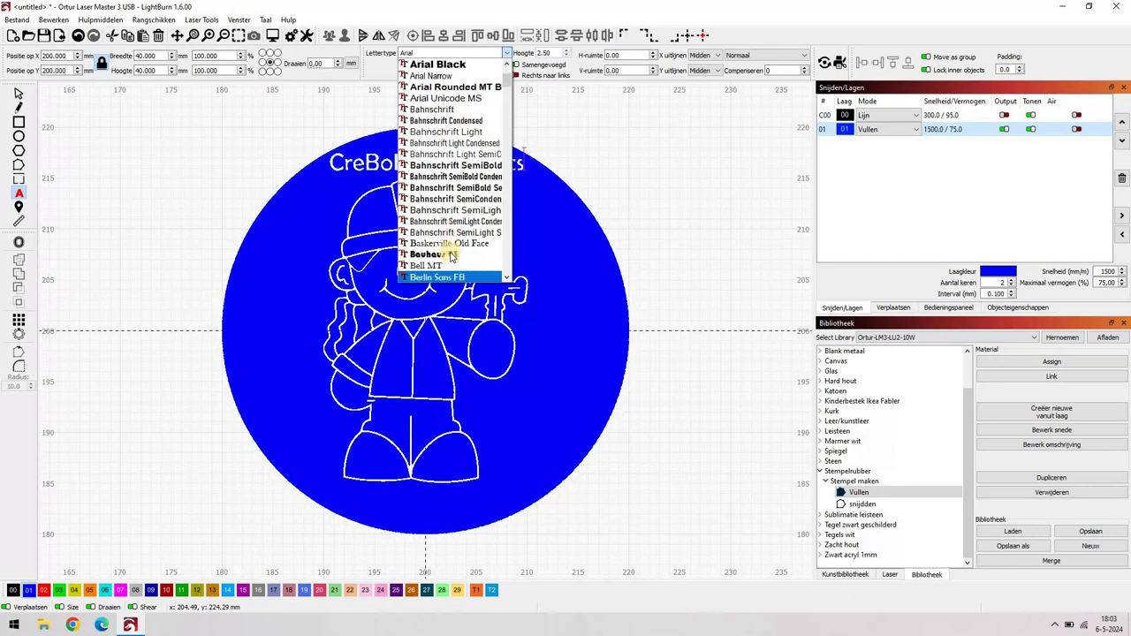
{"action": "key", "text": "Down"}
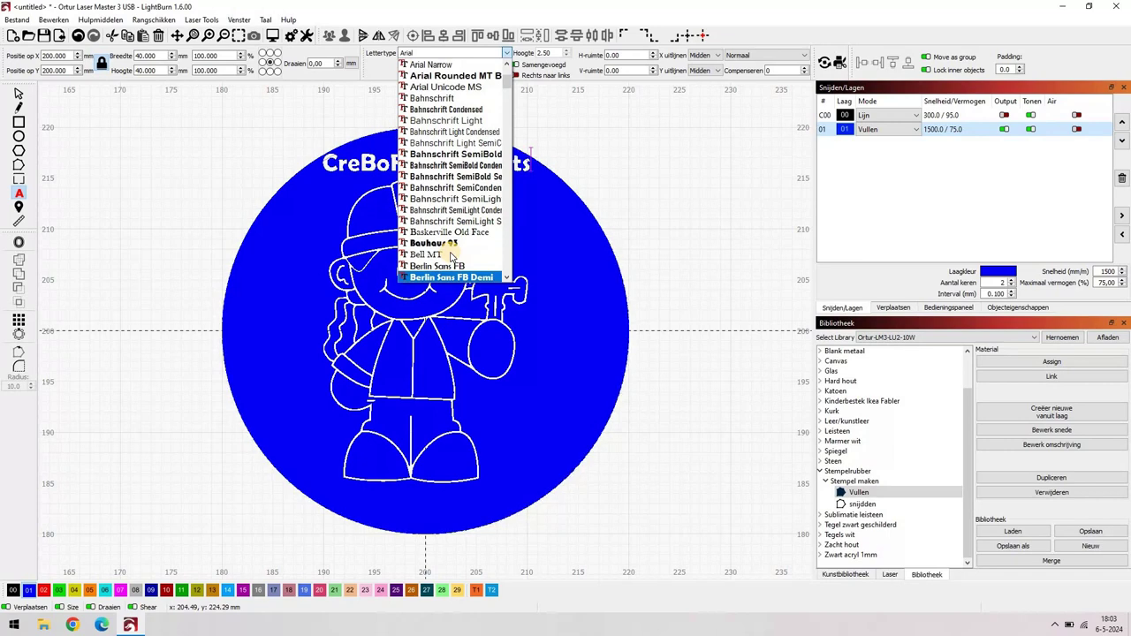
{"action": "key", "text": "Down"}
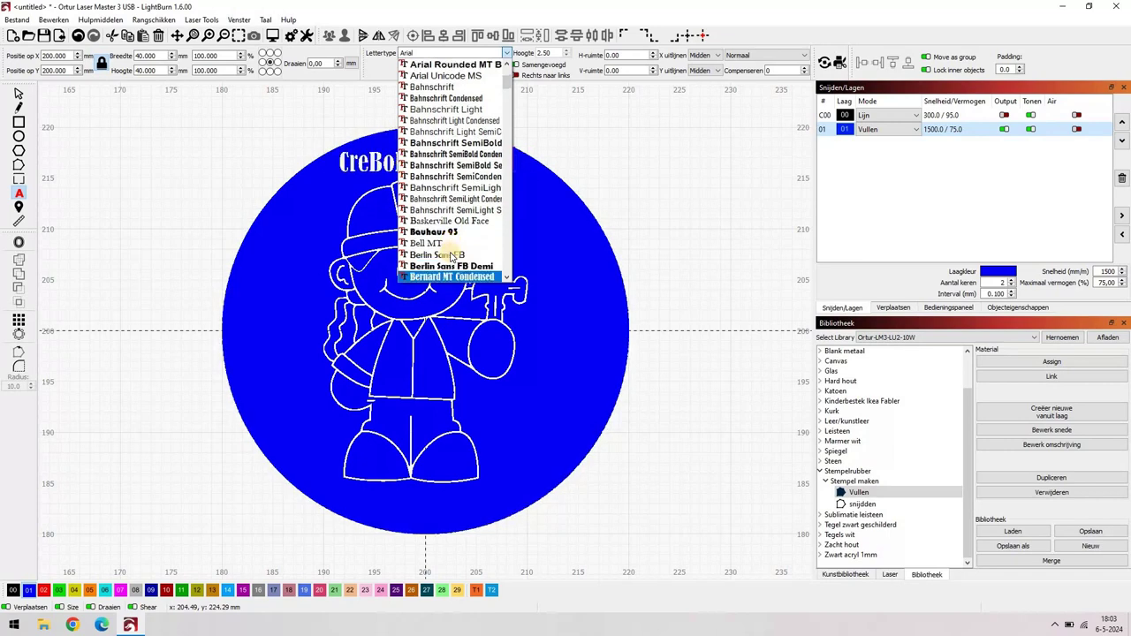
{"action": "key", "text": "Return"}
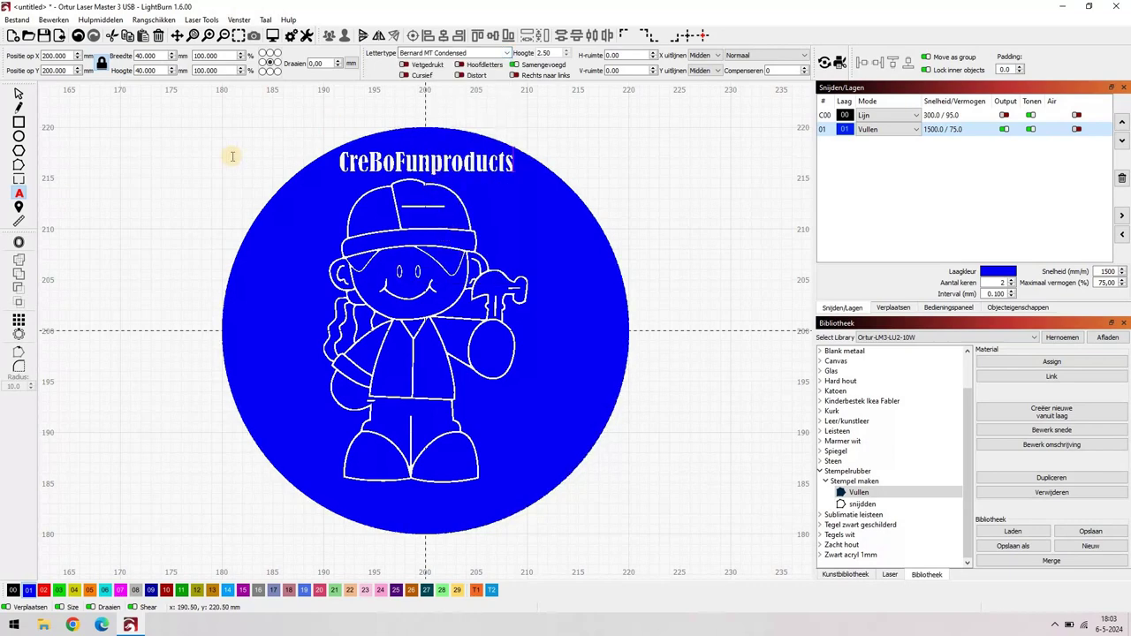
Step: Bend the "CreBoFunproducts" text into an arch about 4.7 mm high and place it above the figure's cap, inside the circle
{"action": "left_click", "coordinate": [18, 95]}
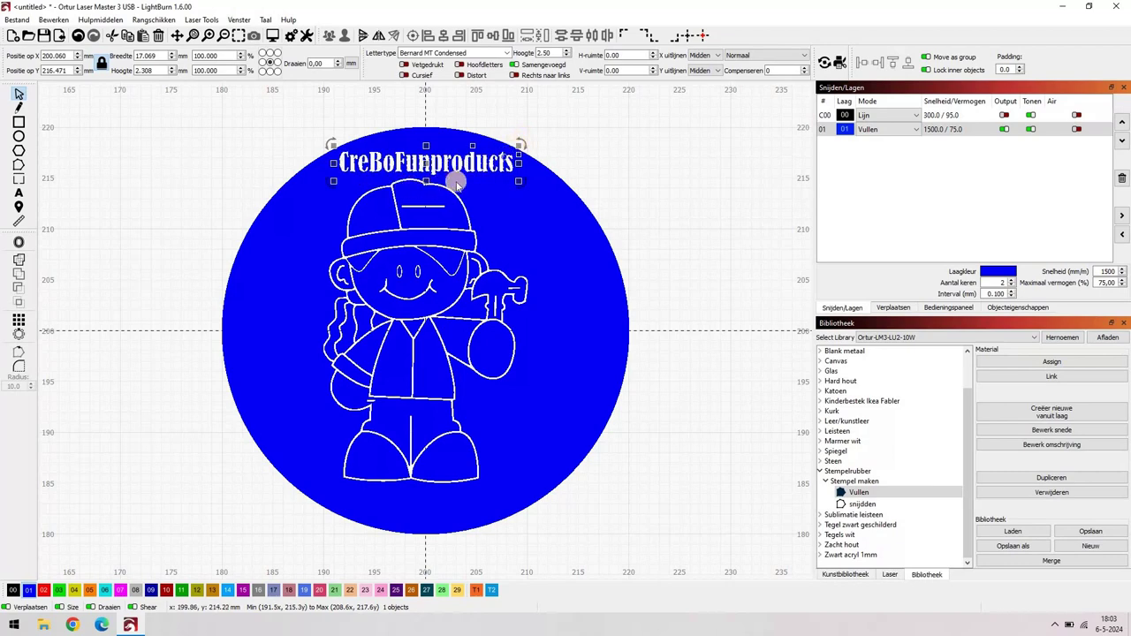
{"action": "left_click_drag", "start_coordinate": [425, 162], "coordinate": [613, 147]}
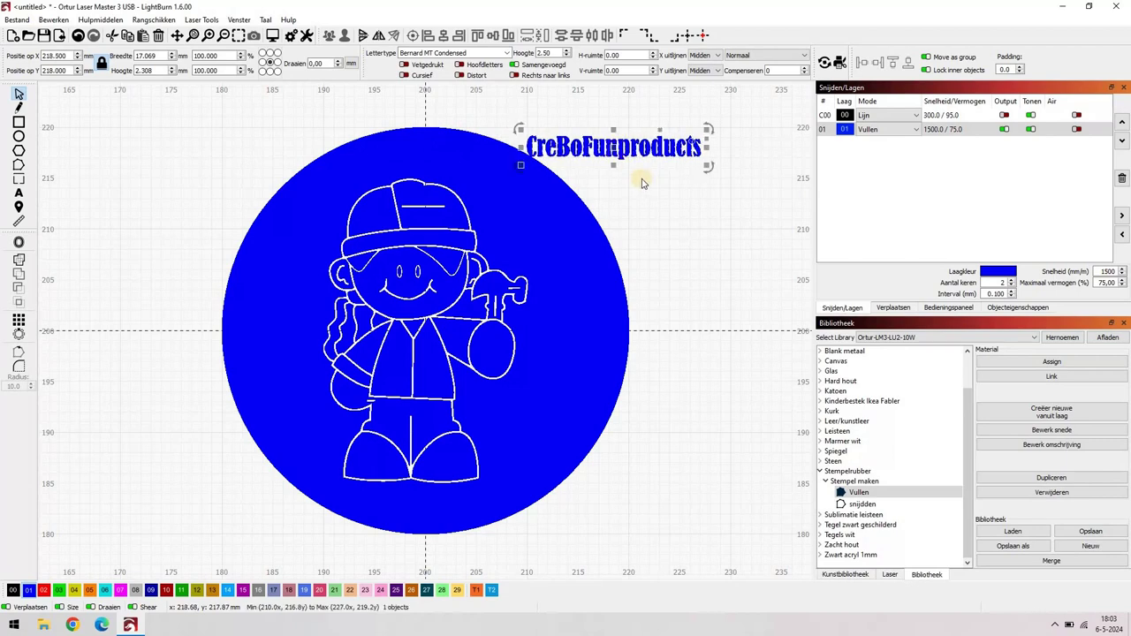
{"action": "left_click", "coordinate": [691, 144]}
{"action": "left_click_drag", "start_coordinate": [692, 144], "coordinate": [693, 177]}
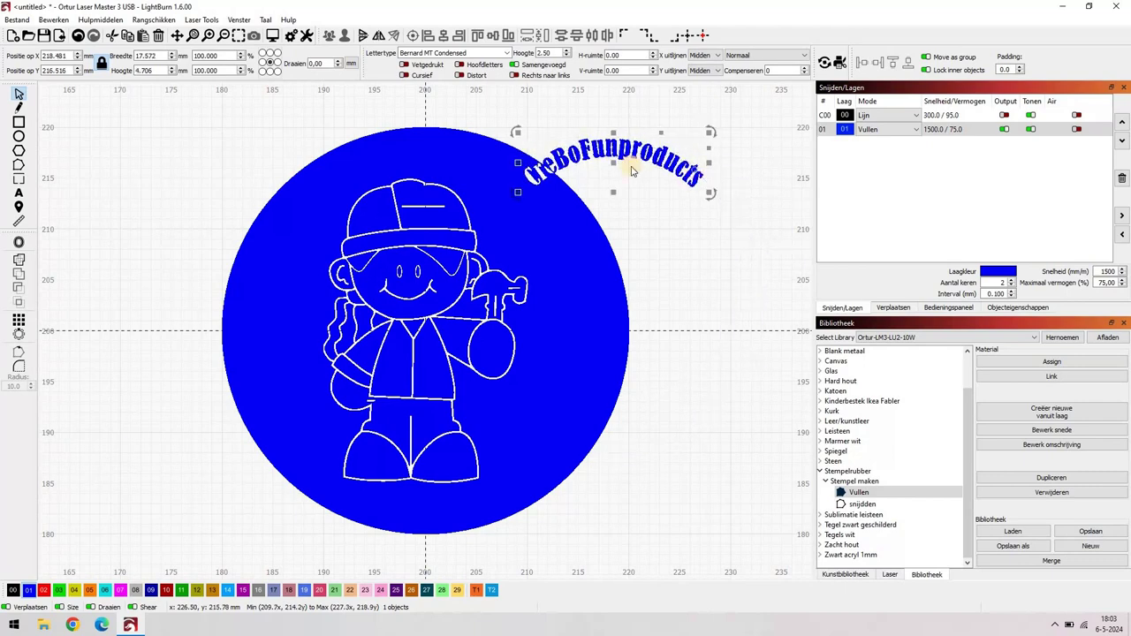
{"action": "left_click_drag", "start_coordinate": [613, 164], "coordinate": [479, 156]}
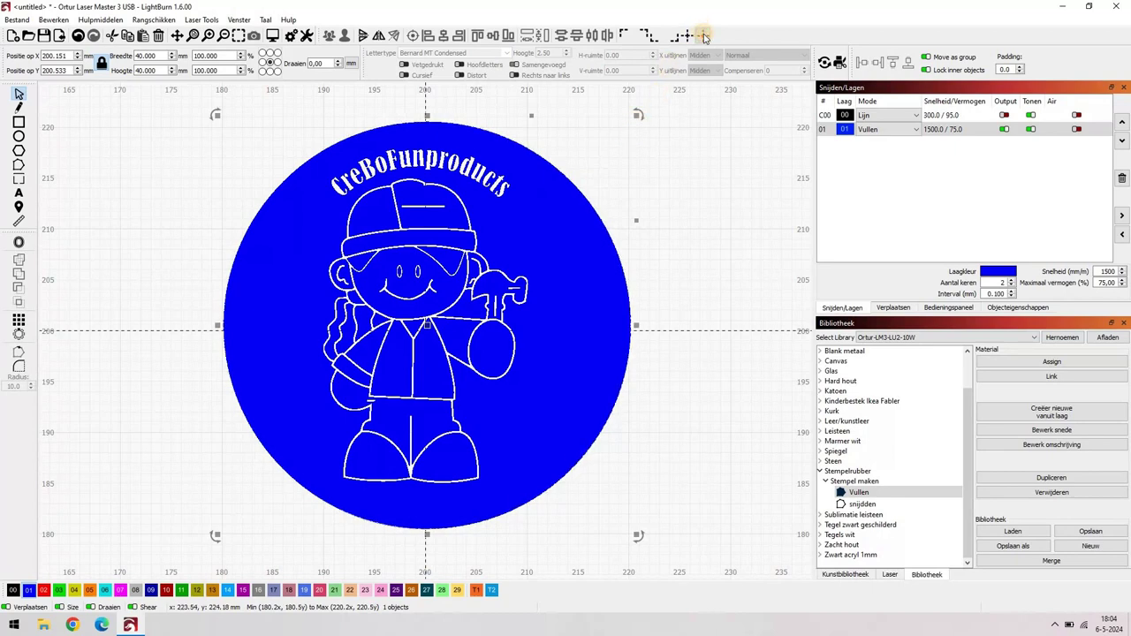
{"action": "key", "text": "ctrl+z"}
Step: Flatten the arch of the "CreBoFunproducts" text to about 4.4 mm high and place it at X 199.5, Y 215.5 mm
{"action": "left_click", "coordinate": [432, 157]}
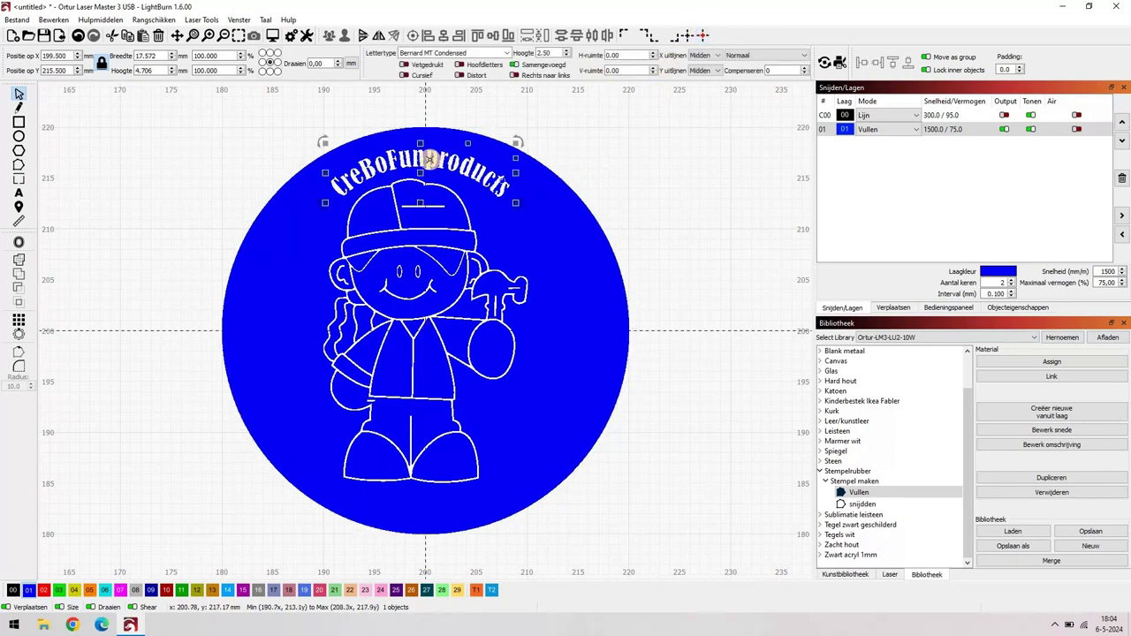
{"action": "left_click_drag", "start_coordinate": [436, 175], "coordinate": [541, 157]}
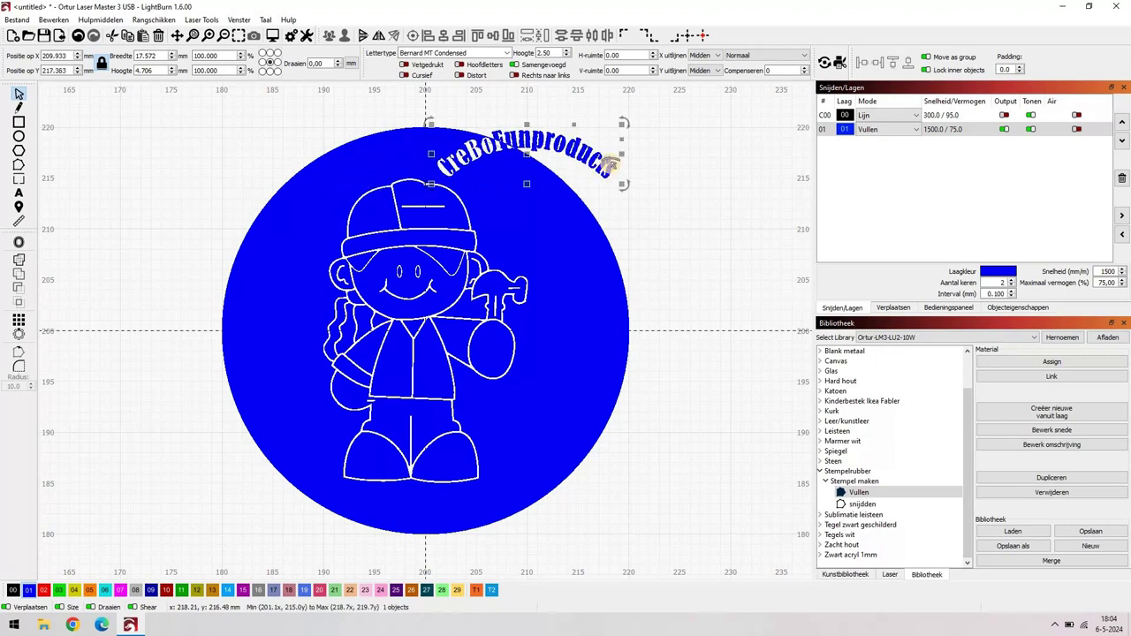
{"action": "left_click_drag", "start_coordinate": [610, 165], "coordinate": [419, 176]}
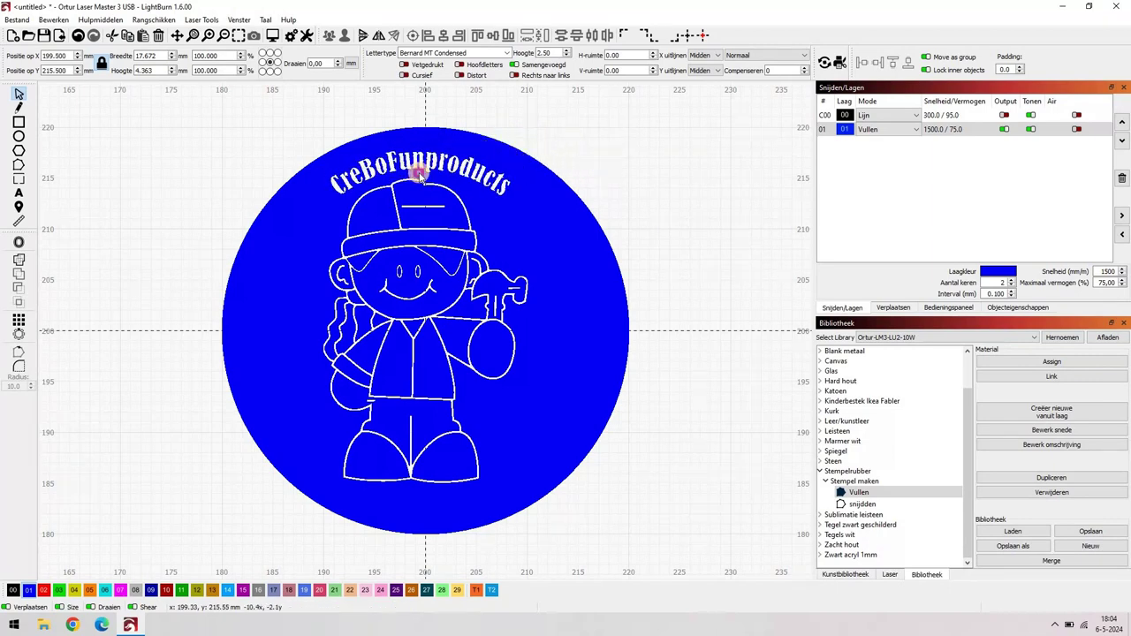
{"action": "left_click_drag", "start_coordinate": [419, 175], "coordinate": [421, 176]}
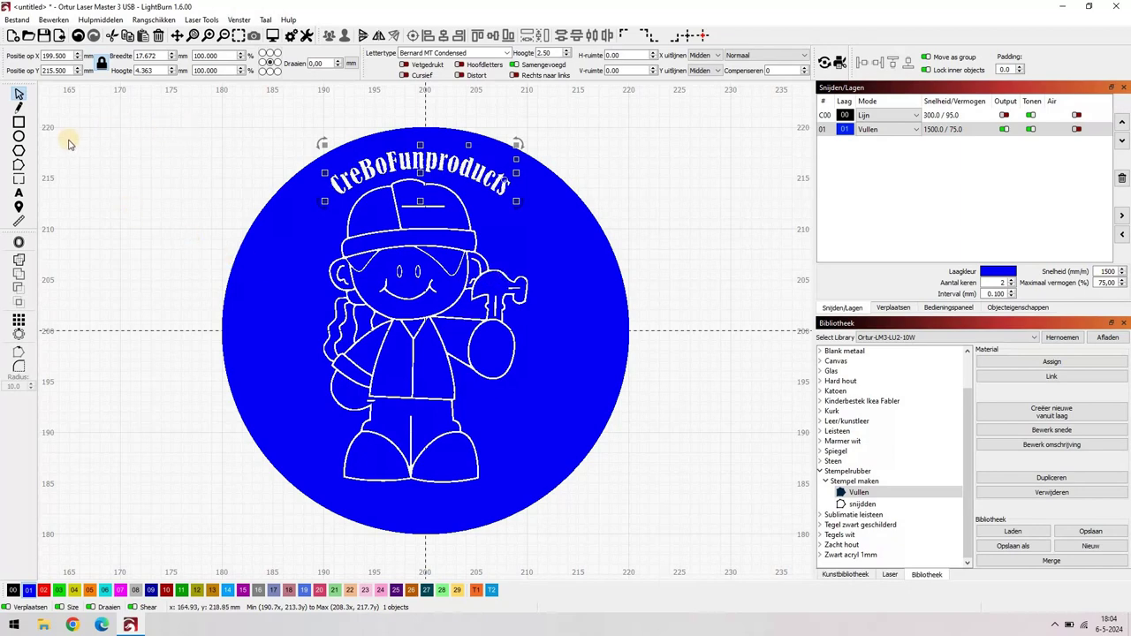
Step: Add the text "Betaald" in 2.50 mm high Bernard MT Condensed below the figure's shoes, inside the circle
{"action": "left_click", "coordinate": [19, 196]}
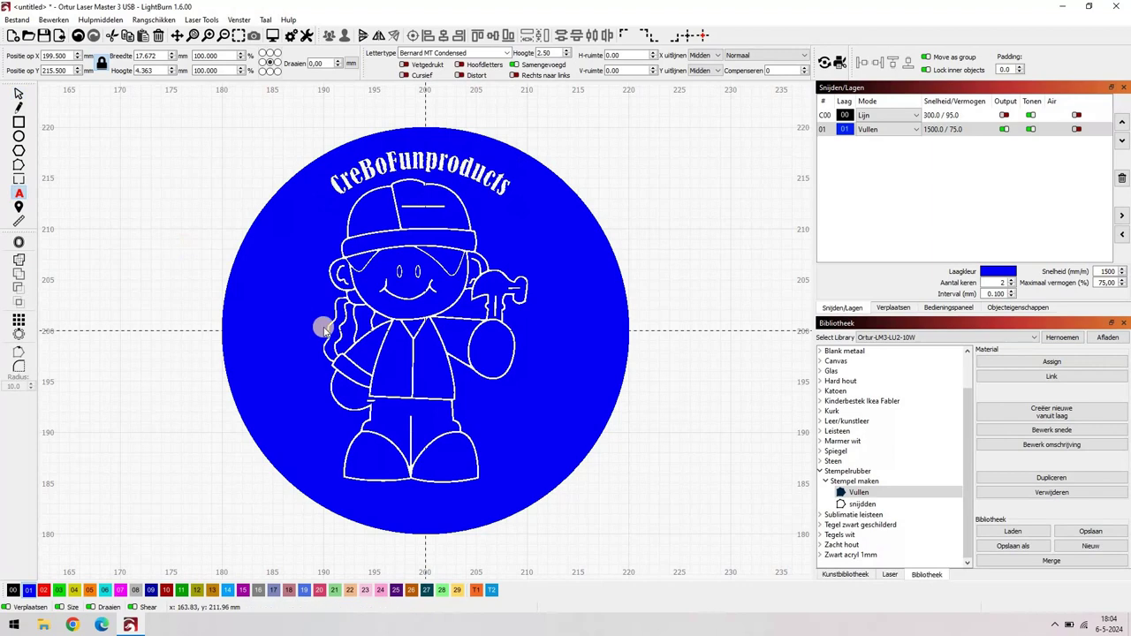
{"action": "left_click", "coordinate": [424, 505]}
{"action": "type", "text": "Bernald"}
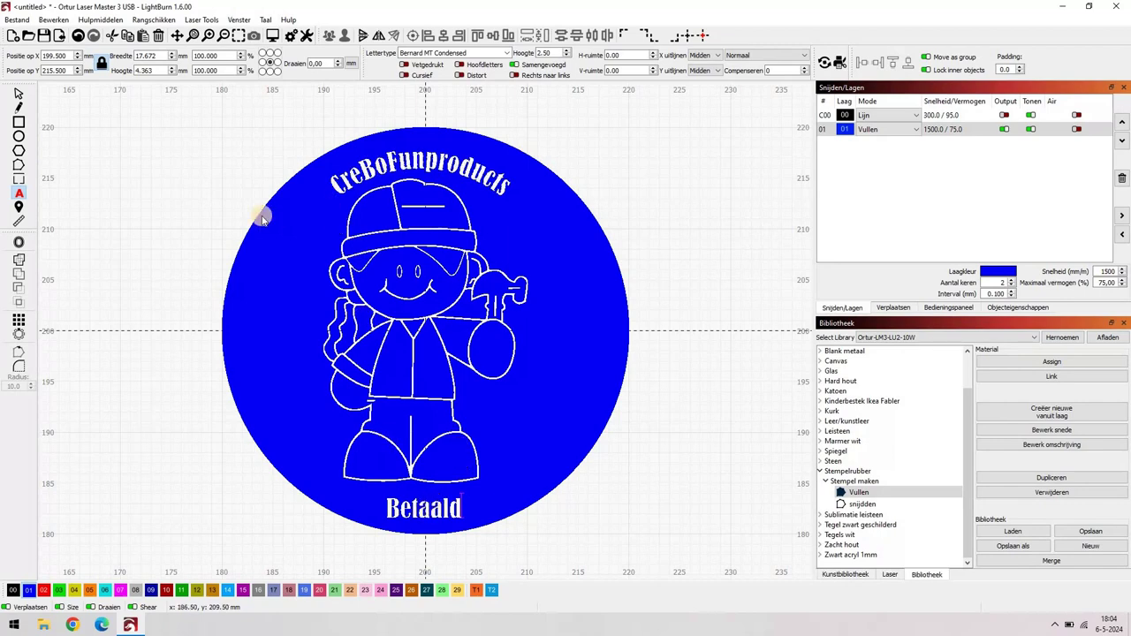
Step: Bend the "Betaald" text into a slight arch and shift it to about X 199.8, Y 182.7 mm
{"action": "left_click", "coordinate": [20, 94]}
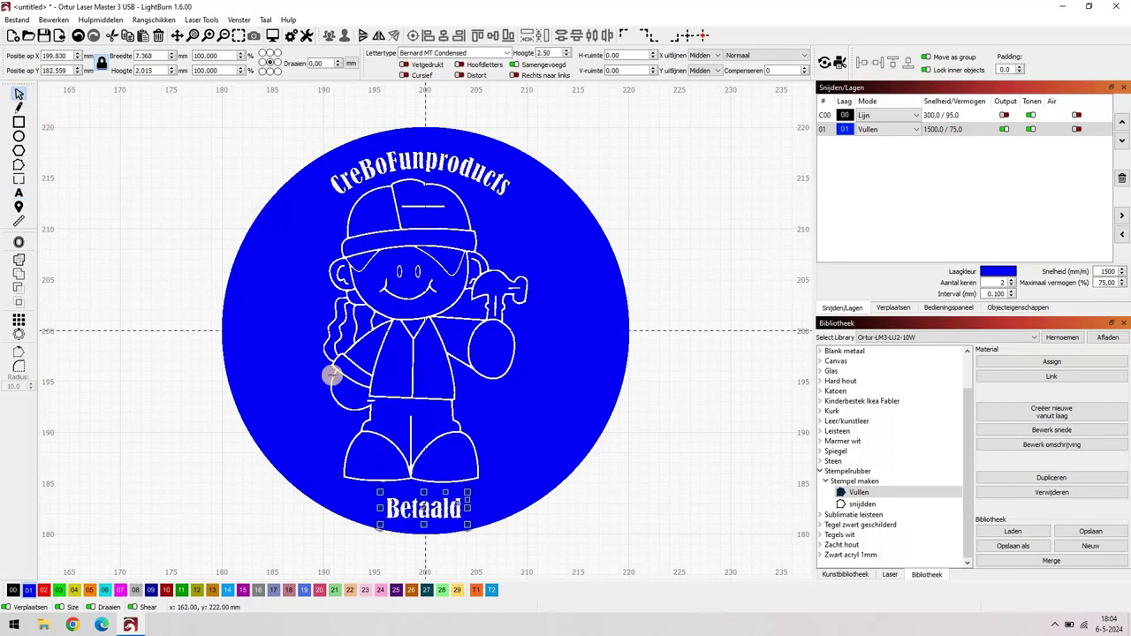
{"action": "left_click", "coordinate": [447, 482]}
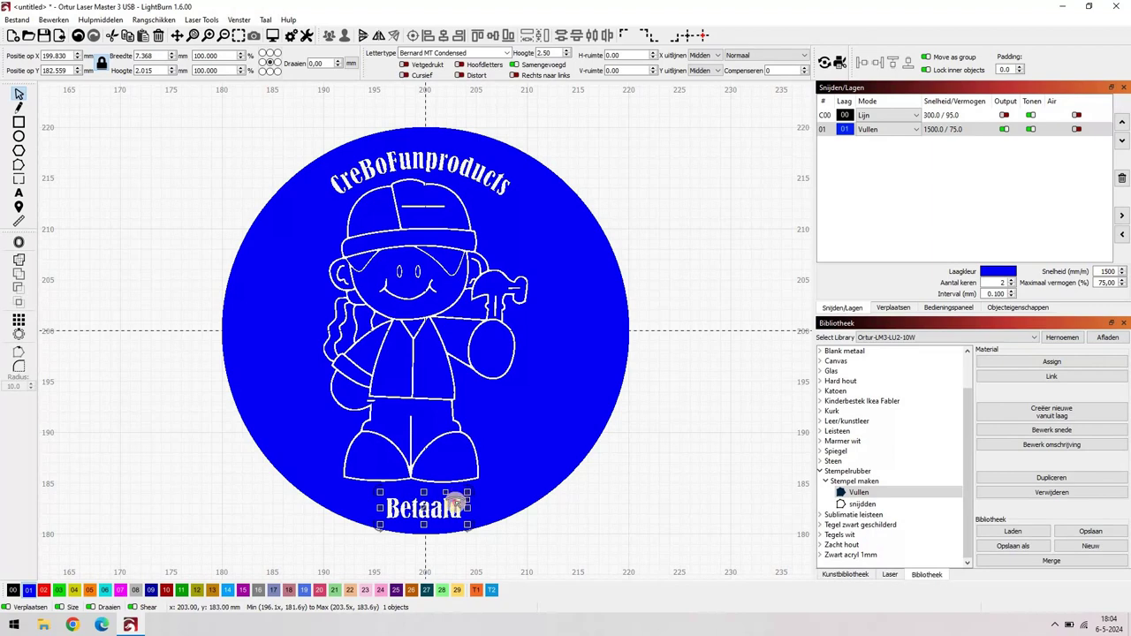
{"action": "left_click_drag", "start_coordinate": [453, 502], "coordinate": [455, 500]}
{"action": "left_click", "coordinate": [430, 510]}
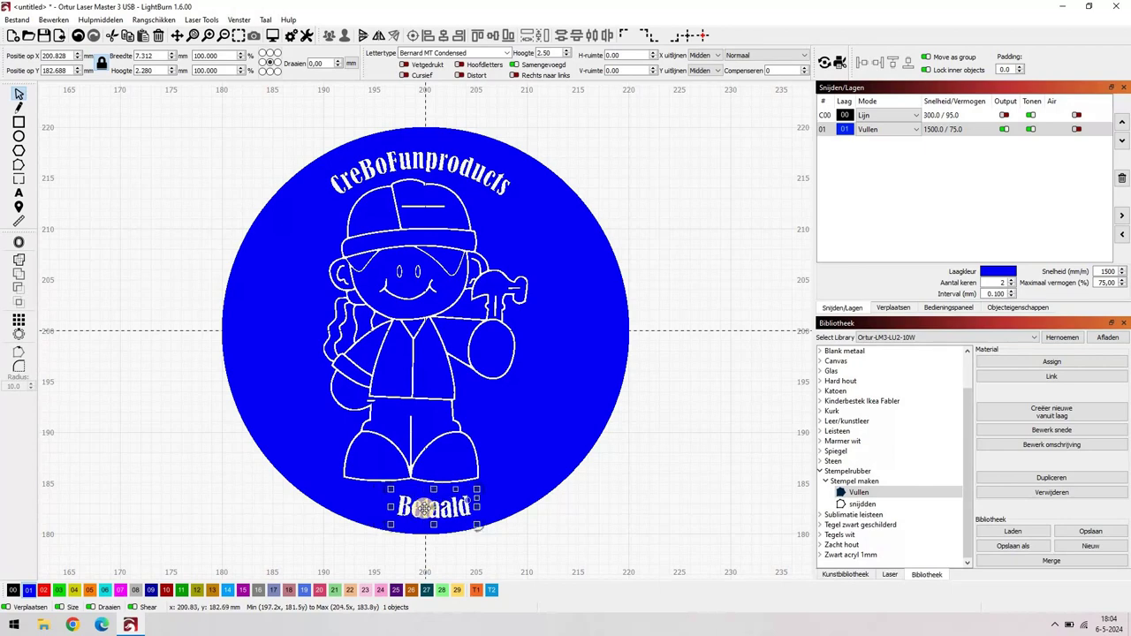
{"action": "key", "text": "Right"}
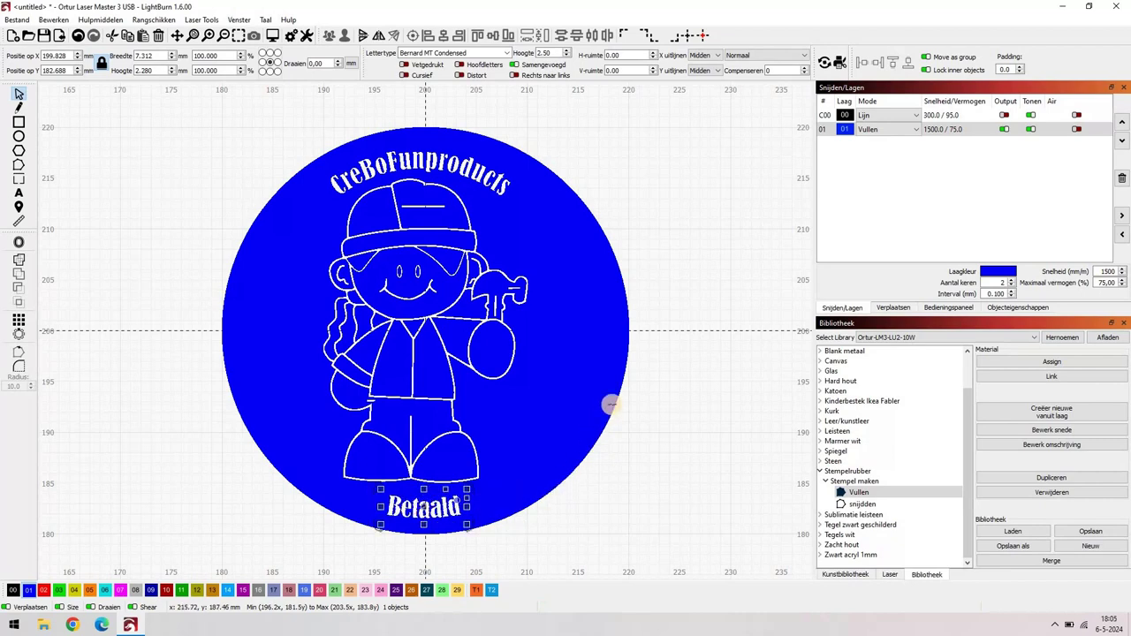
{"action": "key", "text": "Left"}
Step: Offset the outer circle inward by 0.3 mm with round corners, and repeat the same offset once more
{"action": "left_click", "coordinate": [560, 402]}
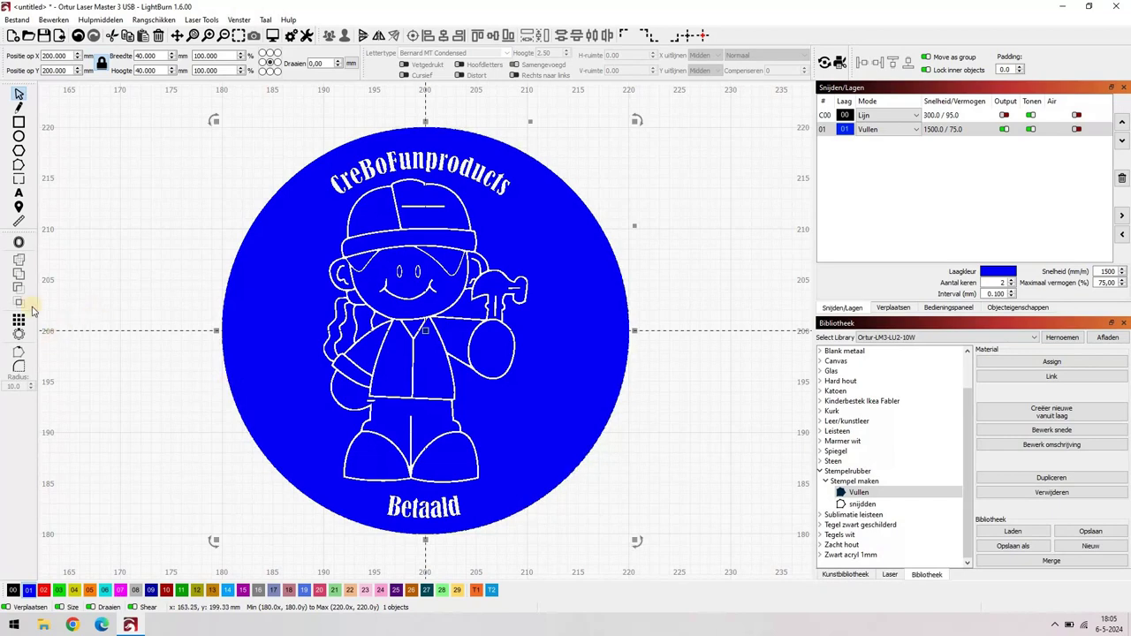
{"action": "left_click", "coordinate": [19, 242]}
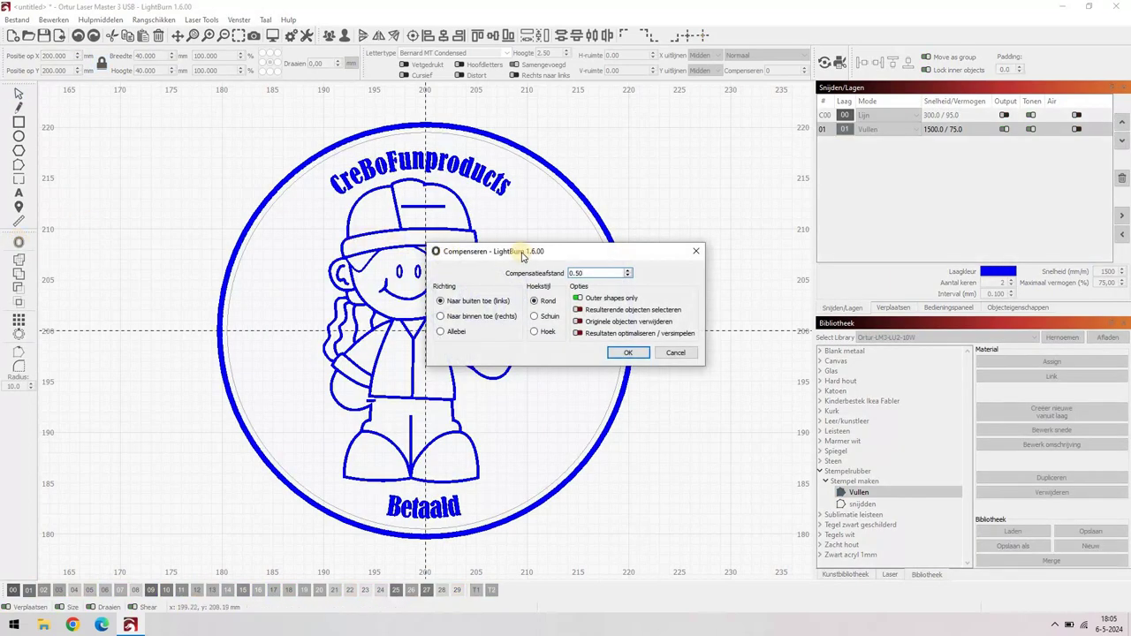
{"action": "key", "text": "BackSpace"}
{"action": "type", "text": "3"}
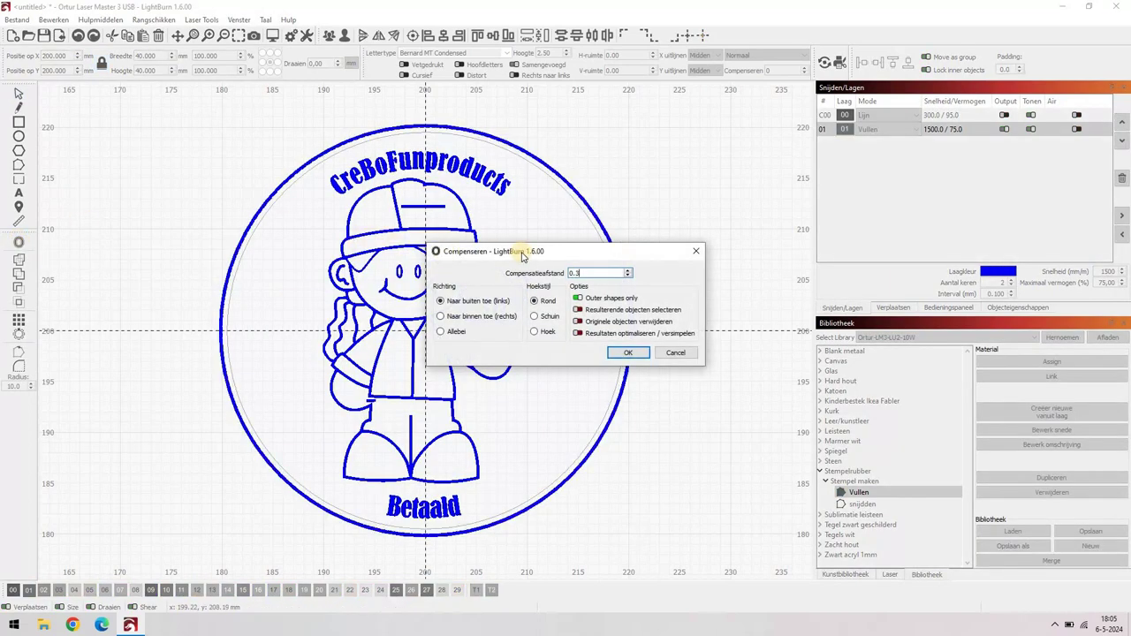
{"action": "left_click", "coordinate": [441, 318]}
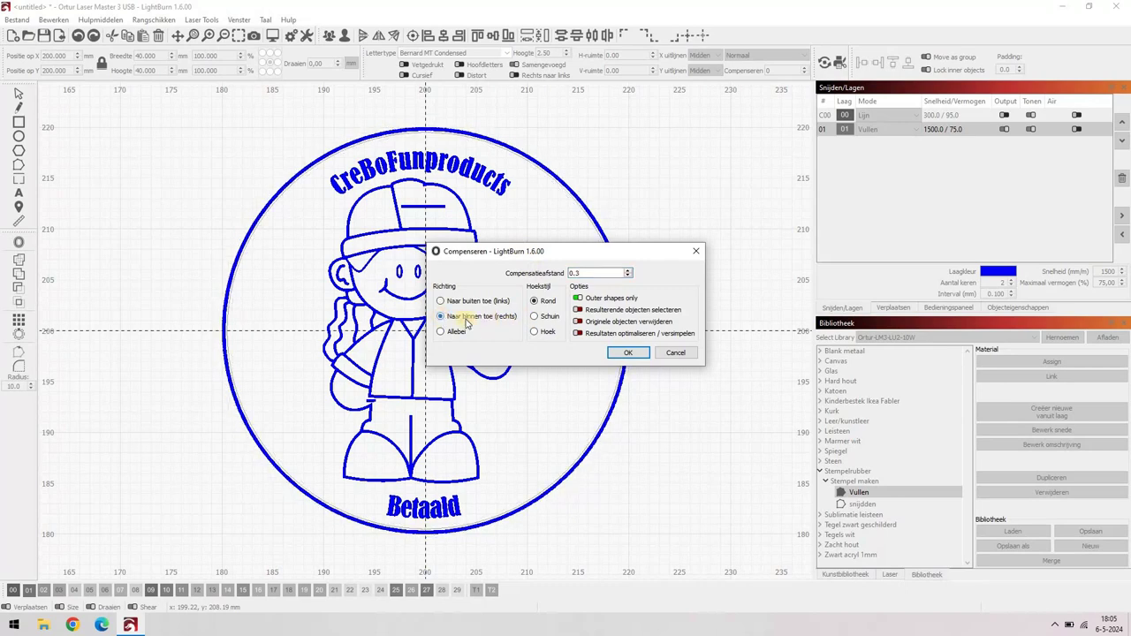
{"action": "left_click", "coordinate": [627, 354]}
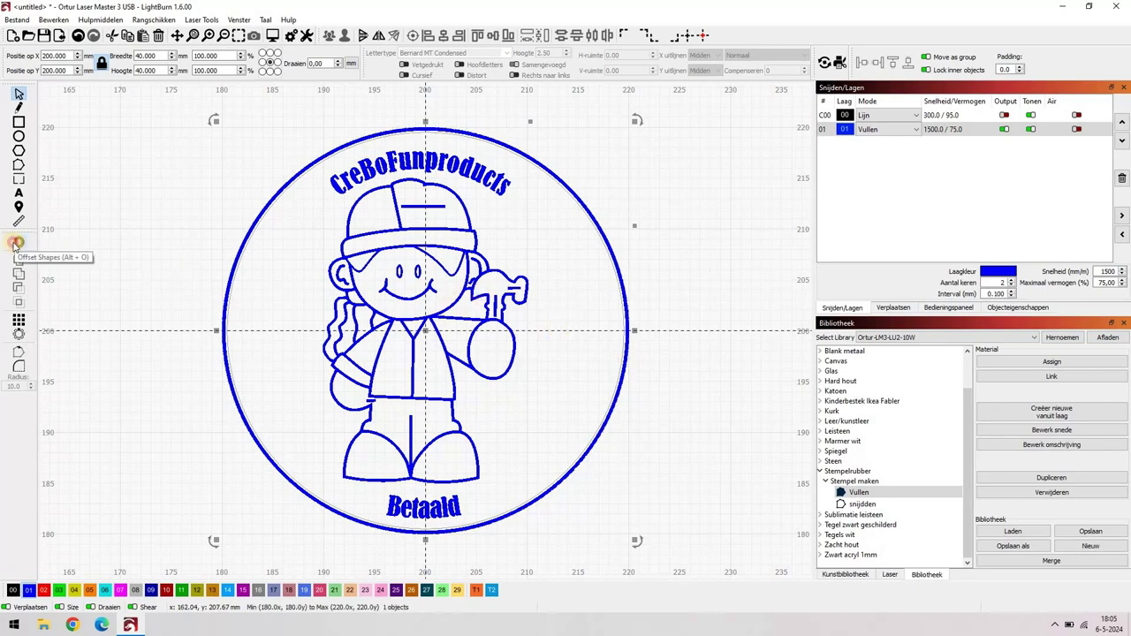
{"action": "left_click", "coordinate": [16, 243]}
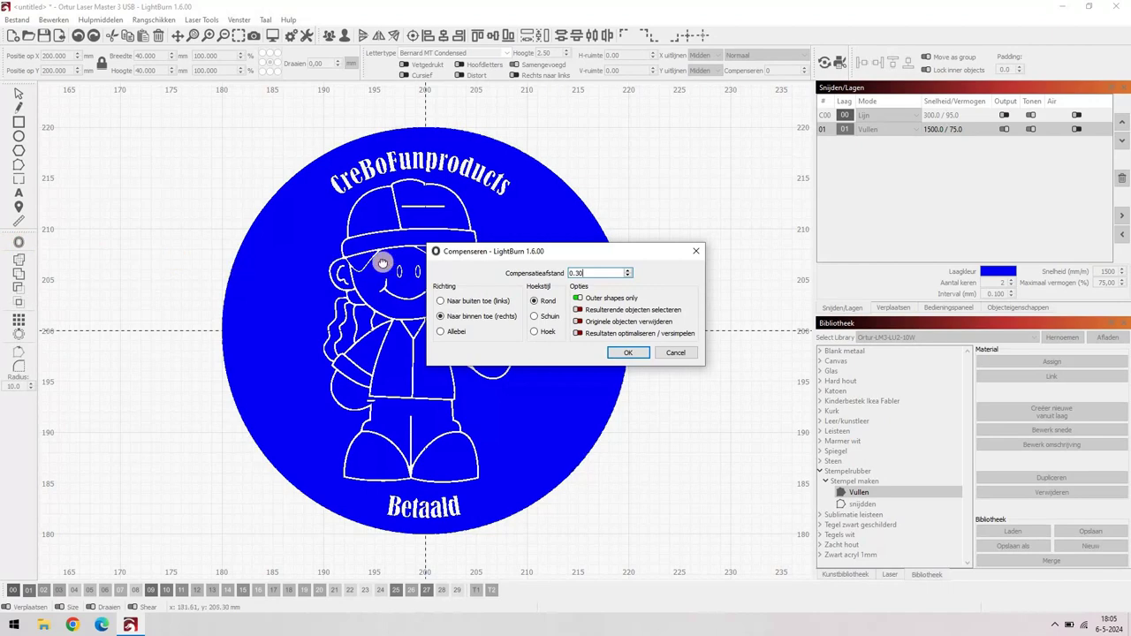
{"action": "left_click", "coordinate": [629, 353]}
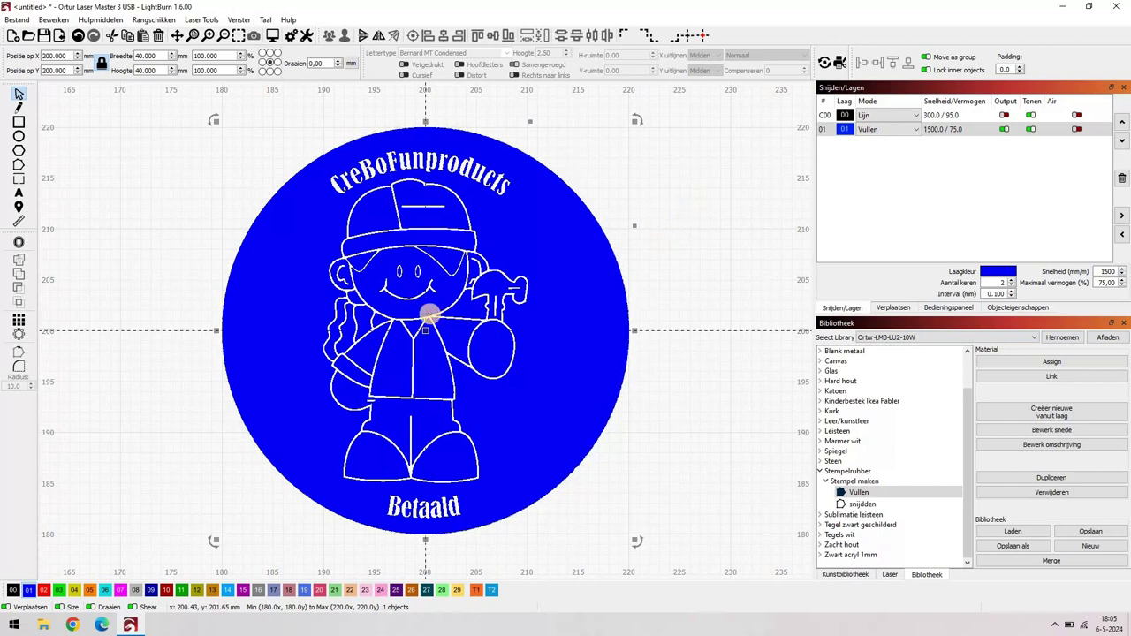
Step: Select the blue Vullen layer and inspect the kid figure's lines up close
{"action": "left_click", "coordinate": [929, 130]}
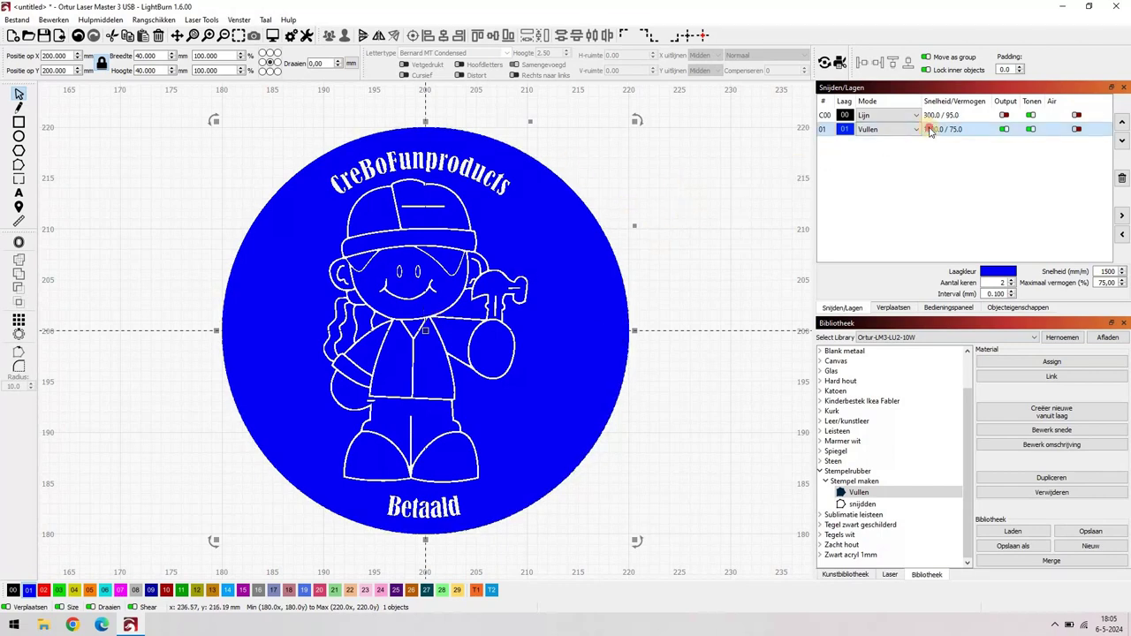
{"action": "left_click", "coordinate": [929, 130]}
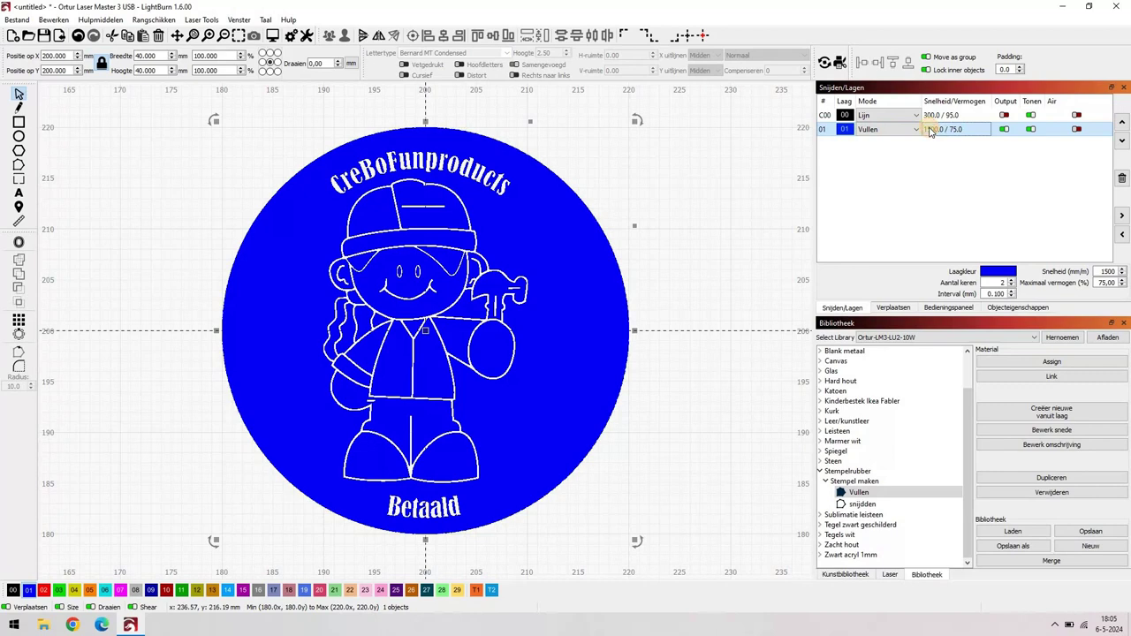
{"action": "left_click", "coordinate": [209, 36]}
{"action": "left_click", "coordinate": [208, 36]}
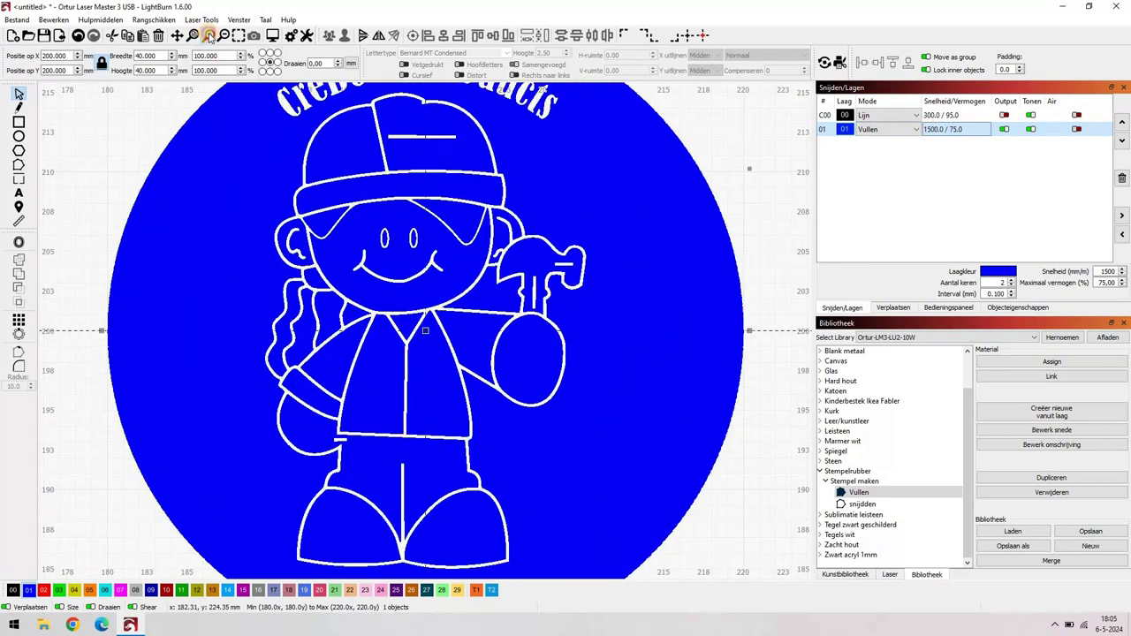
{"action": "left_click", "coordinate": [208, 36]}
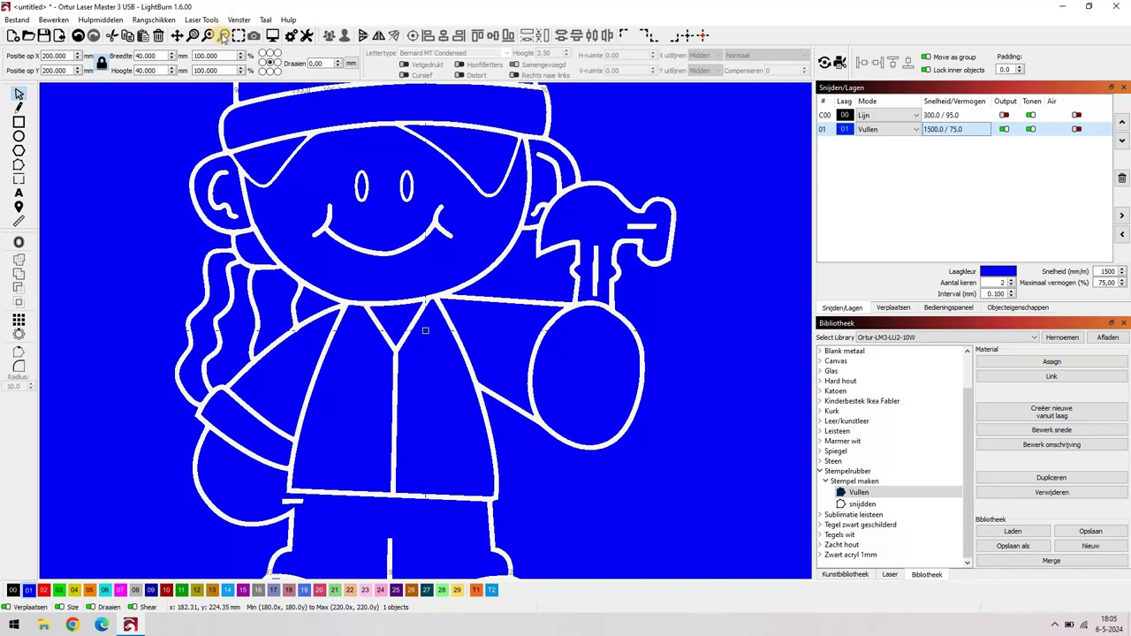
{"action": "left_click", "coordinate": [223, 35]}
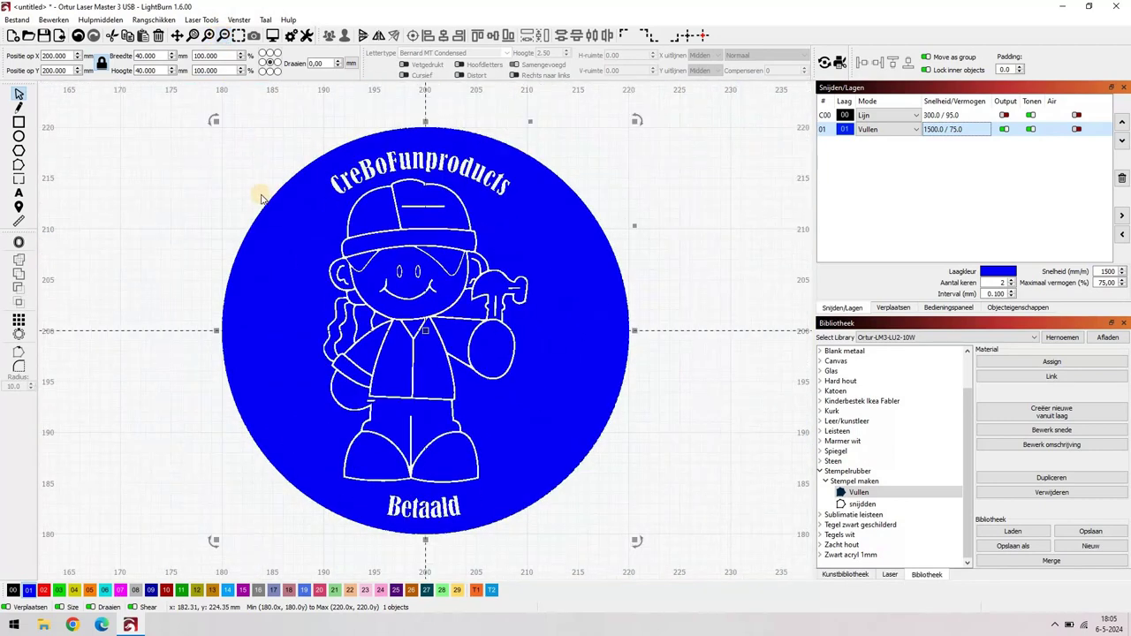
Step: Move the 40 mm circle aside to X 229, Y 192 mm and offset the 39.4 mm circle inward by 0.3 mm with round corners
{"action": "left_click_drag", "start_coordinate": [267, 213], "coordinate": [270, 220]}
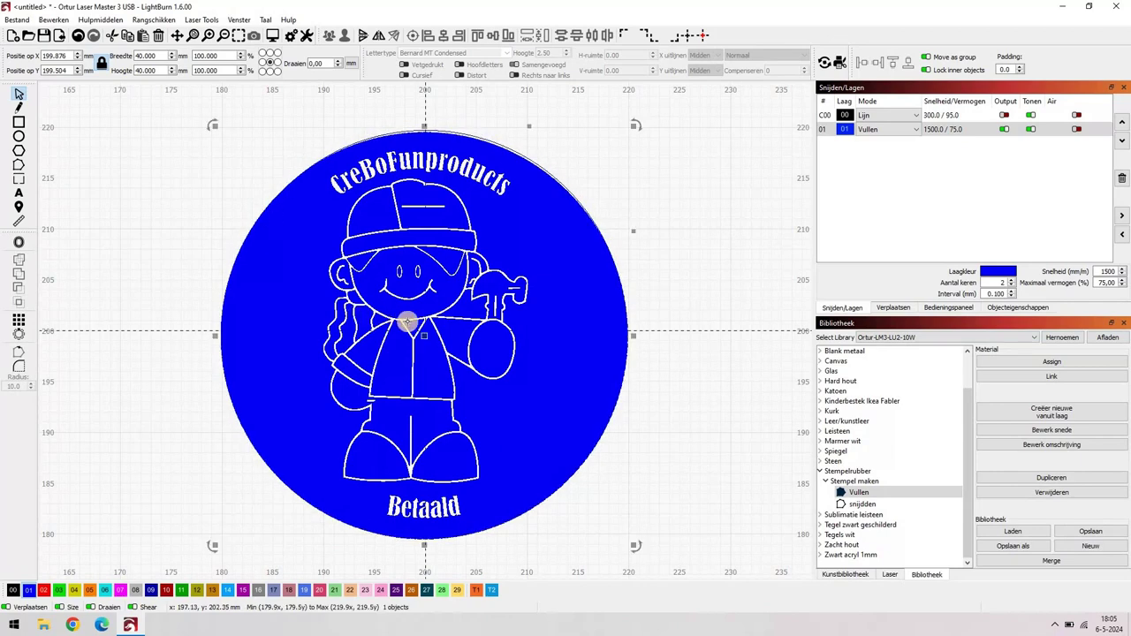
{"action": "left_click_drag", "start_coordinate": [423, 335], "coordinate": [720, 412]}
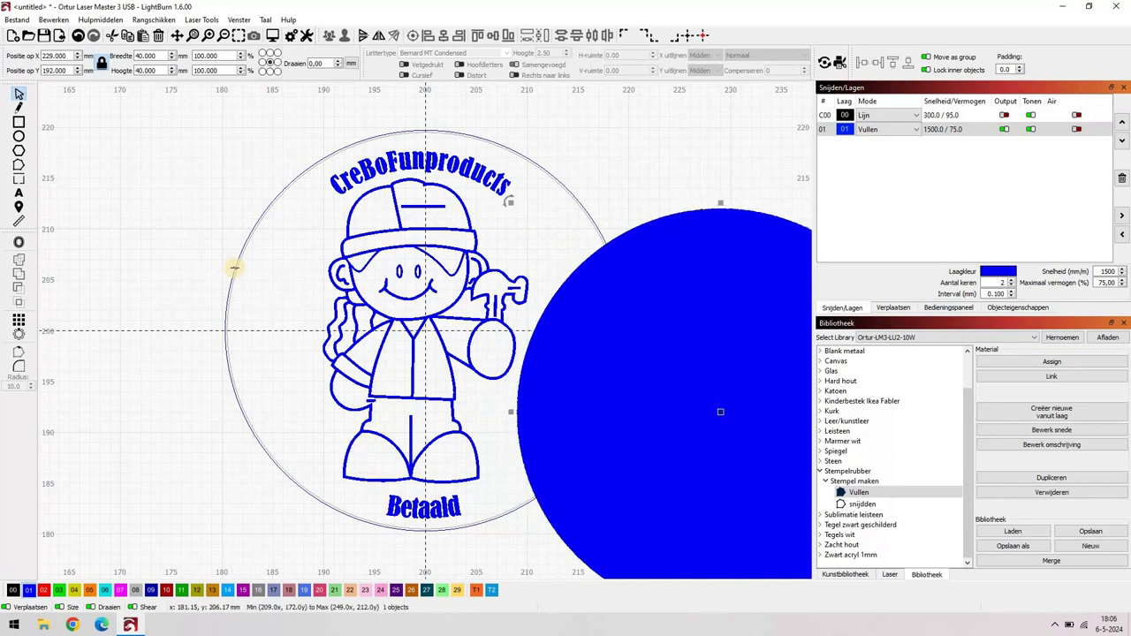
{"action": "left_click", "coordinate": [235, 267]}
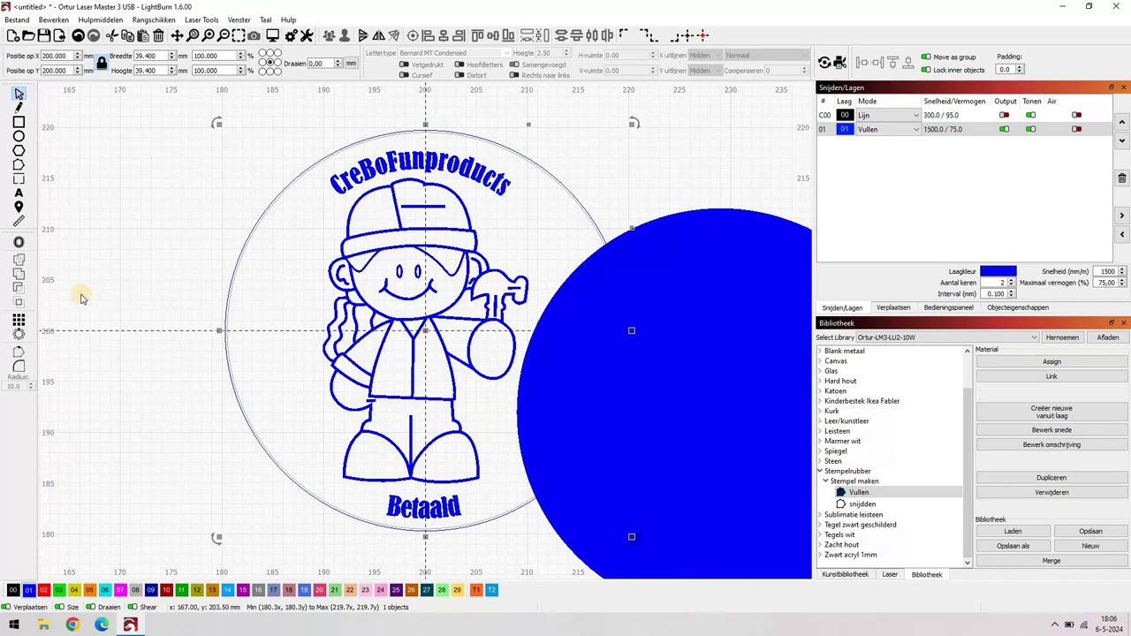
{"action": "left_click", "coordinate": [19, 242]}
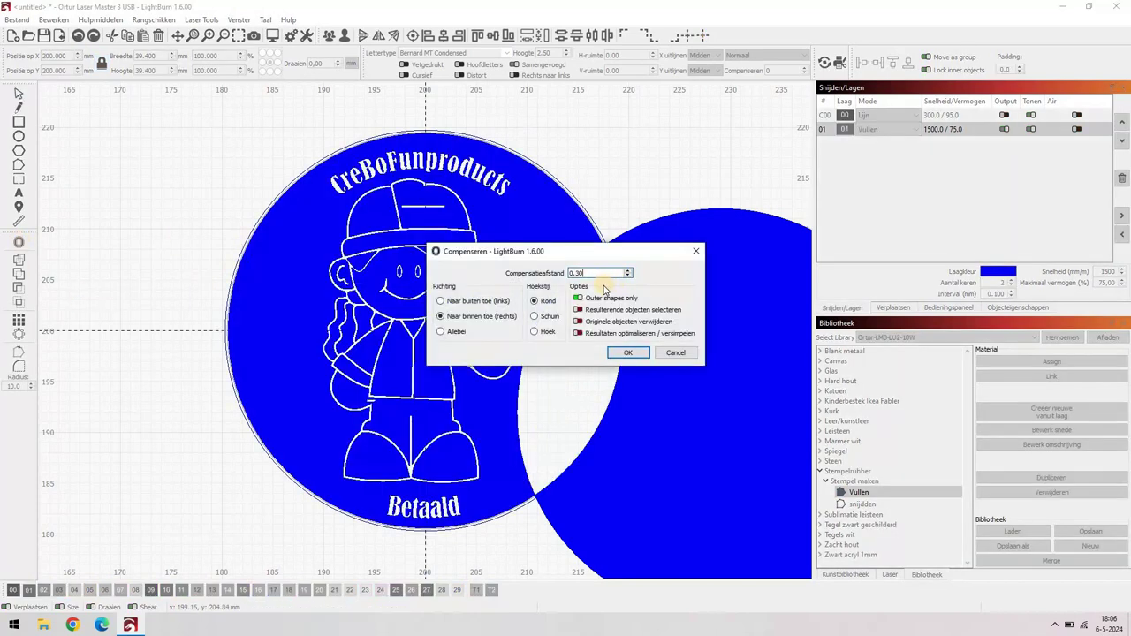
{"action": "left_click", "coordinate": [626, 354]}
Step: Move the 40 mm circle back over the design, centred at X 200, Y 200 mm
{"action": "left_click", "coordinate": [719, 397]}
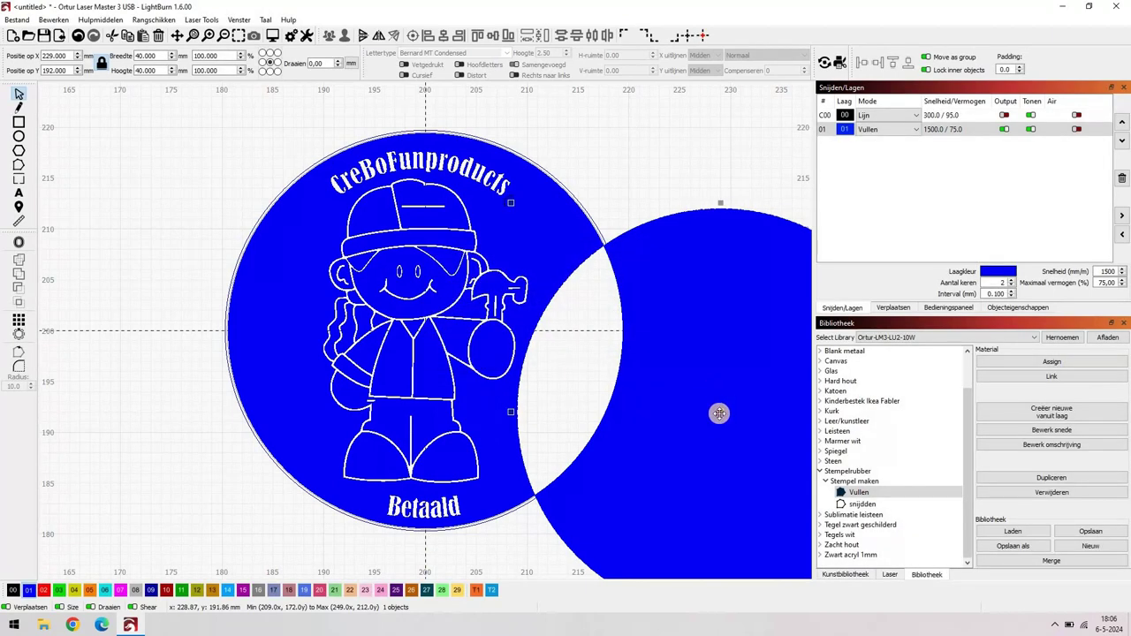
{"action": "left_click_drag", "start_coordinate": [717, 412], "coordinate": [426, 333]}
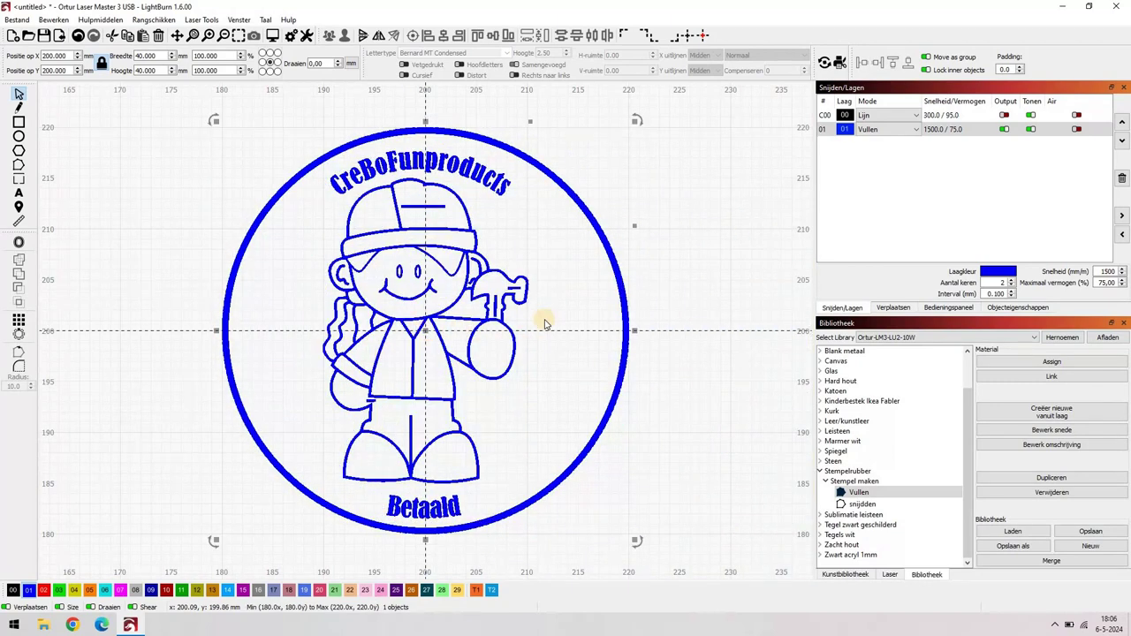
{"action": "left_click", "coordinate": [716, 318]}
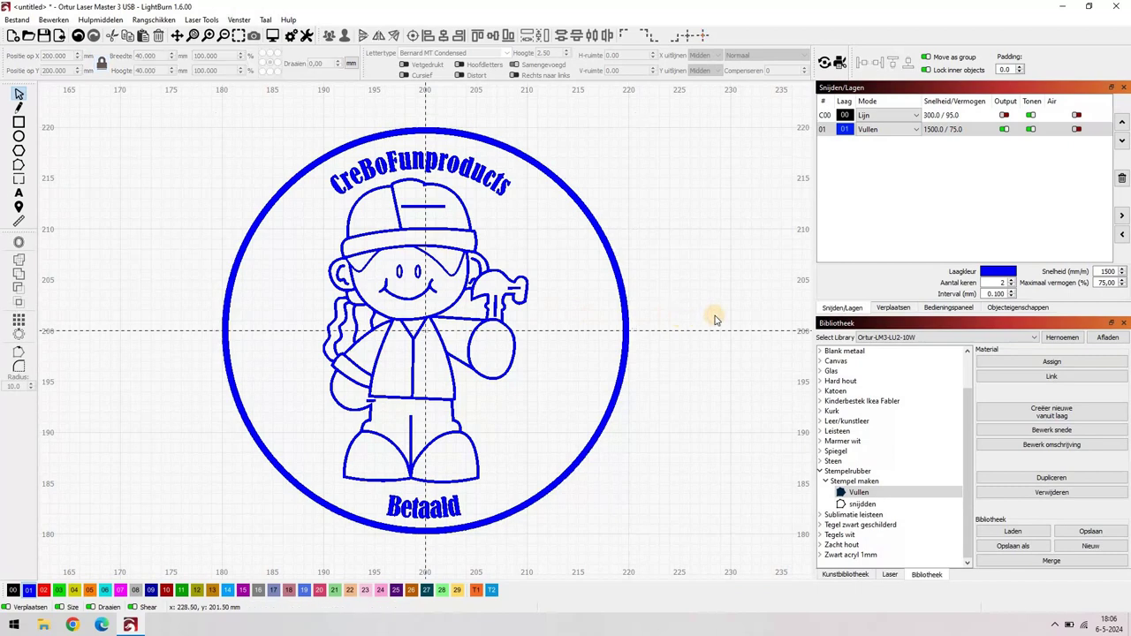
Step: Move the 40 mm circle aside to X 221, Y 200.5 mm and delete the duplicate 39.4 mm circle
{"action": "left_click", "coordinate": [573, 251]}
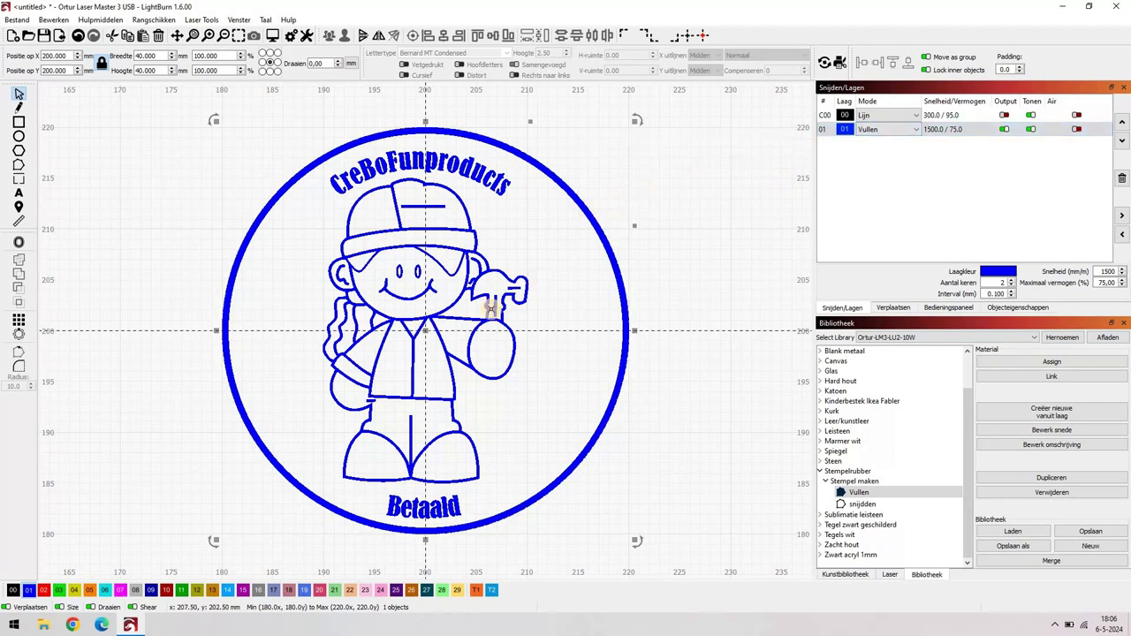
{"action": "left_click_drag", "start_coordinate": [425, 334], "coordinate": [641, 323]}
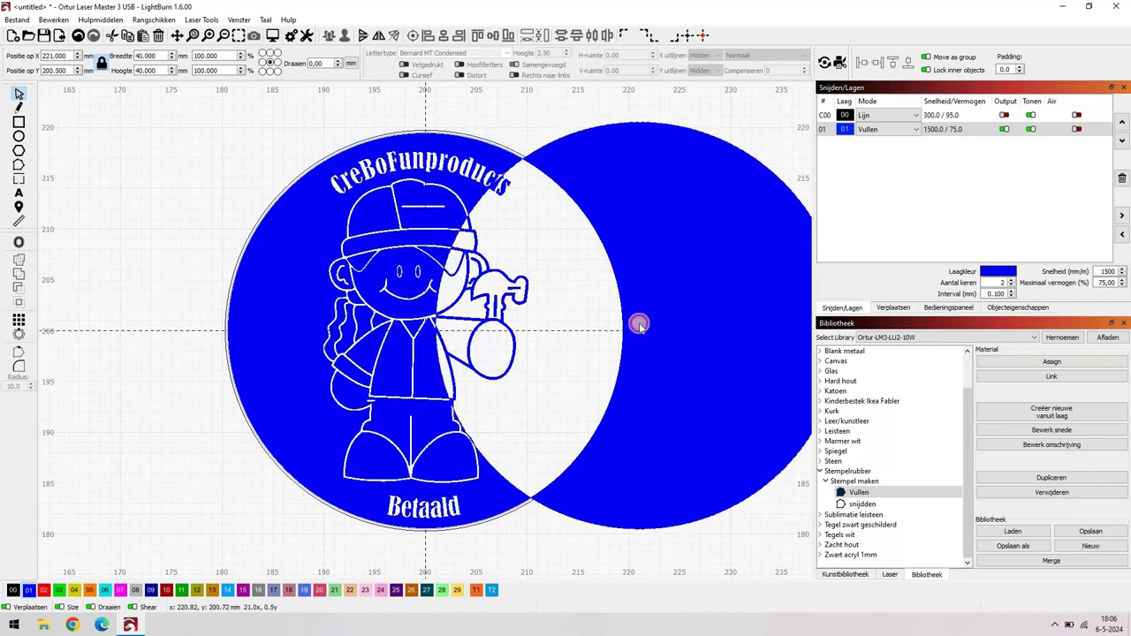
{"action": "left_click", "coordinate": [228, 303]}
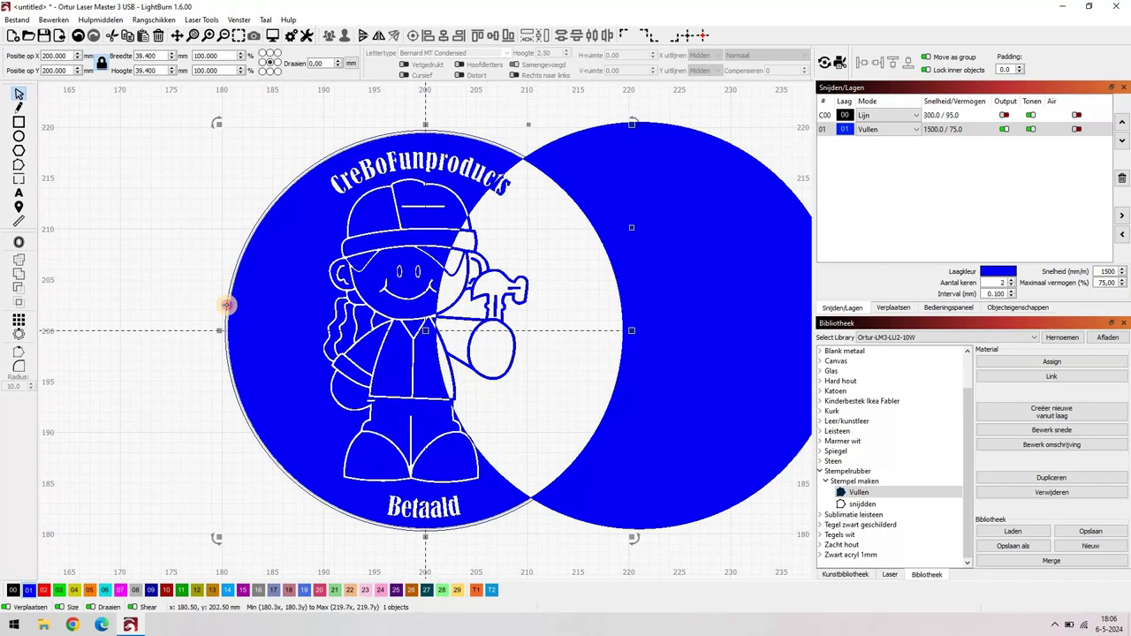
{"action": "key", "text": "Escape"}
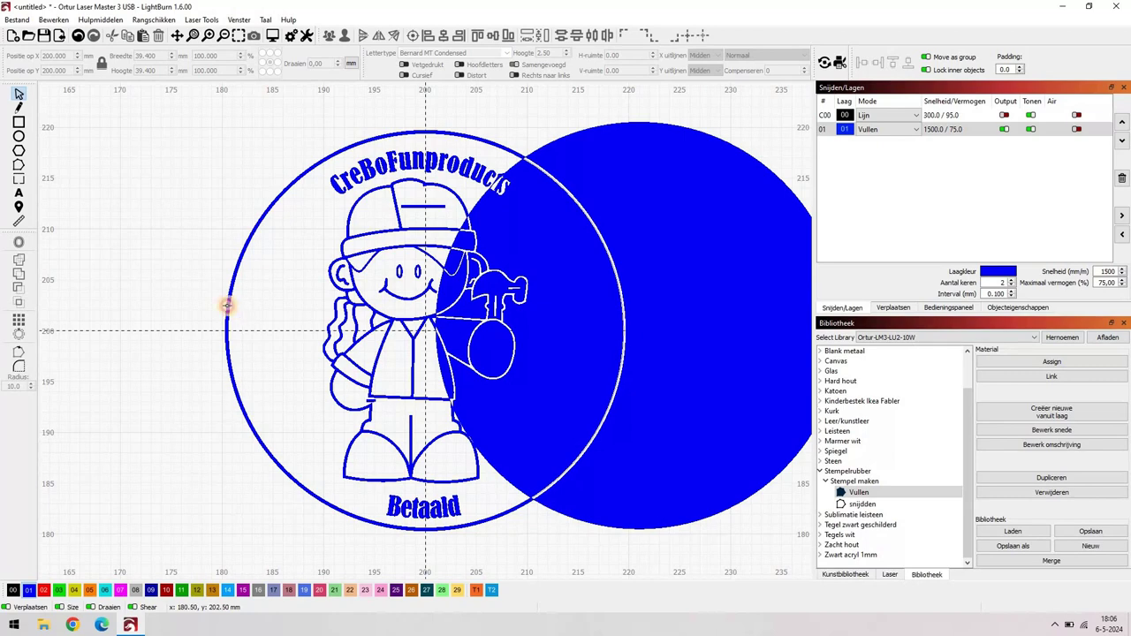
Step: Return the 40 mm circle to the stamp's centre at X 200, Y 200 mm
{"action": "left_click", "coordinate": [227, 306]}
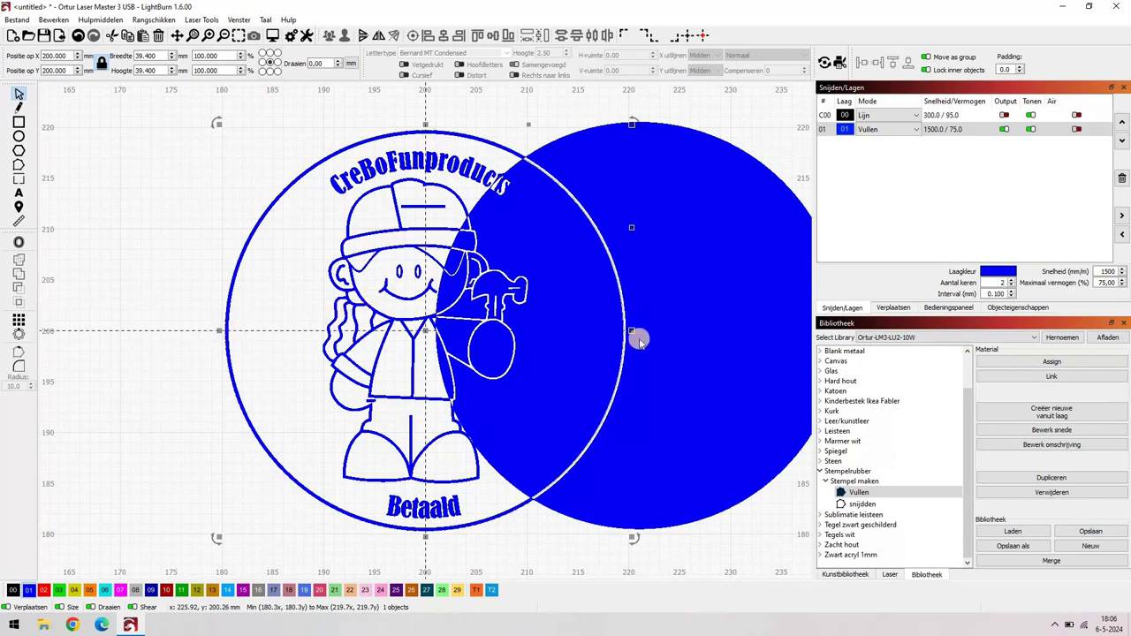
{"action": "left_click", "coordinate": [682, 303]}
{"action": "left_click_drag", "start_coordinate": [640, 325], "coordinate": [427, 328]}
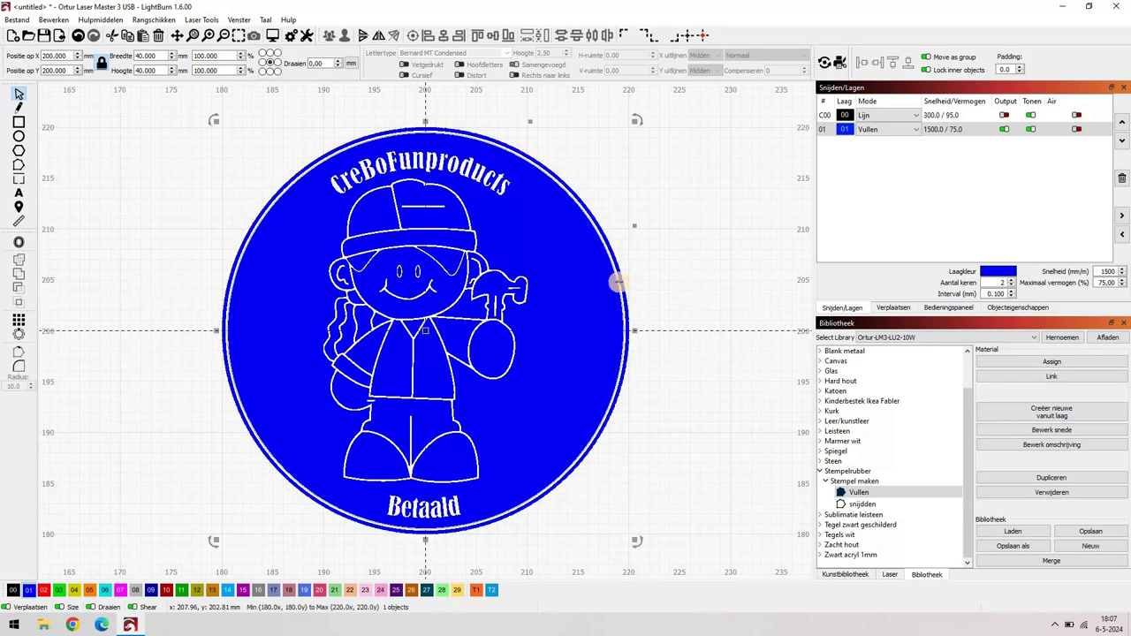
{"action": "left_click", "coordinate": [699, 292]}
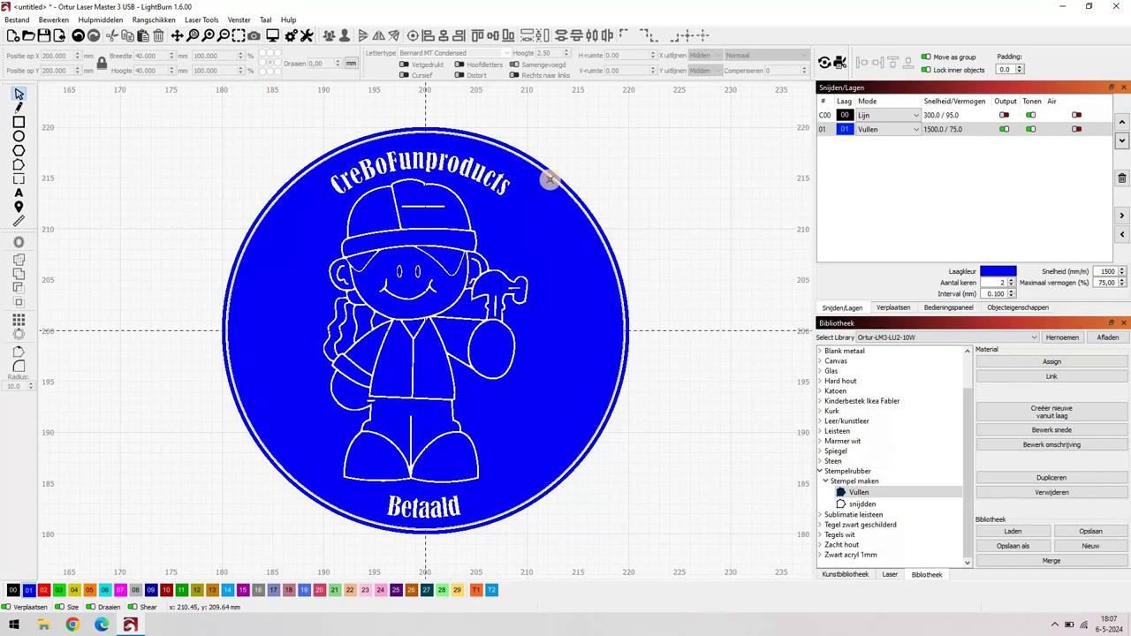
Step: Move the blue Vullen layer above the black Lijn layer and review the Lijn layer's cut settings
{"action": "left_click", "coordinate": [1123, 122]}
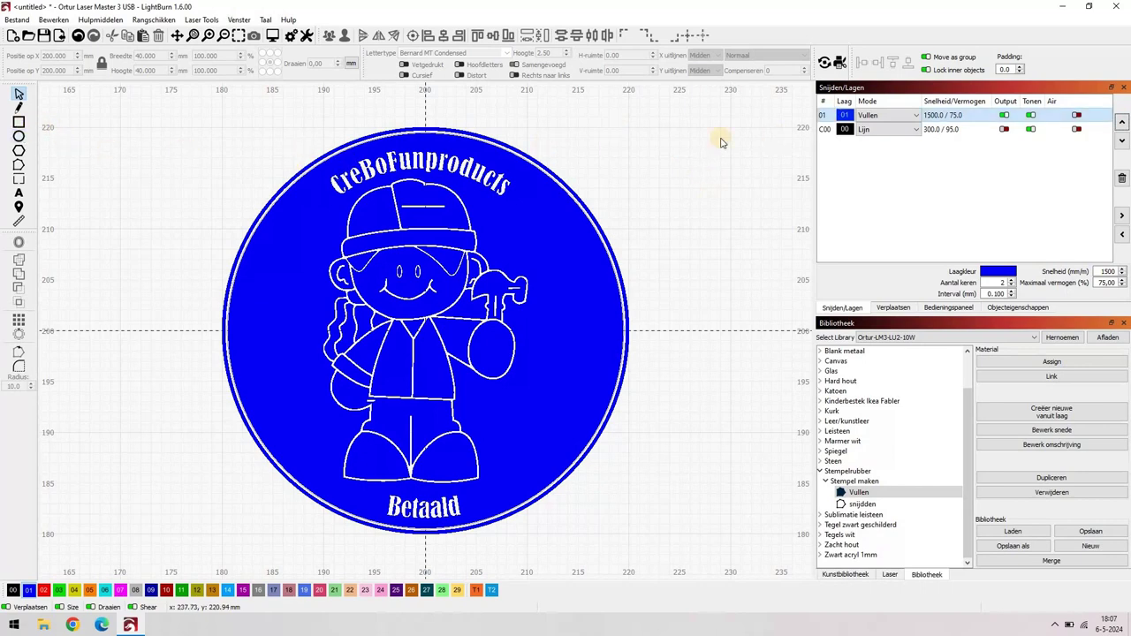
{"action": "left_click", "coordinate": [566, 185]}
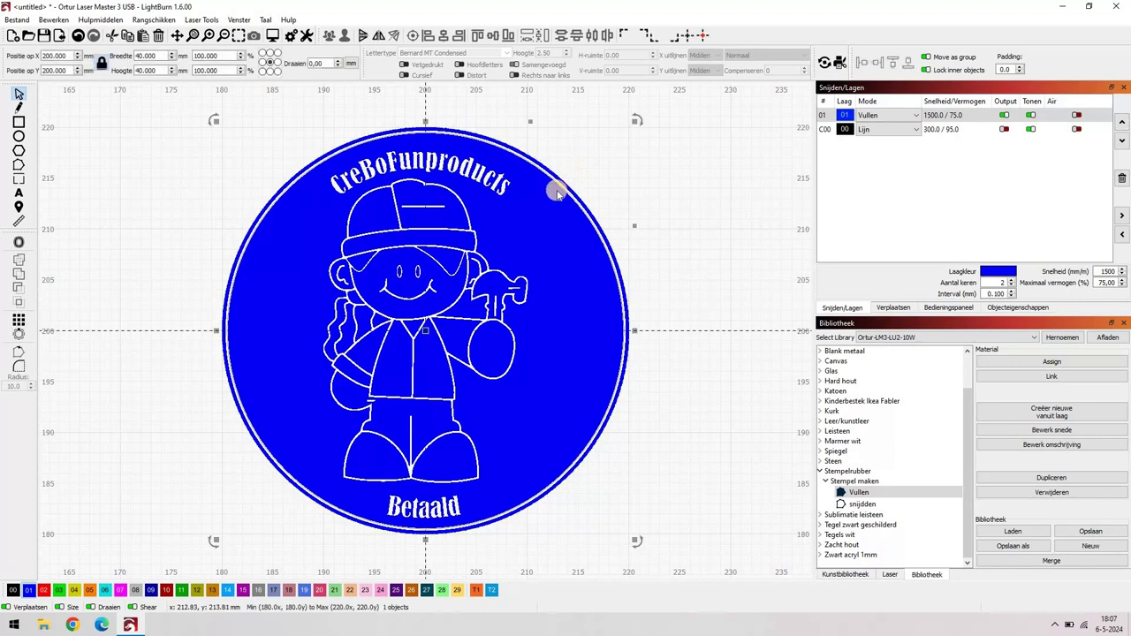
{"action": "left_click", "coordinate": [959, 130]}
{"action": "left_click", "coordinate": [950, 132]}
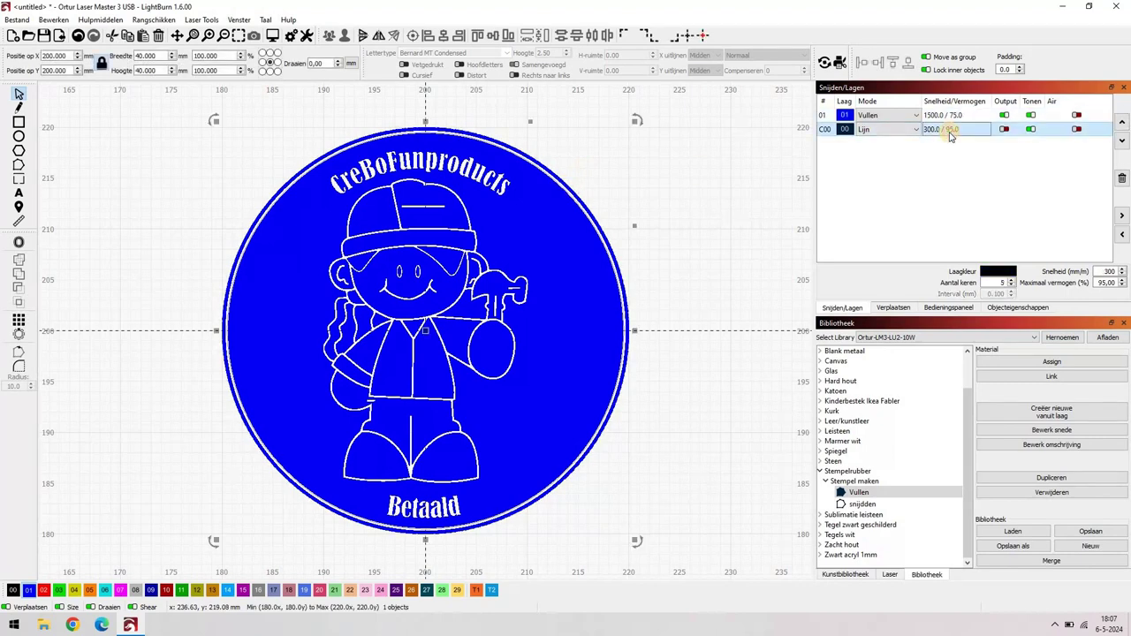
{"action": "double_click", "coordinate": [950, 132]}
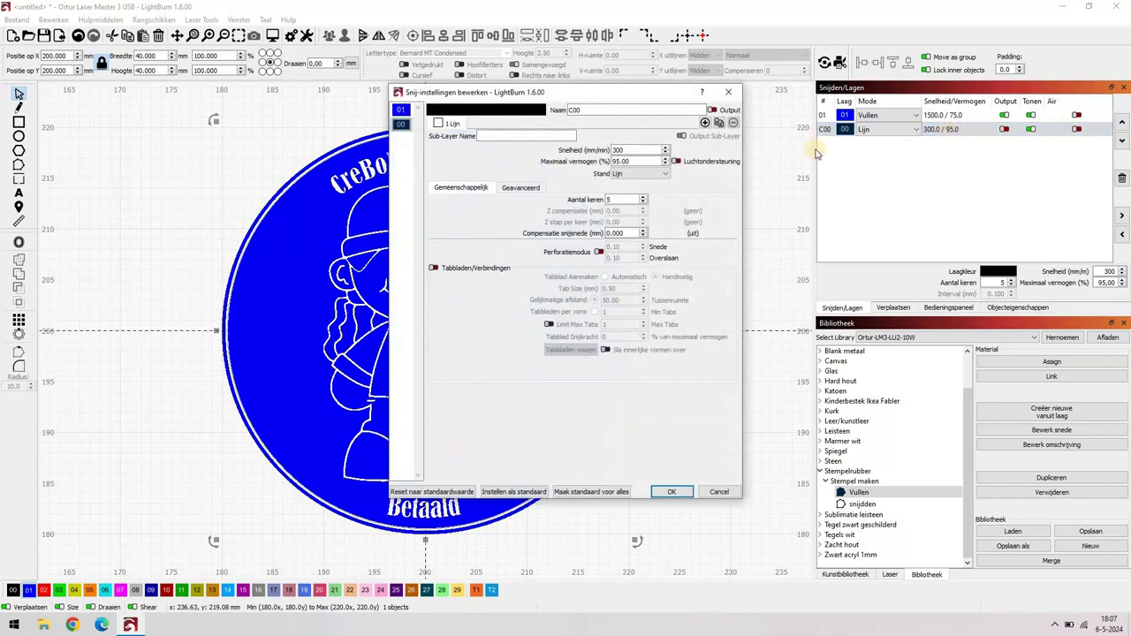
{"action": "left_click", "coordinate": [729, 92]}
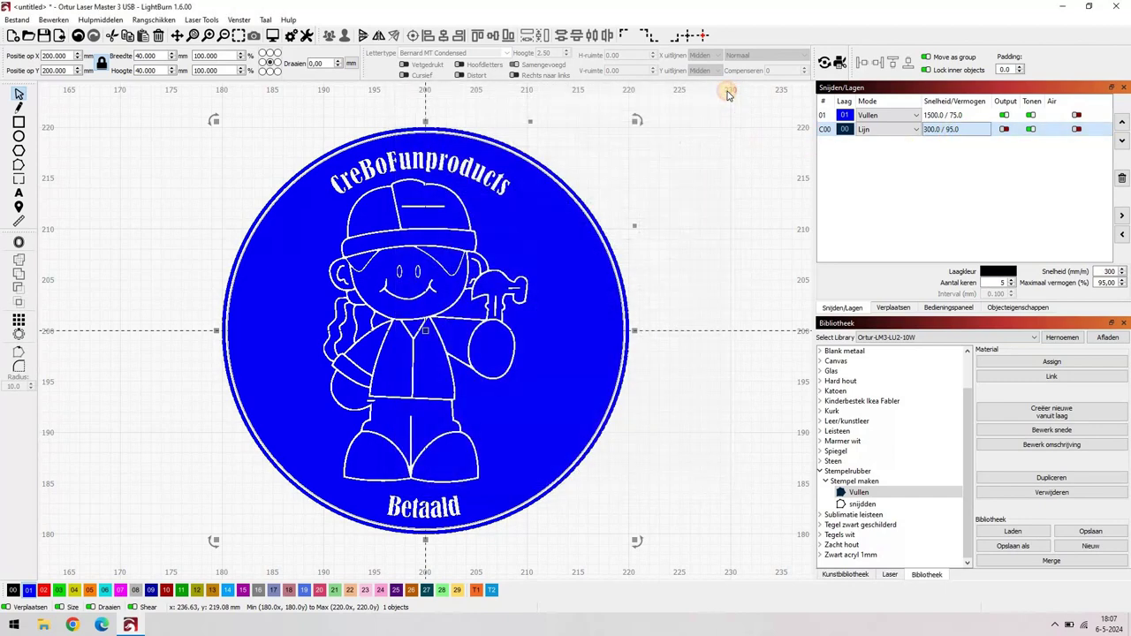
Step: Check which rings lie inside the outer circle and enable output for the black Lijn layer
{"action": "left_click", "coordinate": [233, 284]}
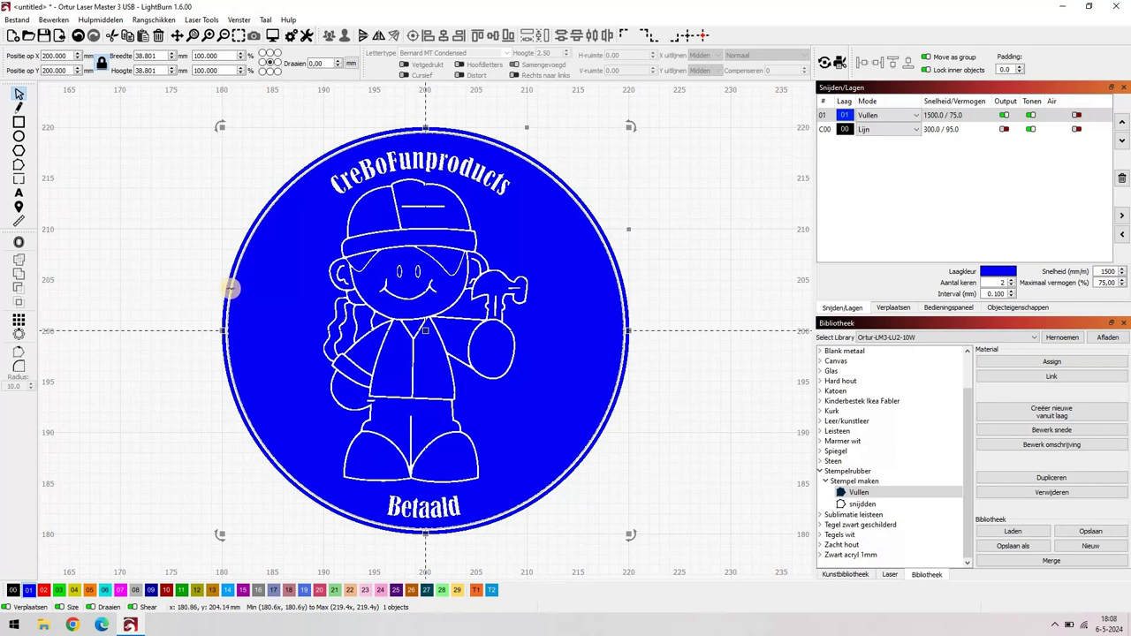
{"action": "left_click", "coordinate": [229, 288]}
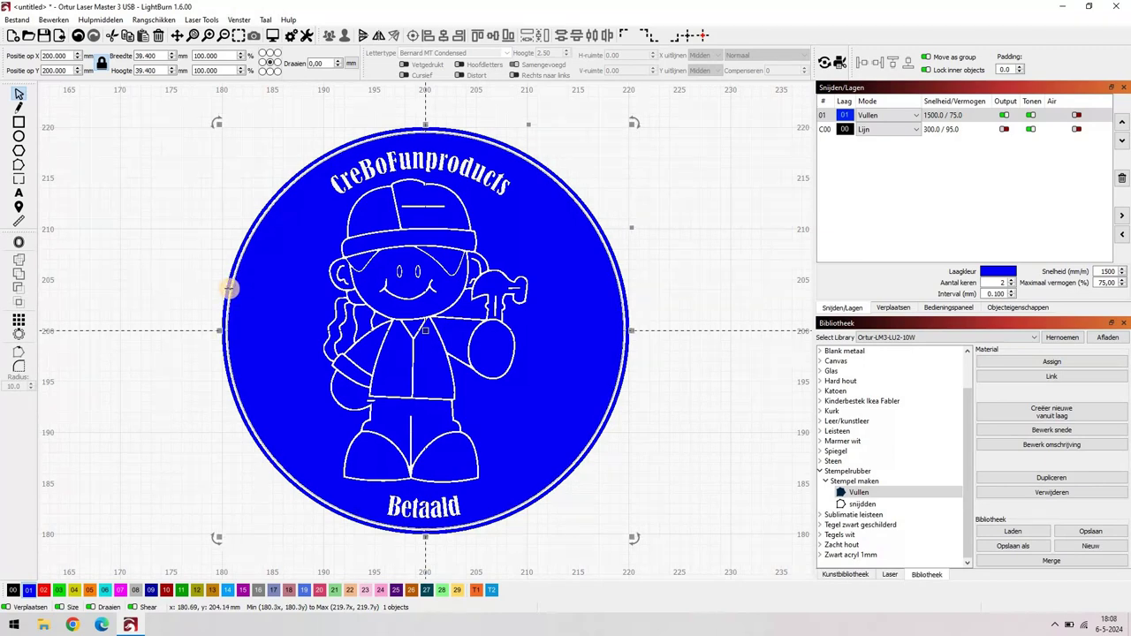
{"action": "left_click", "coordinate": [687, 166]}
{"action": "left_click", "coordinate": [947, 129]}
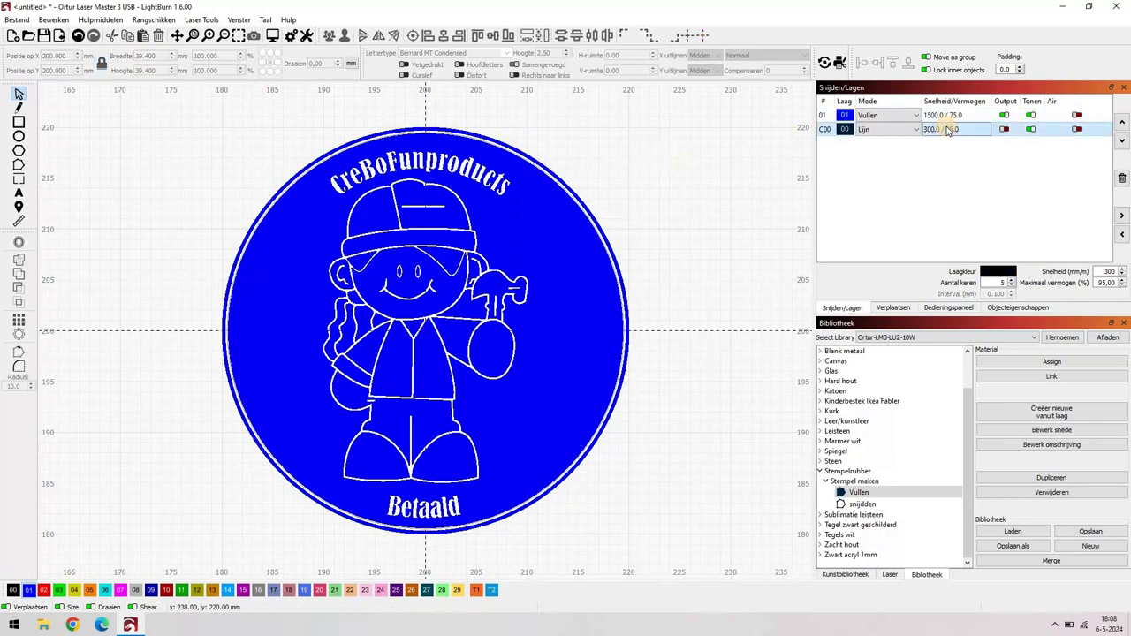
{"action": "left_click", "coordinate": [1004, 130]}
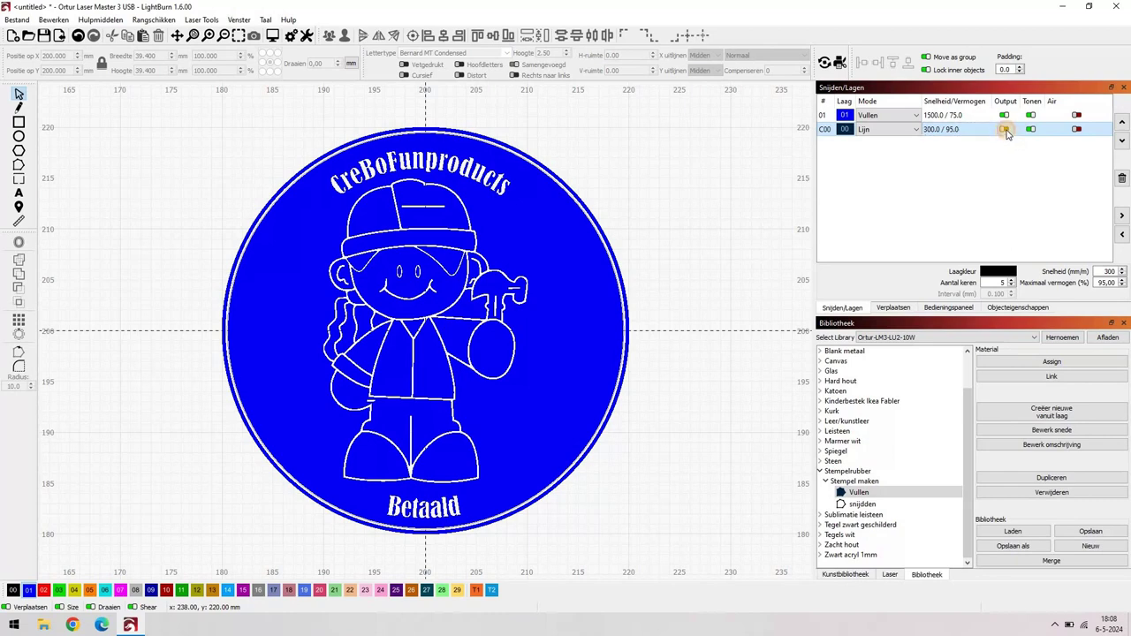
Step: Select the cutting circle and examine the cut settings of the black Lijn layer
{"action": "left_click", "coordinate": [574, 202]}
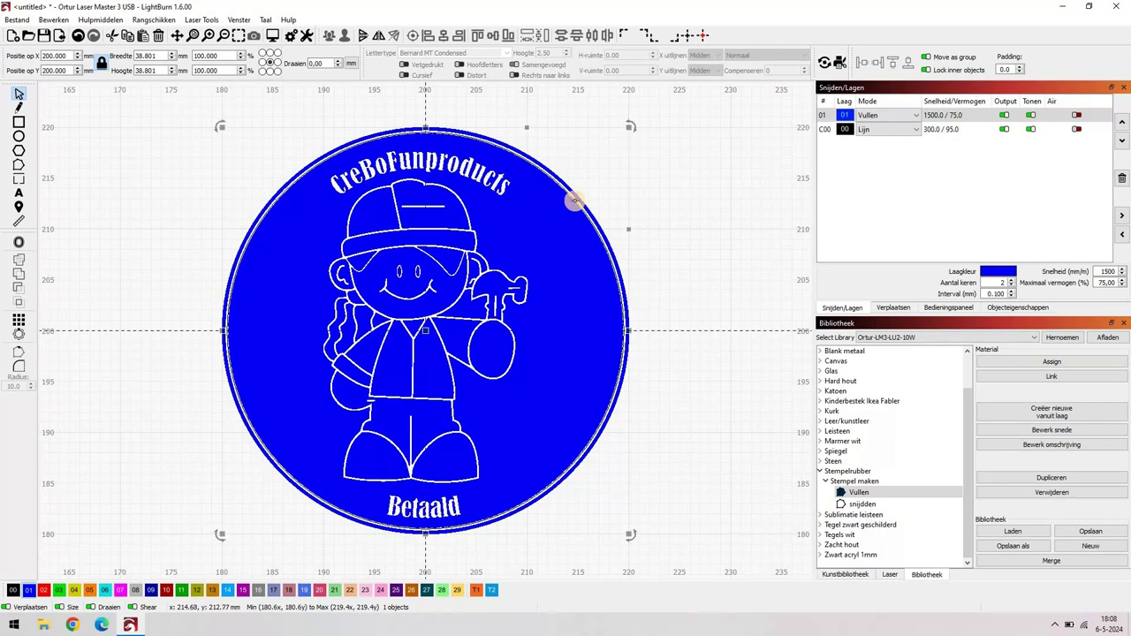
{"action": "left_click", "coordinate": [935, 131]}
{"action": "double_click", "coordinate": [935, 131]}
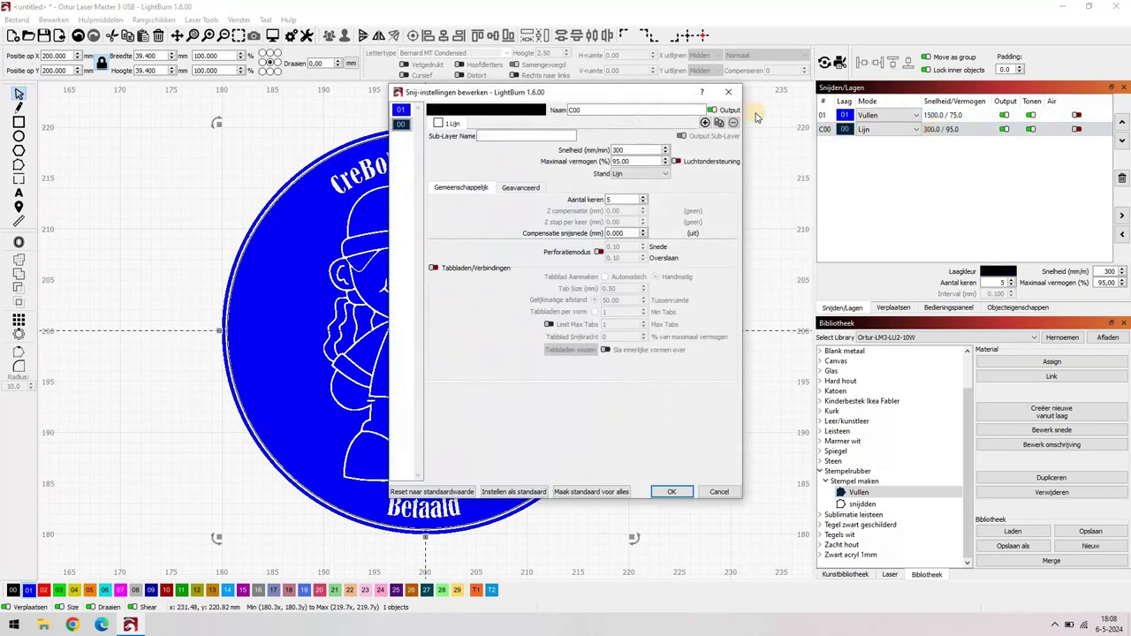
{"action": "left_click", "coordinate": [731, 95]}
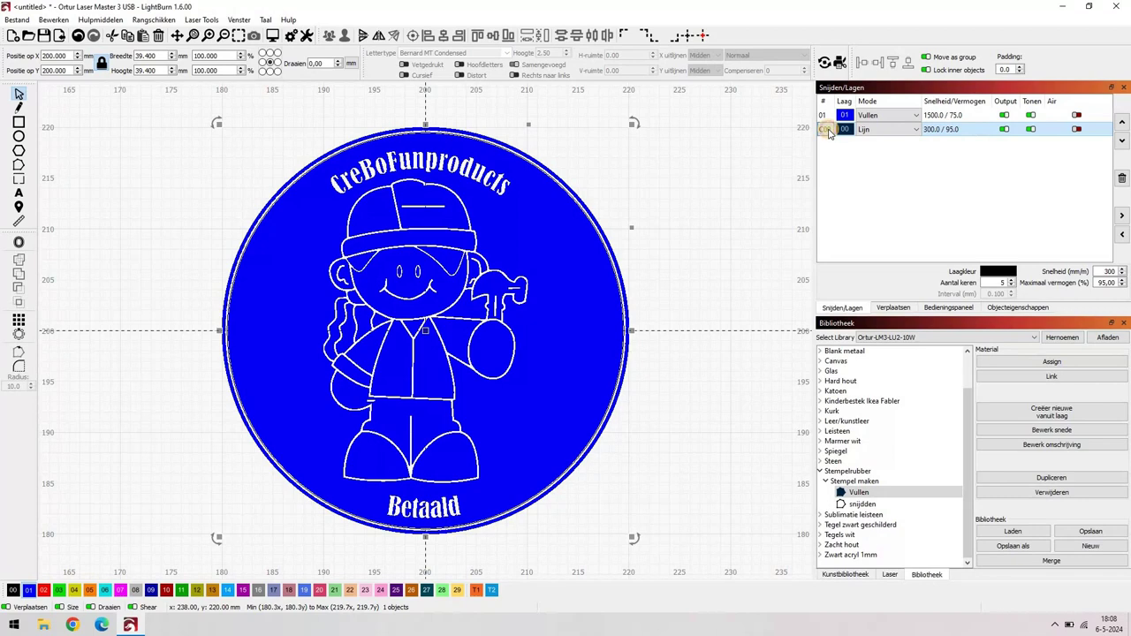
{"action": "double_click", "coordinate": [829, 131]}
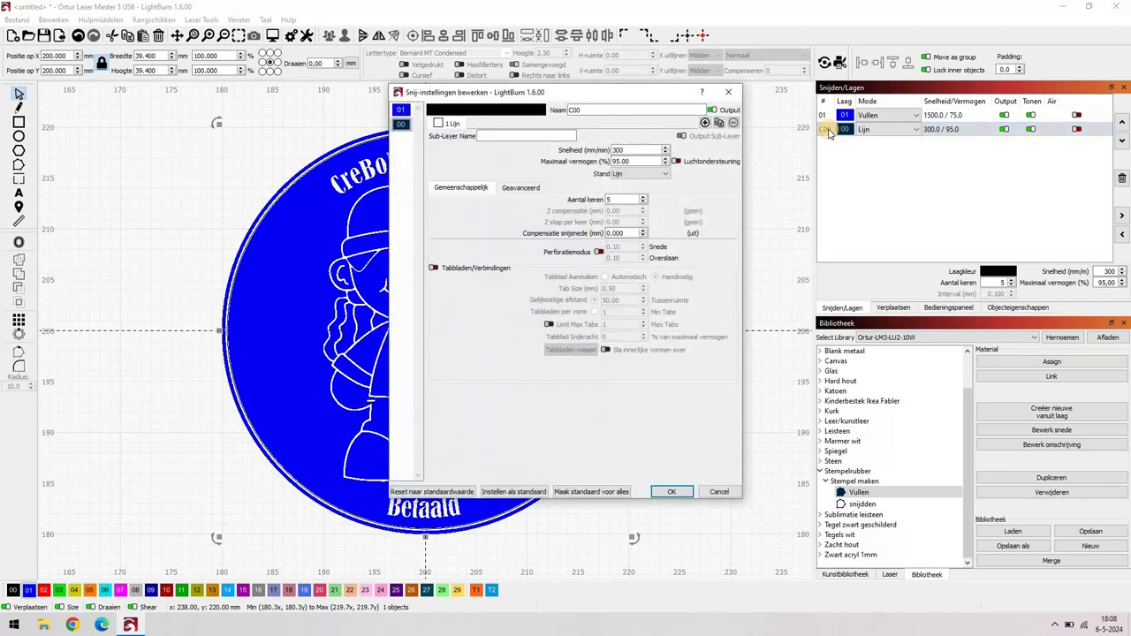
{"action": "left_click", "coordinate": [728, 92]}
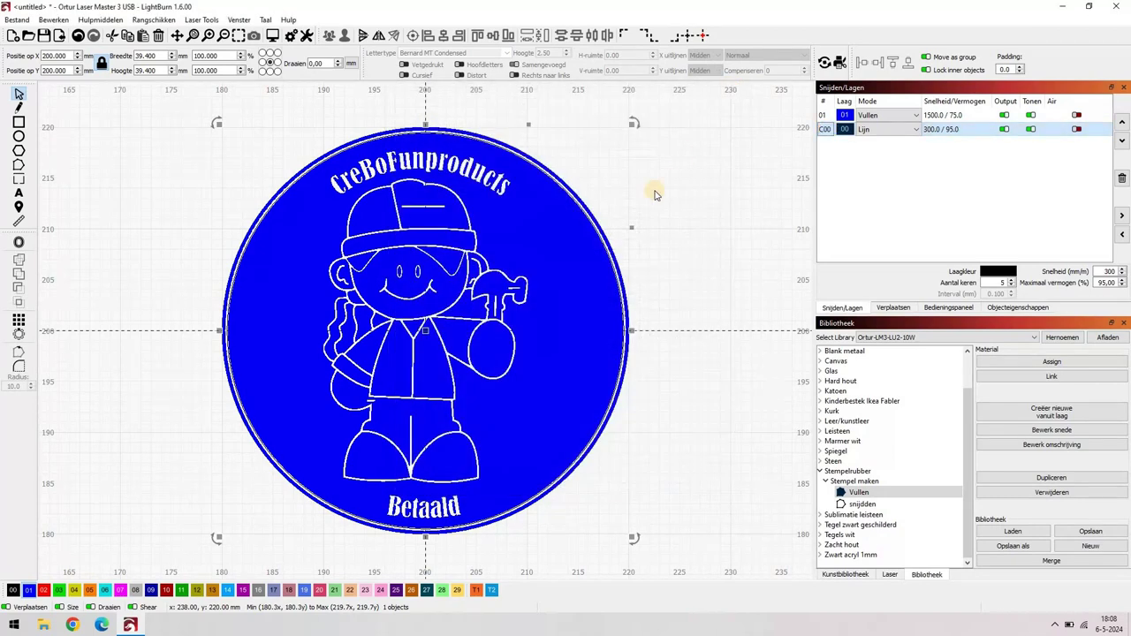
Step: Resize the 39.4 mm circle to 39.8 mm in width and height
{"action": "left_click", "coordinate": [613, 261]}
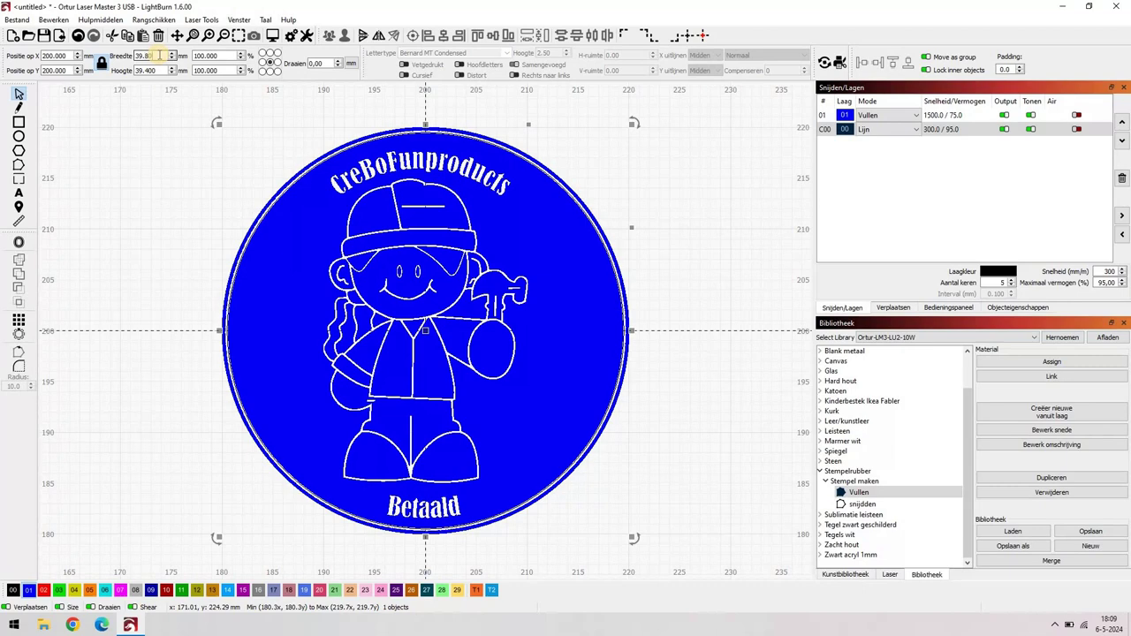
{"action": "key", "text": "Tab"}
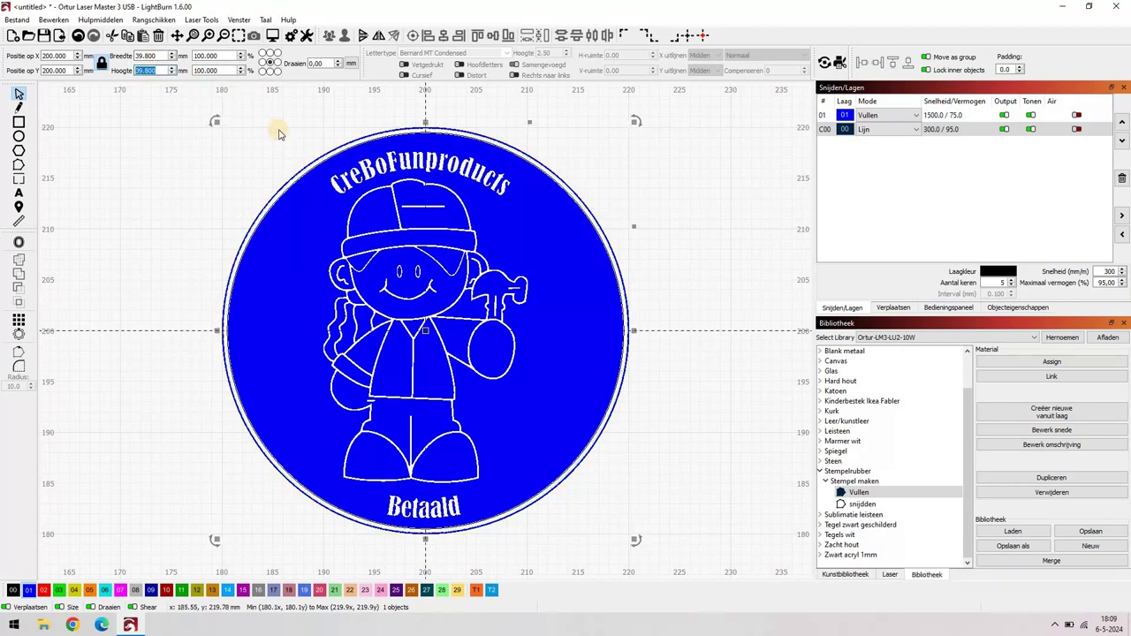
{"action": "left_click", "coordinate": [209, 157]}
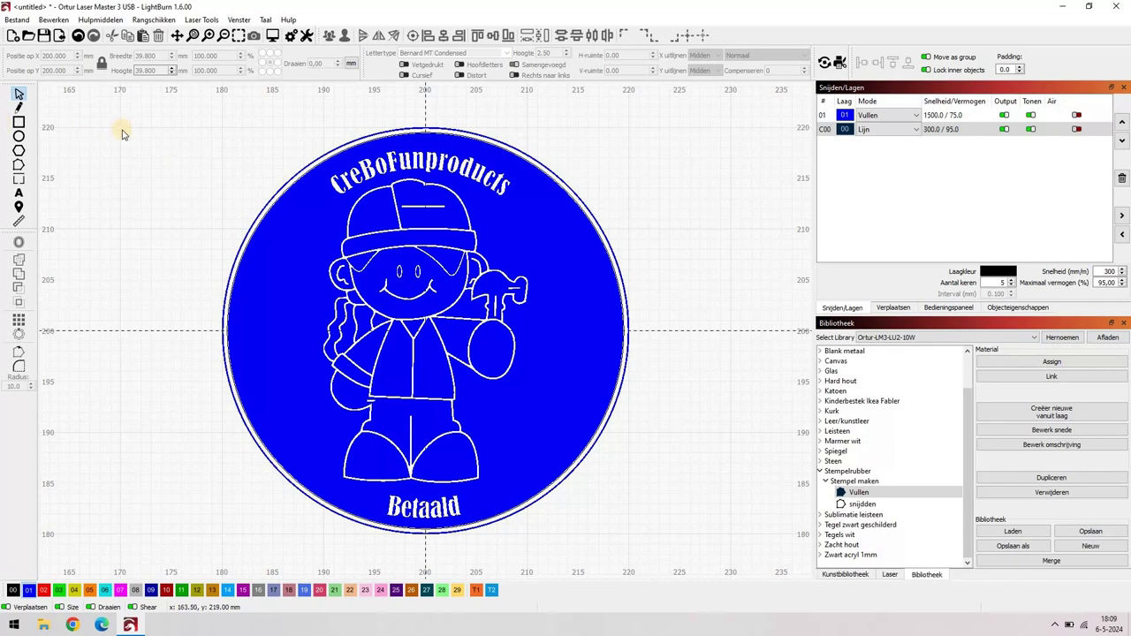
Step: Select the entire stamp design and mirror it horizontally
{"action": "left_click_drag", "start_coordinate": [171, 106], "coordinate": [652, 548]}
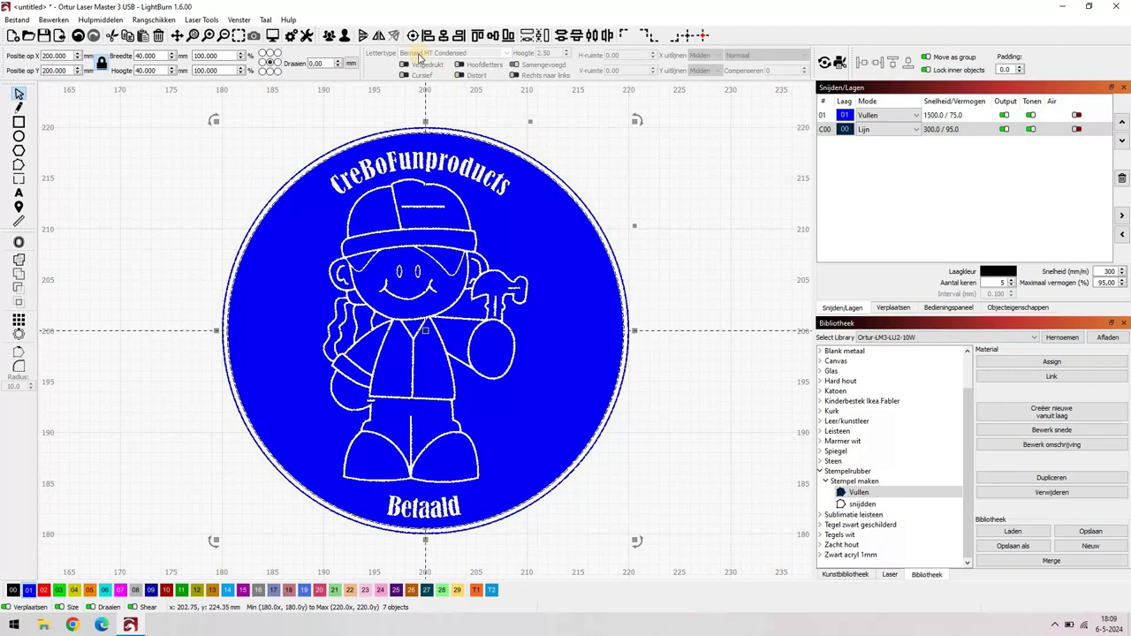
{"action": "left_click", "coordinate": [377, 37]}
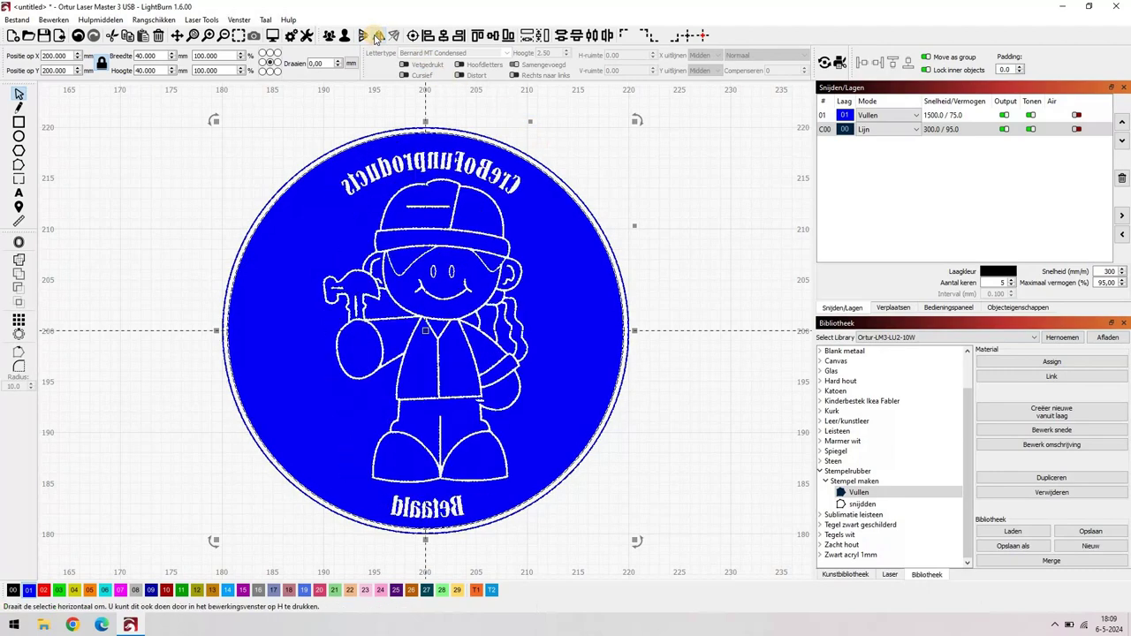
{"action": "left_click", "coordinate": [731, 246]}
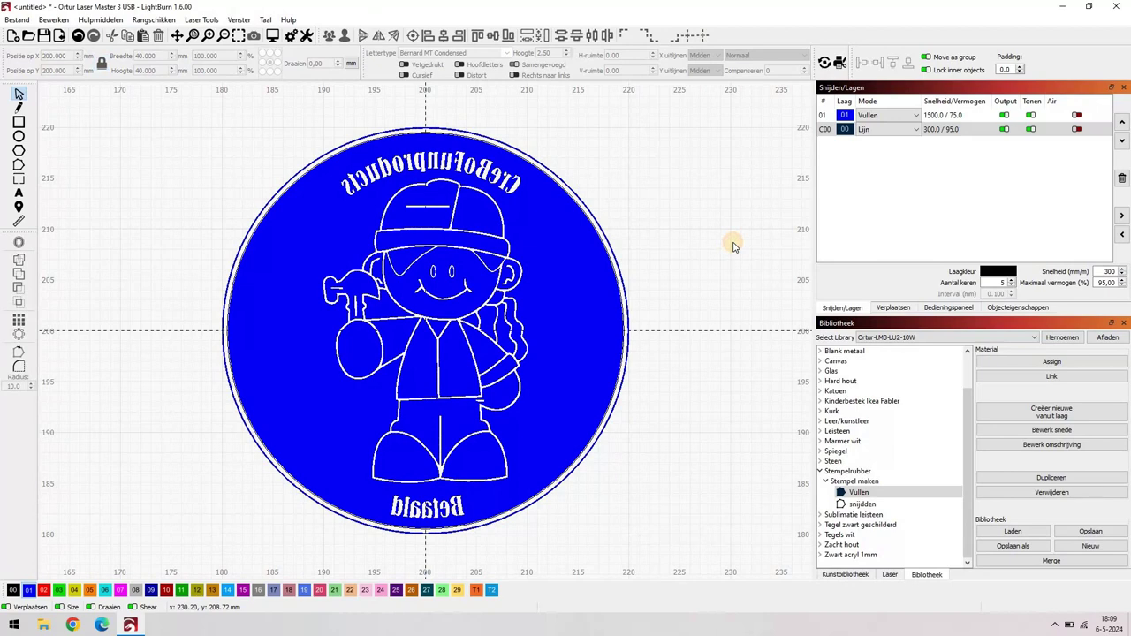